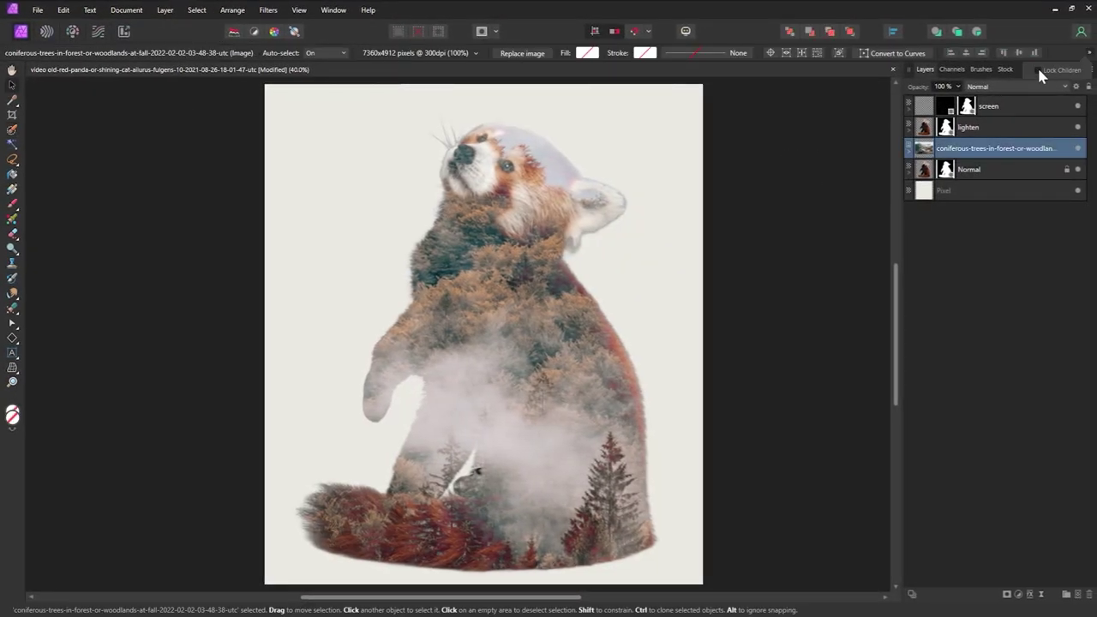
# Scale the forest image to 77%, then rotate and move it so the dark trees run down from the panda's chin.
pyautogui.moveTo(609, 257); pyautogui.dragTo(688, 281)
pyautogui.moveTo(44, 531); pyautogui.dragTo(59, 528)
pyautogui.moveTo(577, 257); pyautogui.dragTo(477, 231)
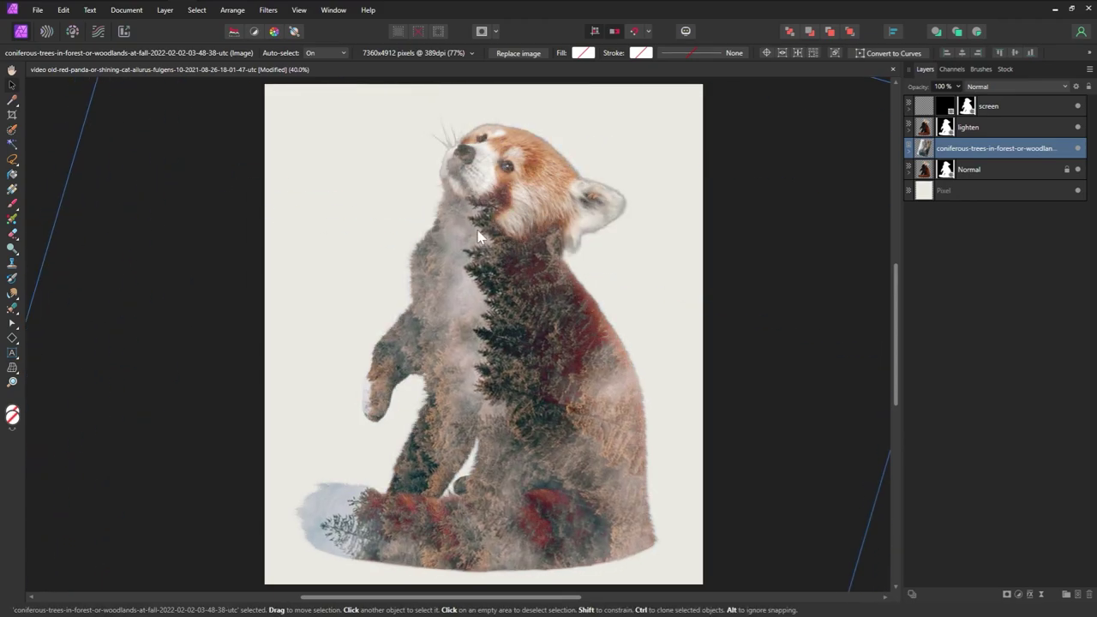
# Add a Curves adjustment to the forest image and shape it into an S-curve with raised highlights and lowered shadows.
pyautogui.hotkey('ctrl', 'm')
pyautogui.moveTo(781, 516); pyautogui.dragTo(845, 354)
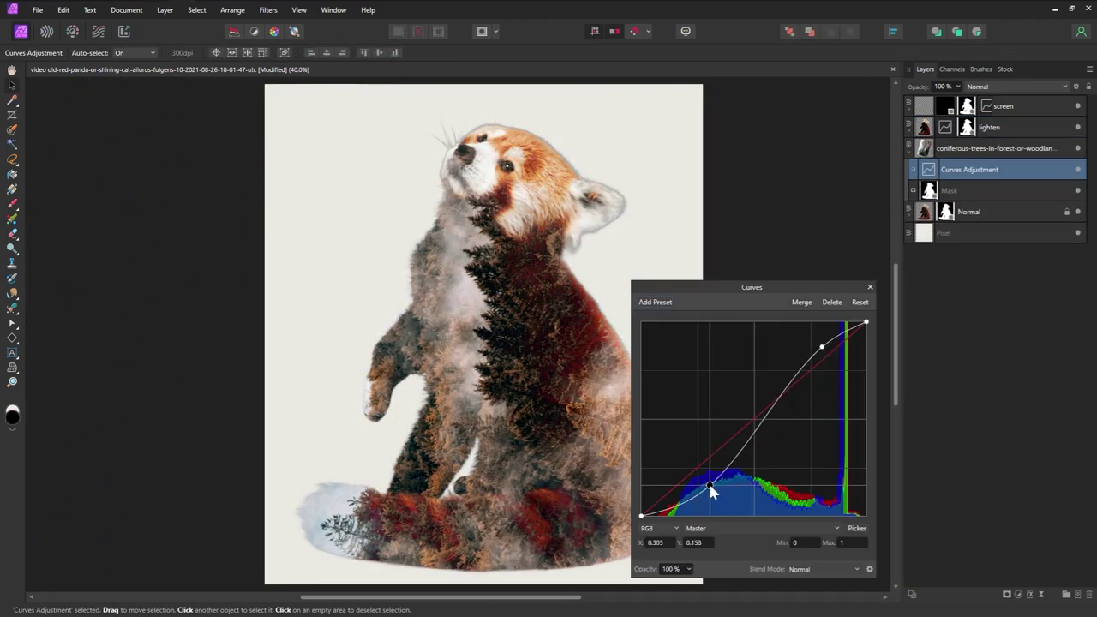
pyautogui.moveTo(707, 481); pyautogui.dragTo(717, 493)
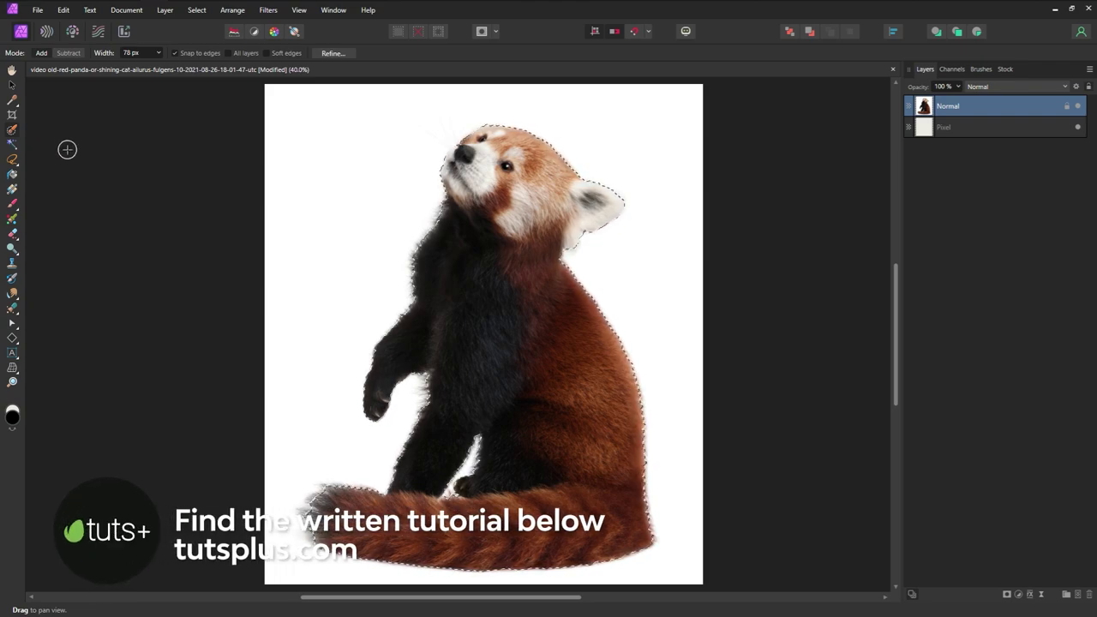
# Add a mask to the Normal layer from the active panda selection.
pyautogui.click(990, 130)
pyautogui.click(972, 111)
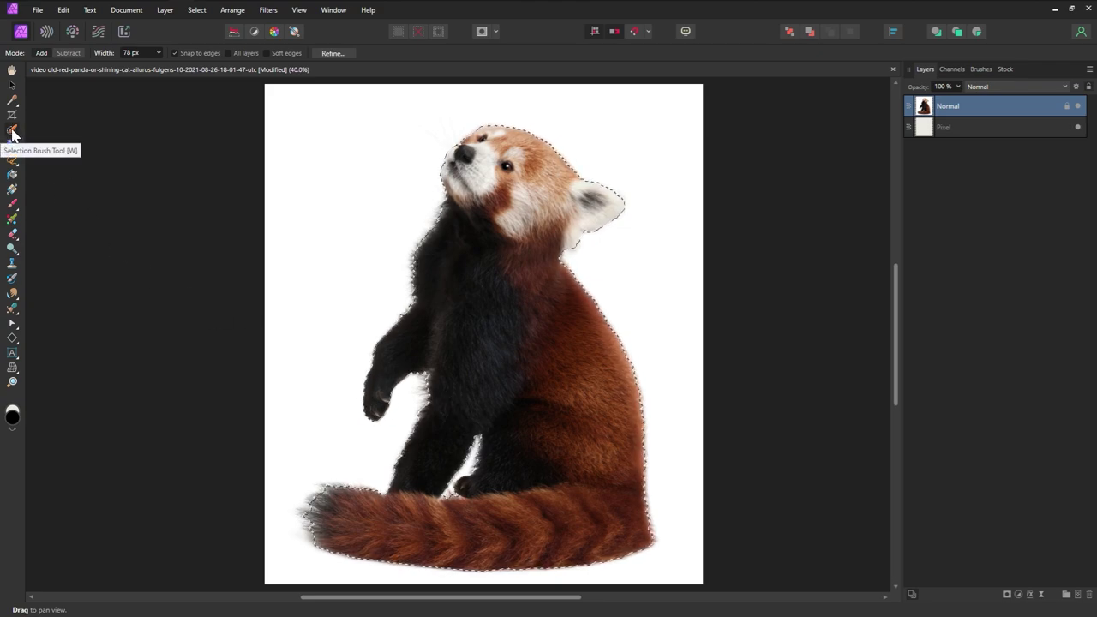
pyautogui.click(1008, 597)
pyautogui.click(943, 526)
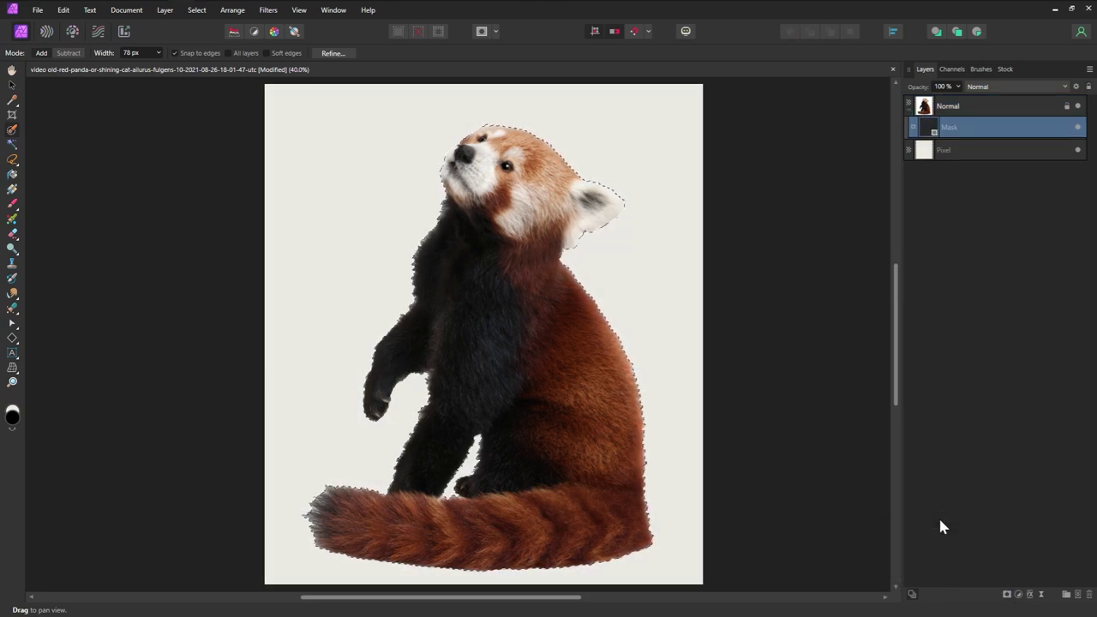
# Refine the panda's mask by painting matte areas over the fur, tail and whisker edges with a 133 px brush, output to Mask.
pyautogui.rightClick(928, 129)
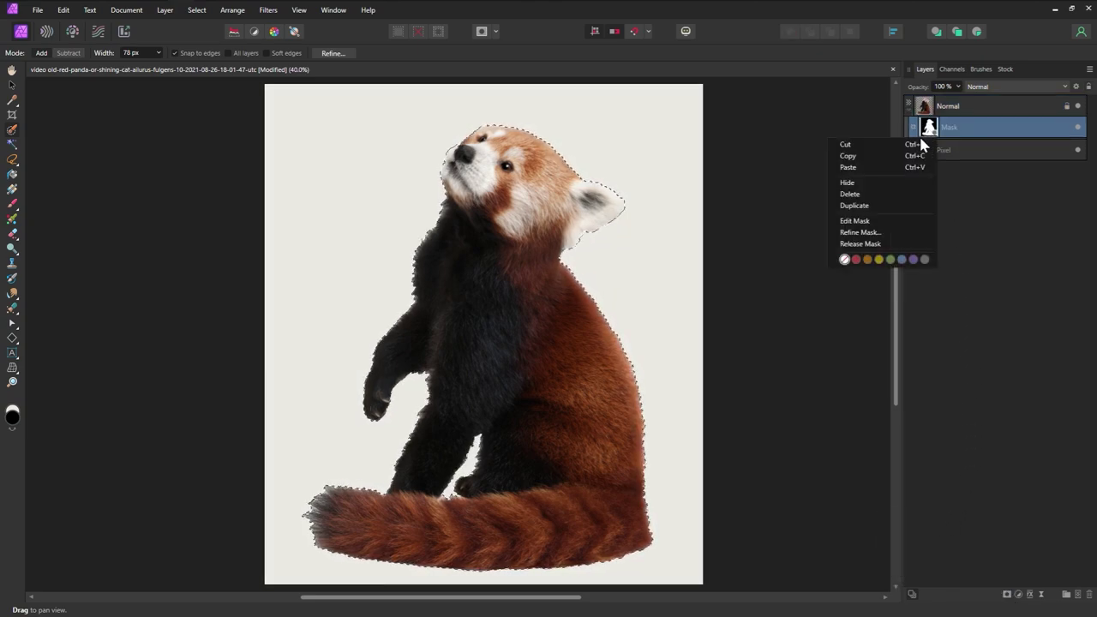
pyautogui.click(872, 232)
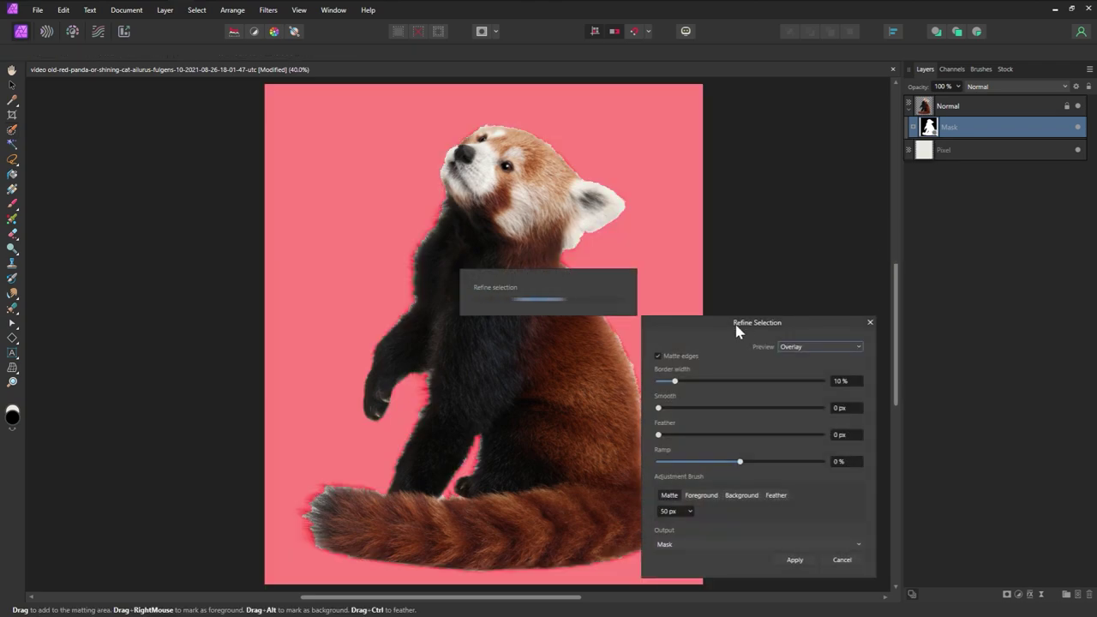
pyautogui.moveTo(431, 235); pyautogui.dragTo(402, 463)
pyautogui.moveTo(325, 487); pyautogui.dragTo(629, 570)
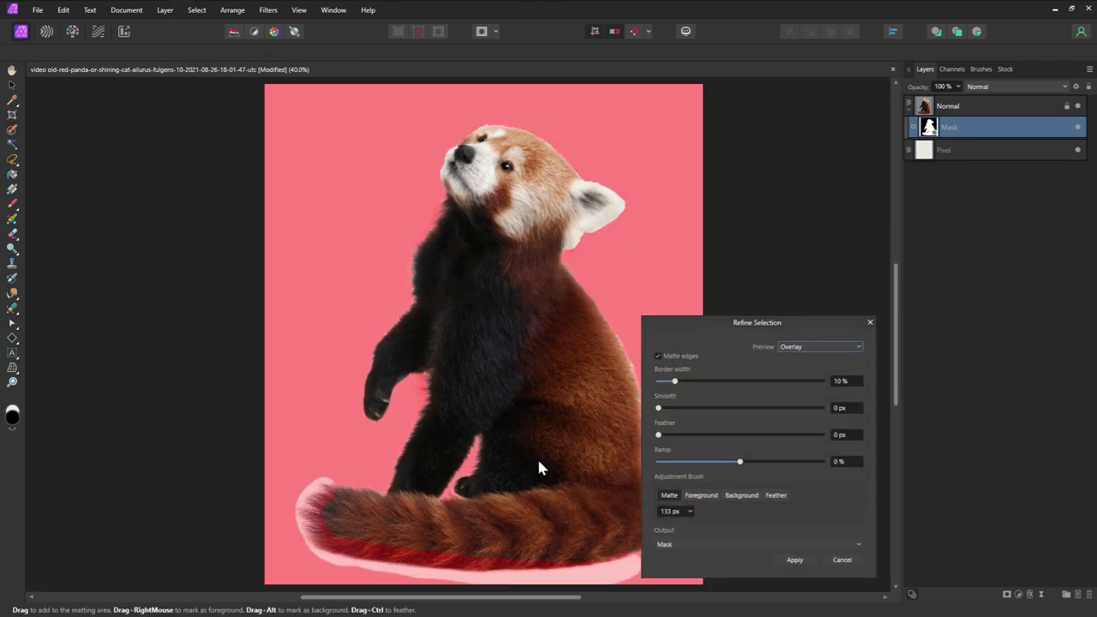
pyautogui.moveTo(619, 550)
pyautogui.mouseDown()
pyautogui.moveTo(634, 335)
pyautogui.moveTo(443, 129)
pyautogui.mouseUp()
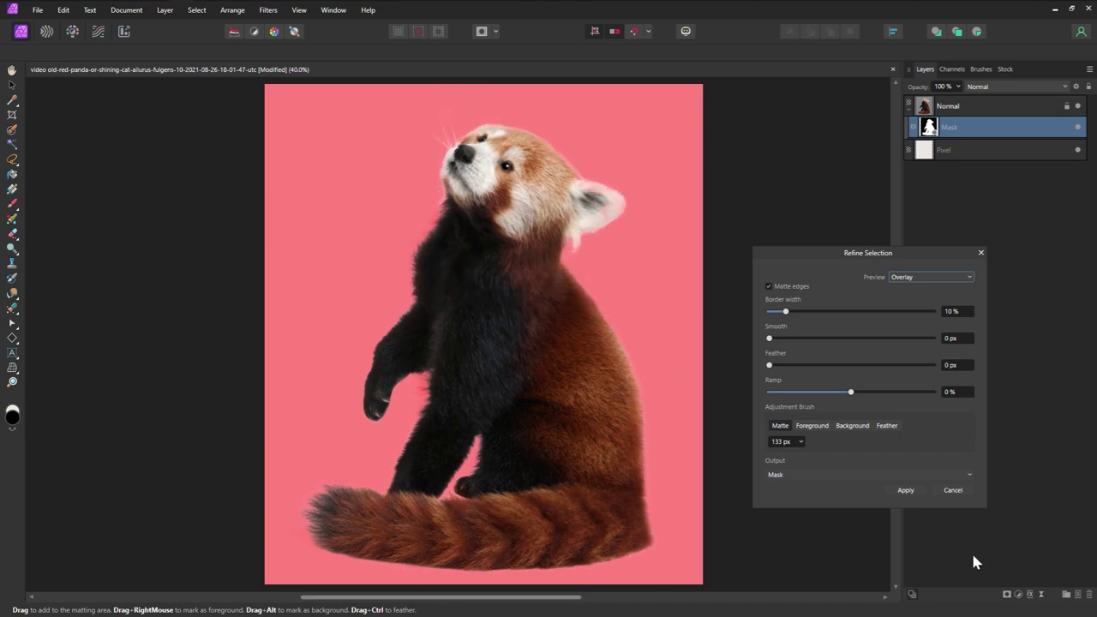
pyautogui.click(905, 491)
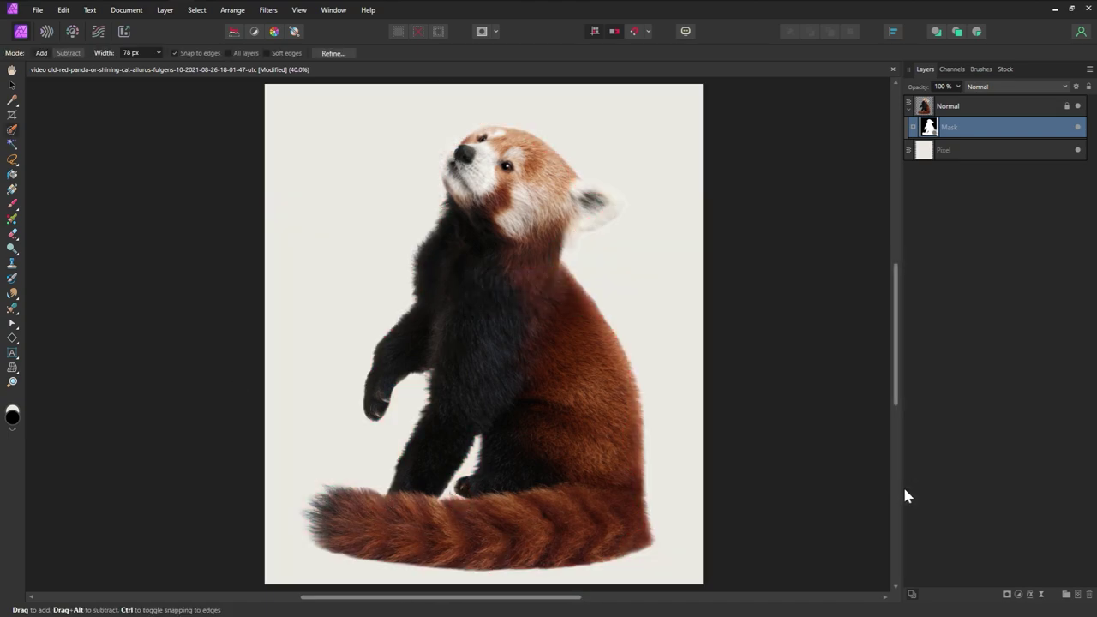
# Duplicate the masked Normal layer twice.
pyautogui.click(908, 107)
pyautogui.click(1014, 105)
pyautogui.hotkey('ctrl', 'j')
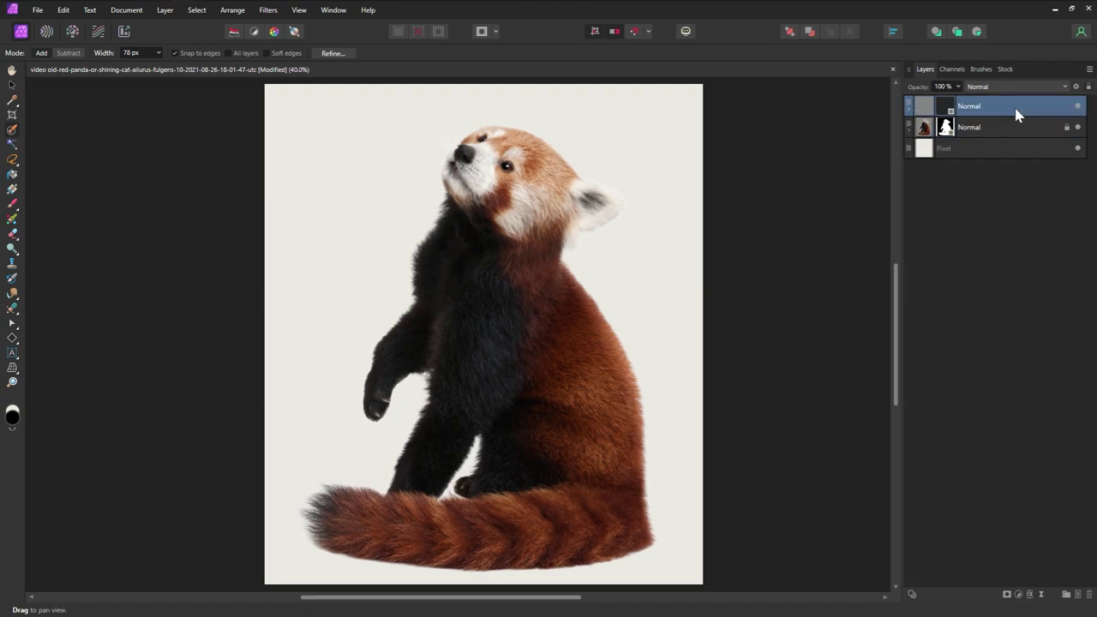
pyautogui.hotkey('ctrl', 'j')
# Set the middle panda copy's blend mode to Lighten and rename the layer "lighten".
pyautogui.click(991, 131)
pyautogui.click(991, 86)
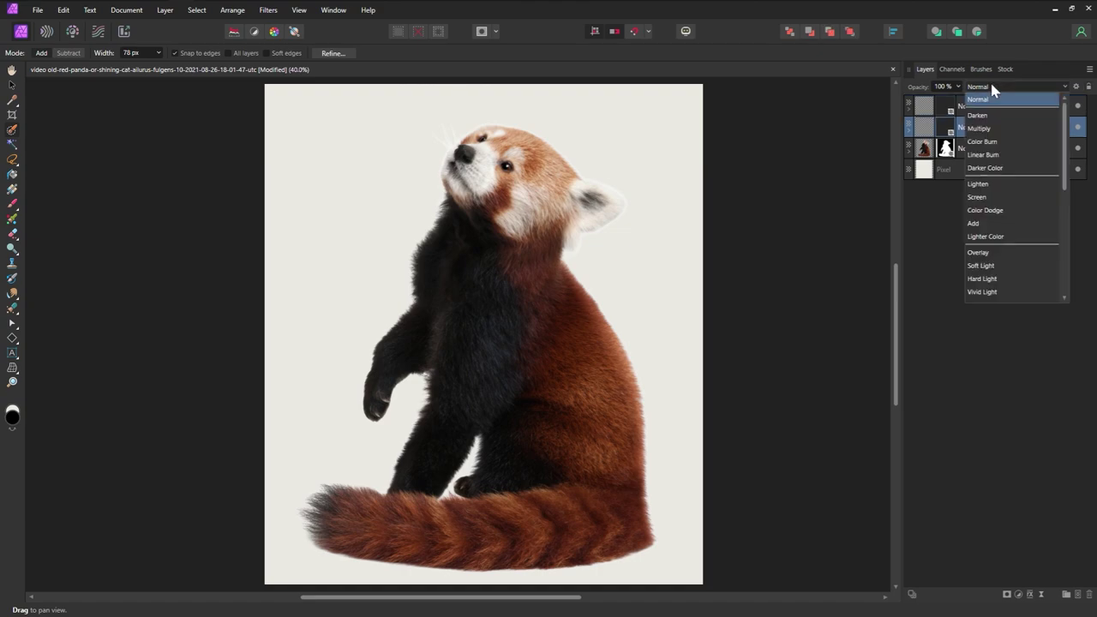
pyautogui.click(990, 185)
pyautogui.doubleClick(968, 127)
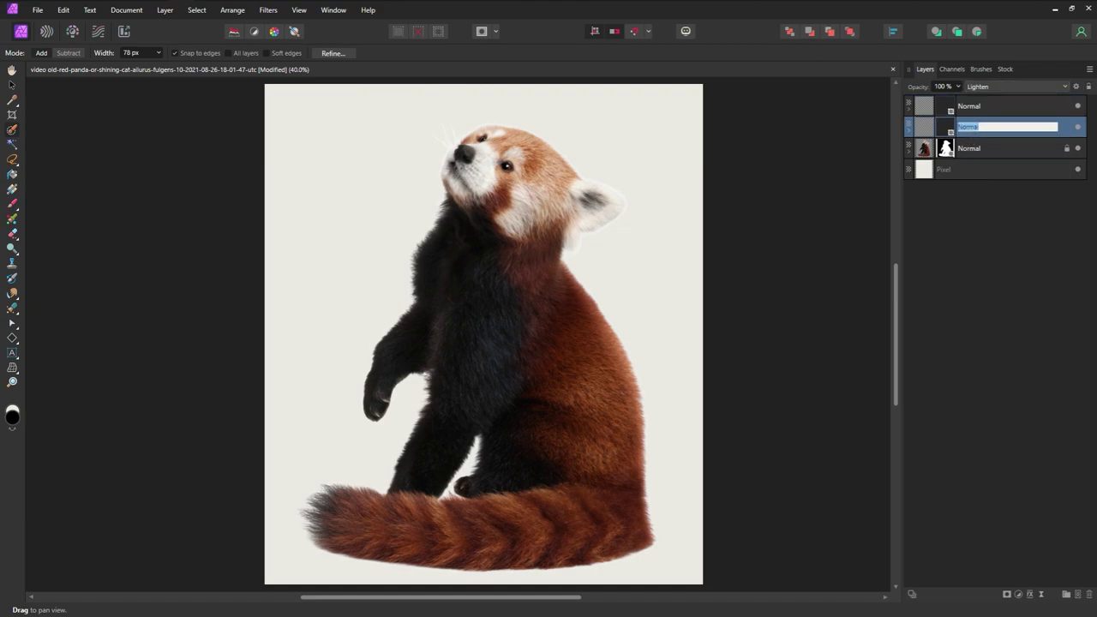
# Rename the topmost panda copy "screen" and set its blend mode to Screen.
pyautogui.doubleClick(974, 110)
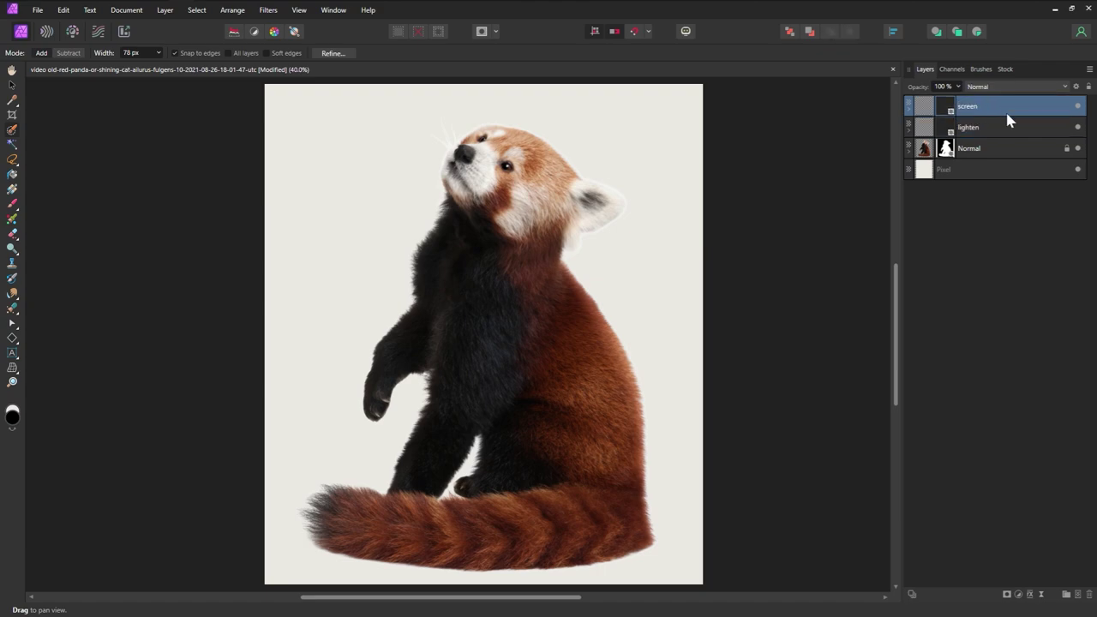
pyautogui.click(996, 86)
pyautogui.click(983, 195)
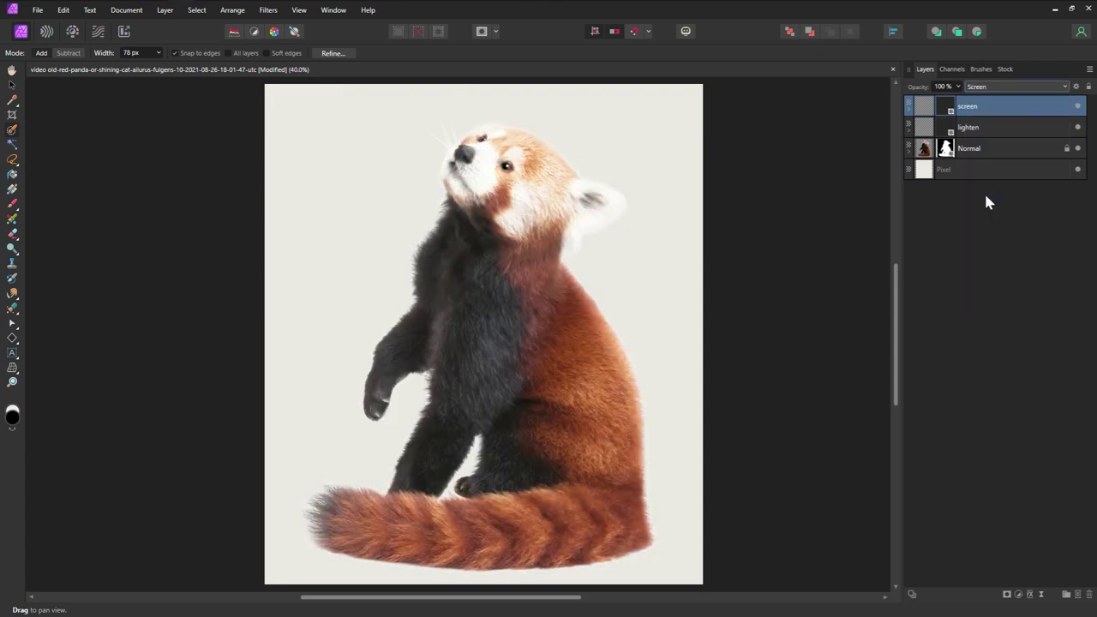
# Create an empty mask and nest it inside the screen layer above its existing mask, checking its effect by toggling its visibility.
pyautogui.click(908, 109)
pyautogui.click(981, 130)
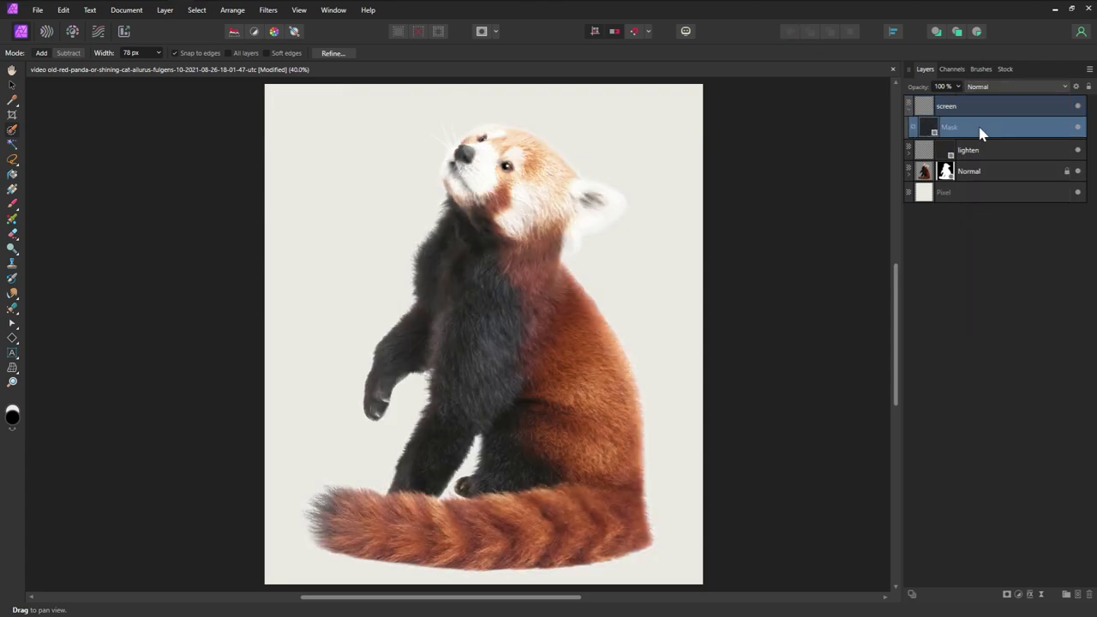
pyautogui.click(1007, 594)
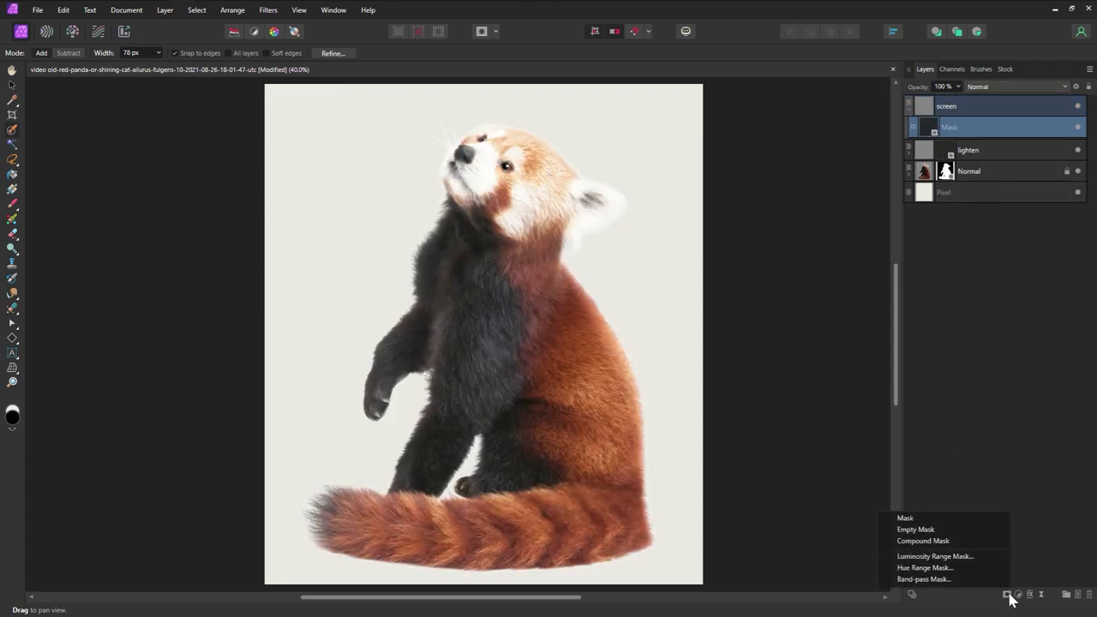
pyautogui.click(915, 530)
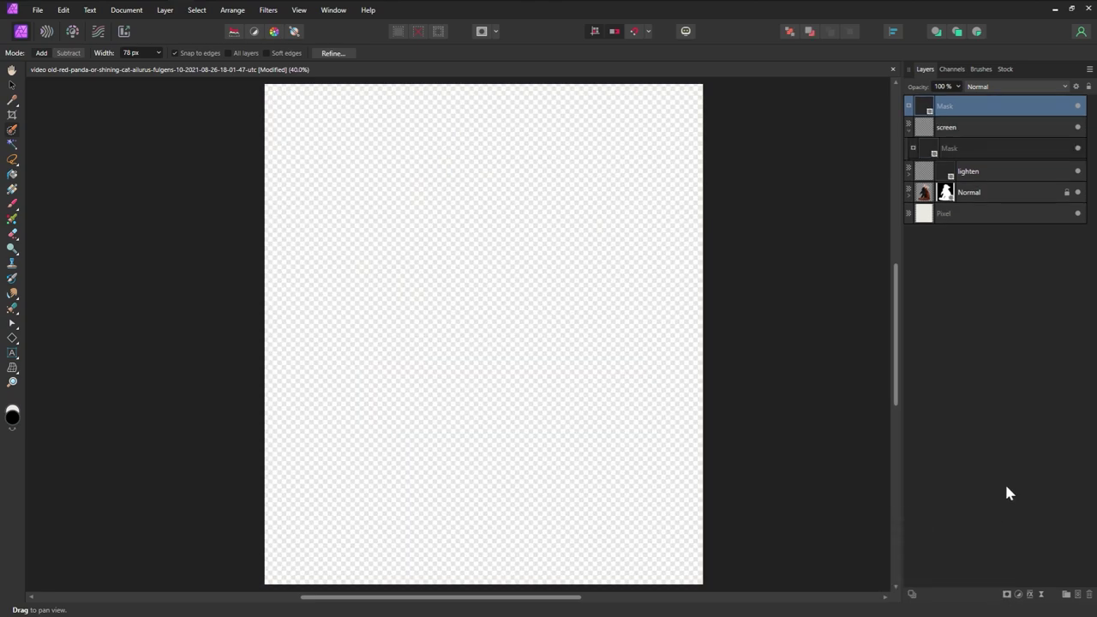
pyautogui.moveTo(941, 118)
pyautogui.mouseDown()
pyautogui.moveTo(932, 145)
pyautogui.moveTo(932, 119)
pyautogui.mouseUp()
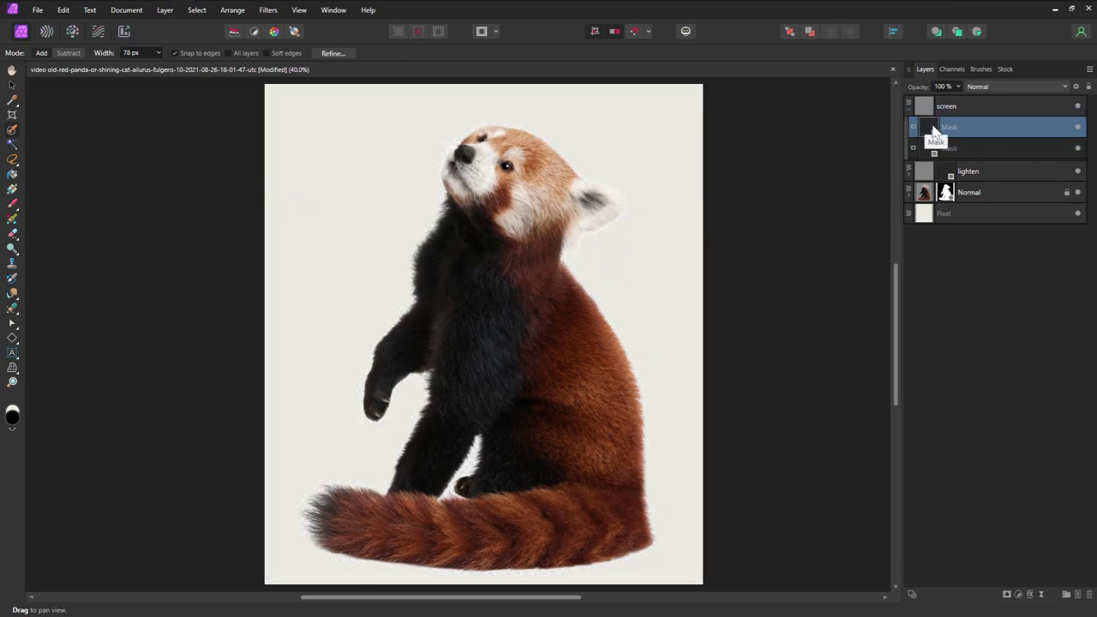
pyautogui.click(1078, 126)
pyautogui.click(1077, 127)
pyautogui.click(908, 111)
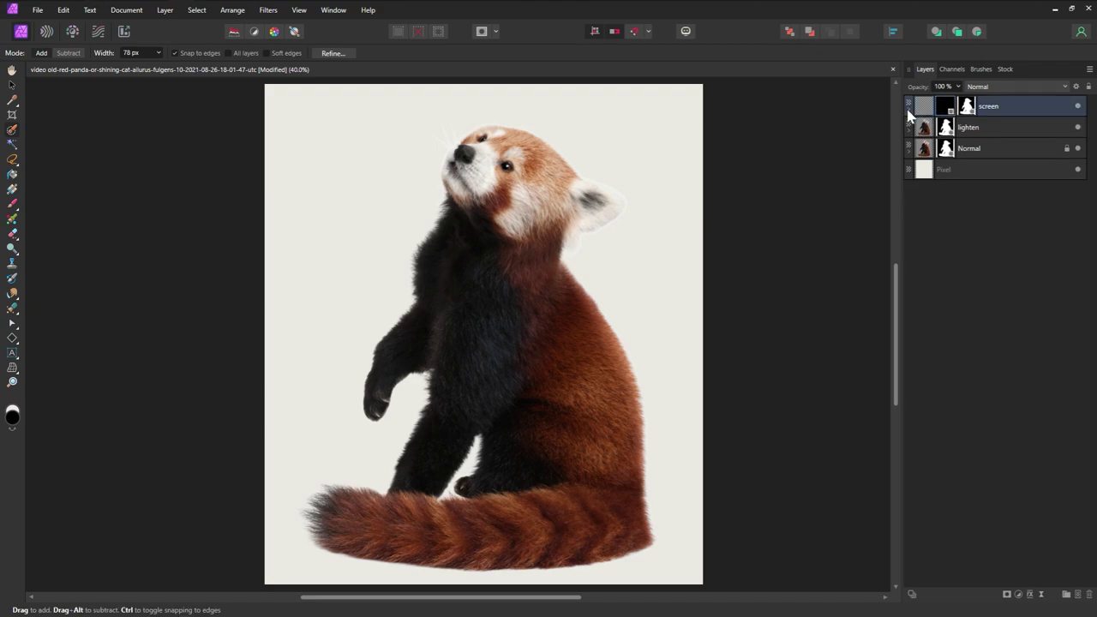
# Paste the coniferous forest image above the Normal layer and mask it with a duplicate of that layer's mask.
pyautogui.click(996, 149)
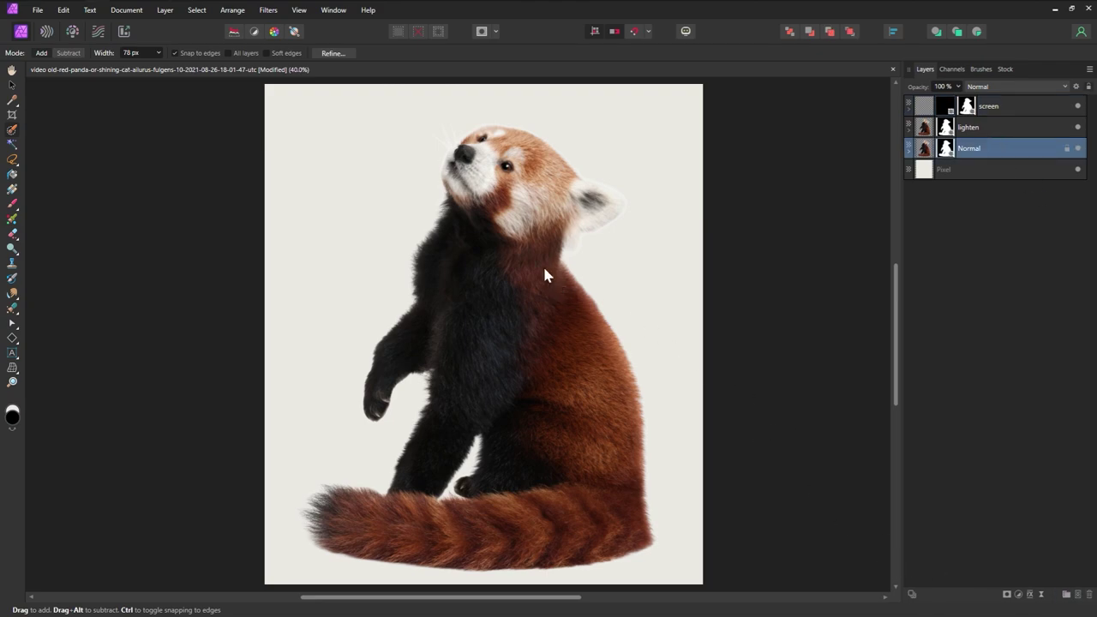
pyautogui.hotkey('ctrl', 'v')
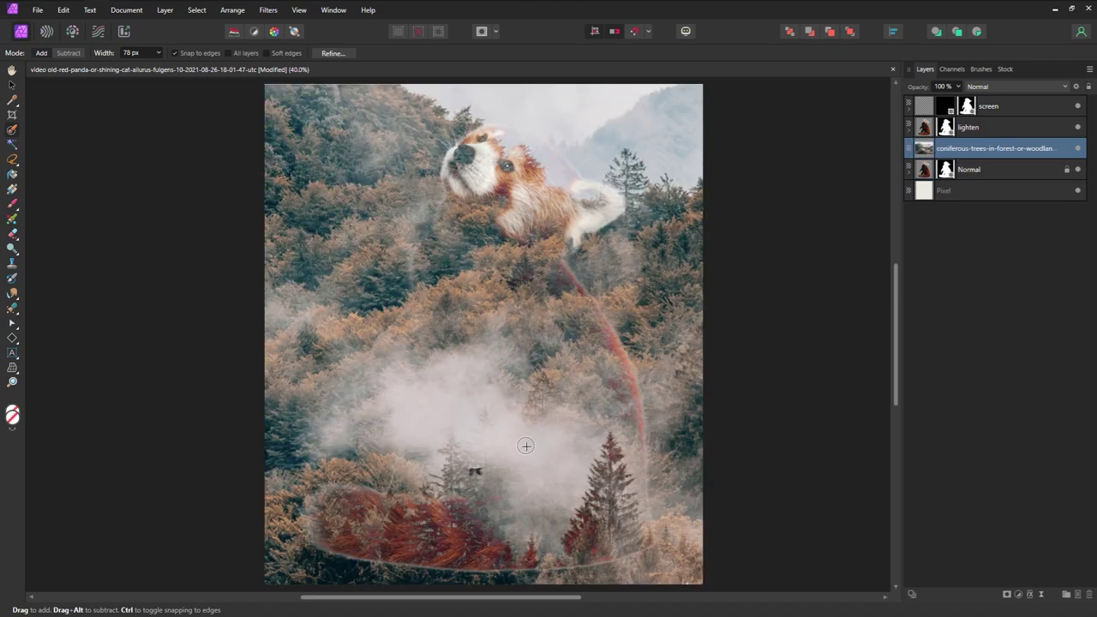
pyautogui.click(910, 174)
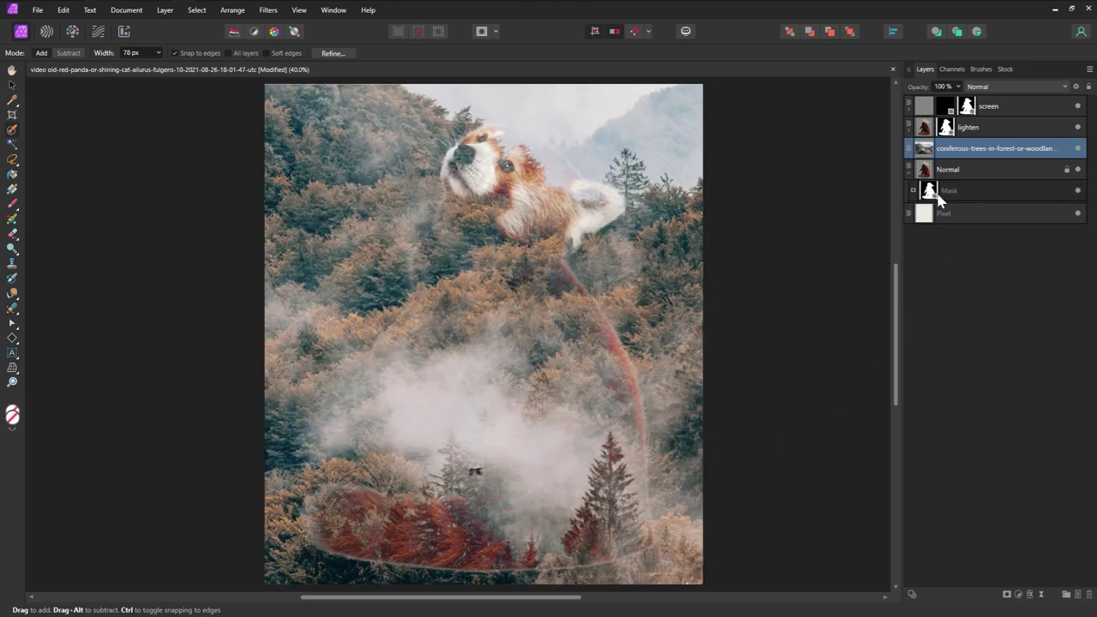
pyautogui.click(983, 198)
pyautogui.hotkey('ctrl', 'j')
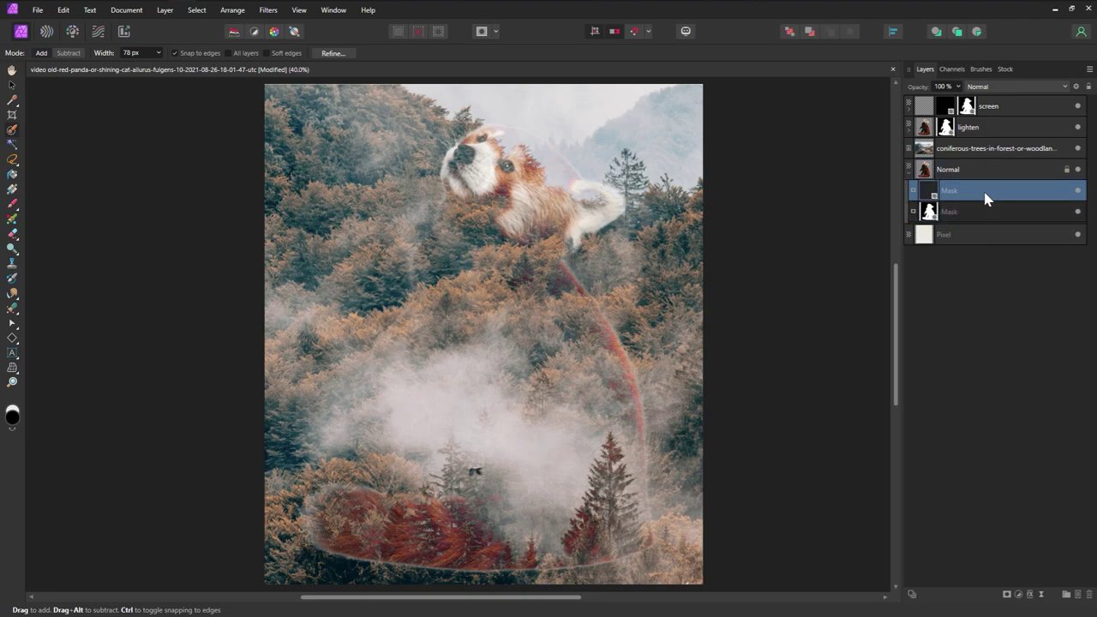
pyautogui.moveTo(946, 194); pyautogui.dragTo(959, 152)
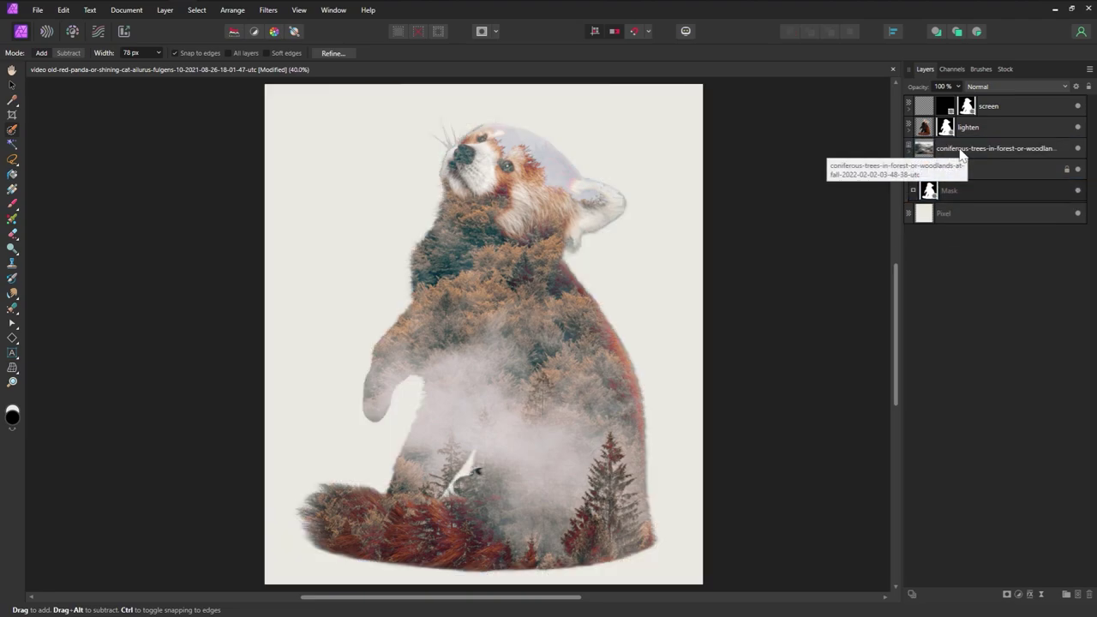
pyautogui.click(910, 175)
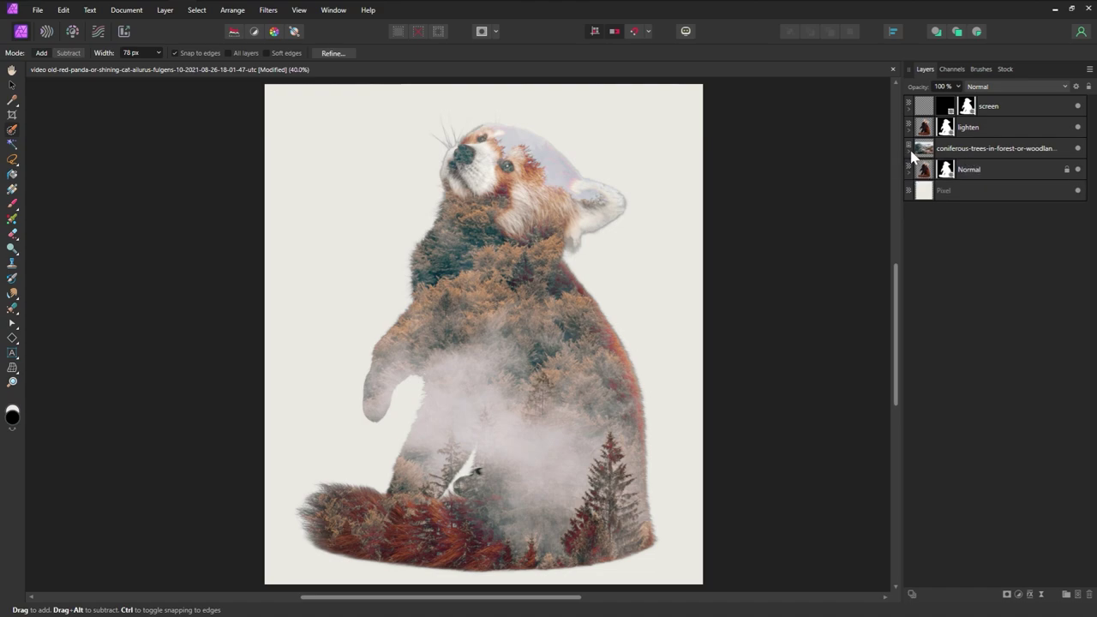
pyautogui.click(910, 154)
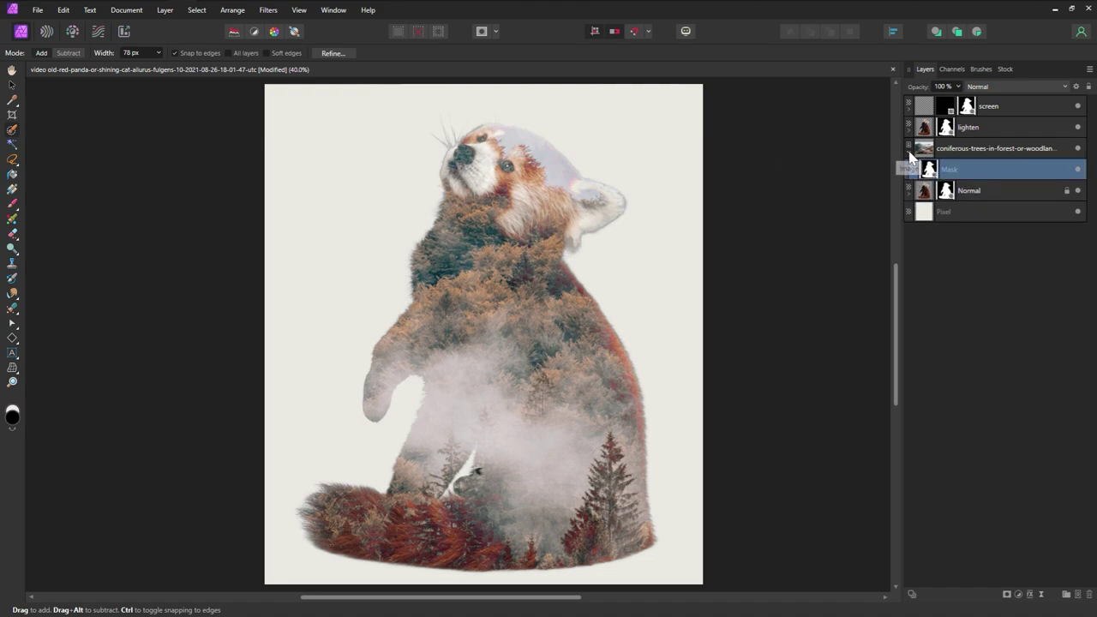
pyautogui.click(910, 152)
# Turn on Lock Children for the forest image so it can be transformed without moving its mask.
pyautogui.click(925, 152)
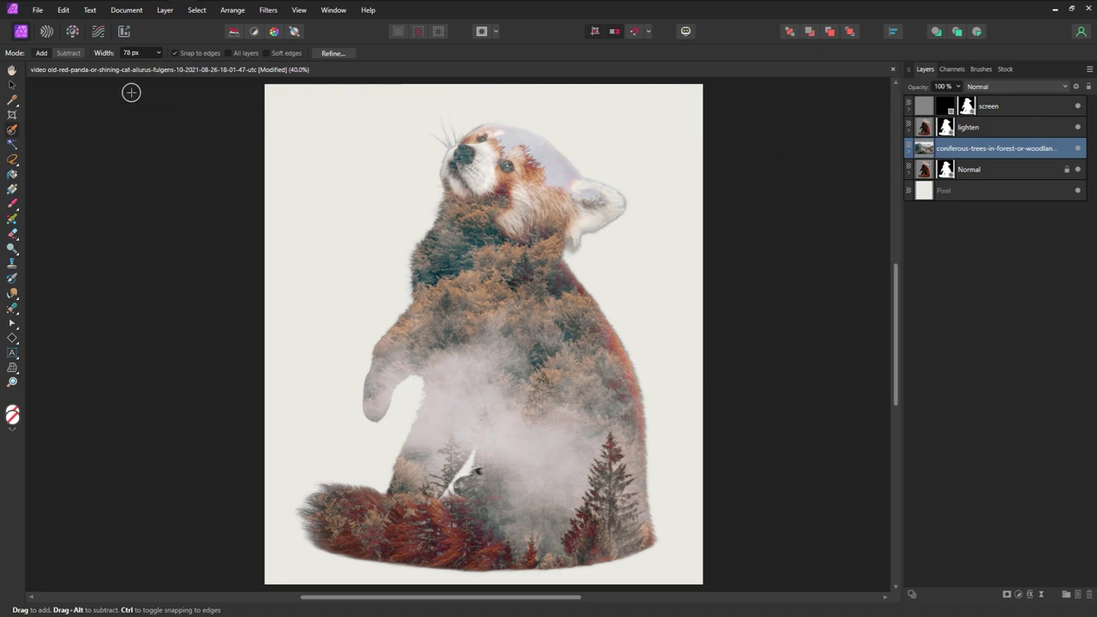
pyautogui.click(10, 89)
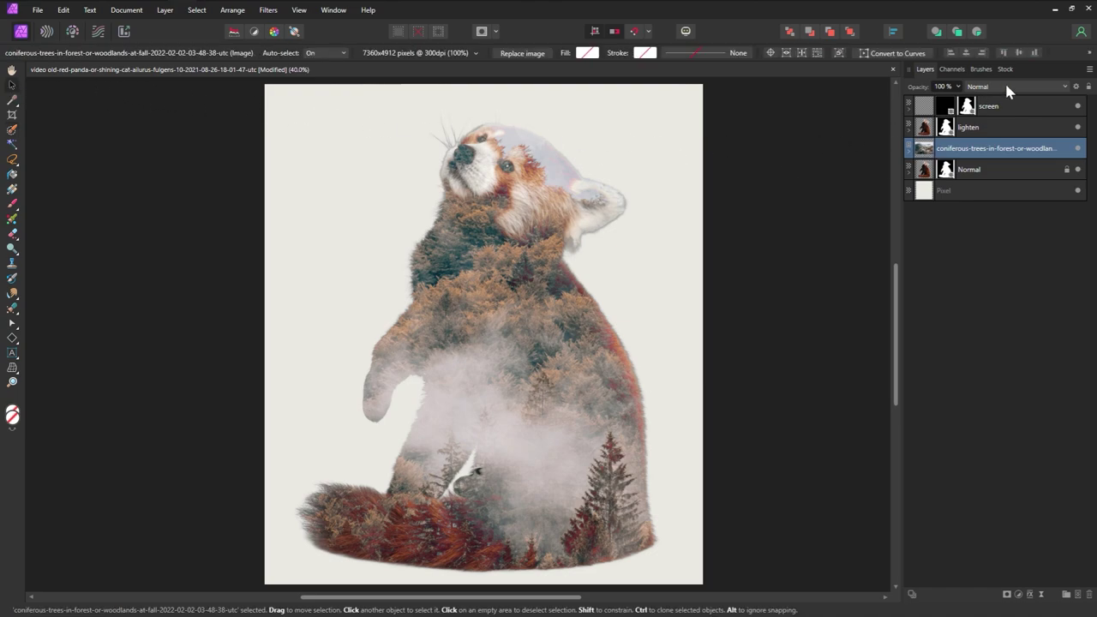
pyautogui.click(1091, 55)
# Scale the forest image to 77% and rotate it diagonally across the panda's body.
pyautogui.moveTo(467, 206); pyautogui.dragTo(182, 235)
pyautogui.moveTo(669, 215); pyautogui.dragTo(292, 236)
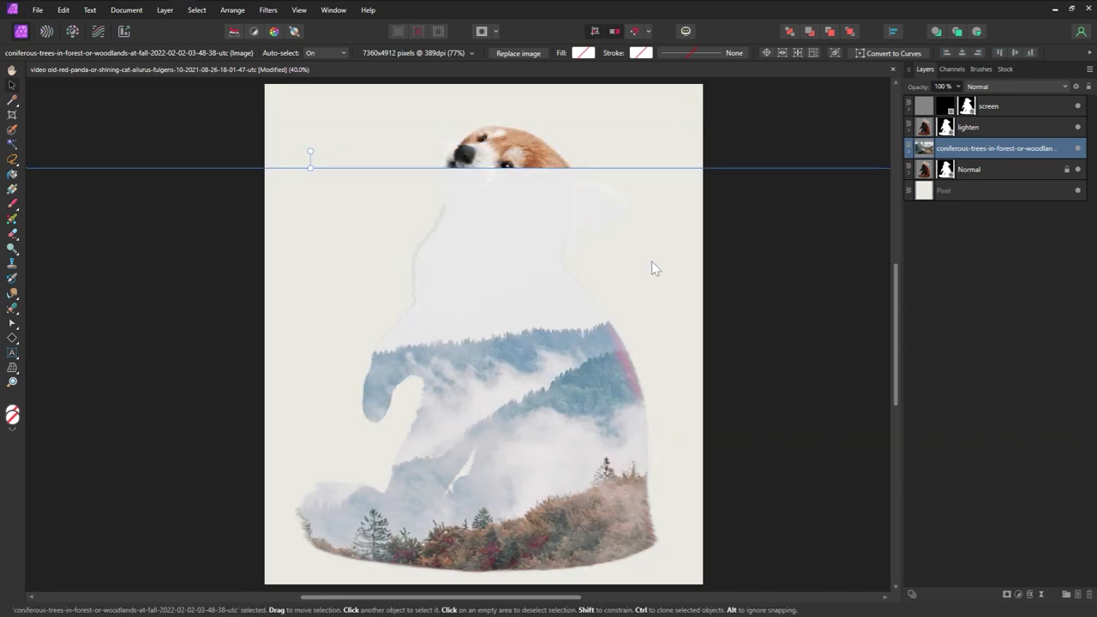
pyautogui.moveTo(652, 261); pyautogui.dragTo(302, 350)
pyautogui.moveTo(612, 249); pyautogui.dragTo(55, 78)
pyautogui.moveTo(203, 188); pyautogui.dragTo(384, 463)
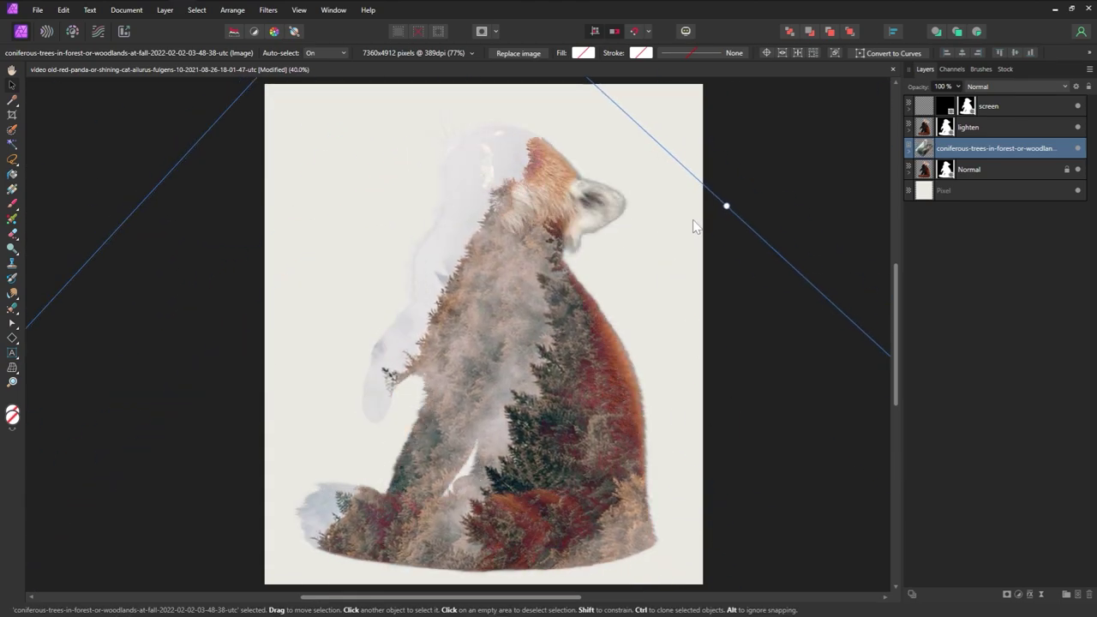
# Rotate the forest image closer to vertical and shift it so the tree line runs down the panda's torso.
pyautogui.moveTo(677, 242); pyautogui.dragTo(551, 441)
pyautogui.moveTo(225, 137); pyautogui.dragTo(44, 266)
pyautogui.moveTo(535, 471); pyautogui.dragTo(678, 276)
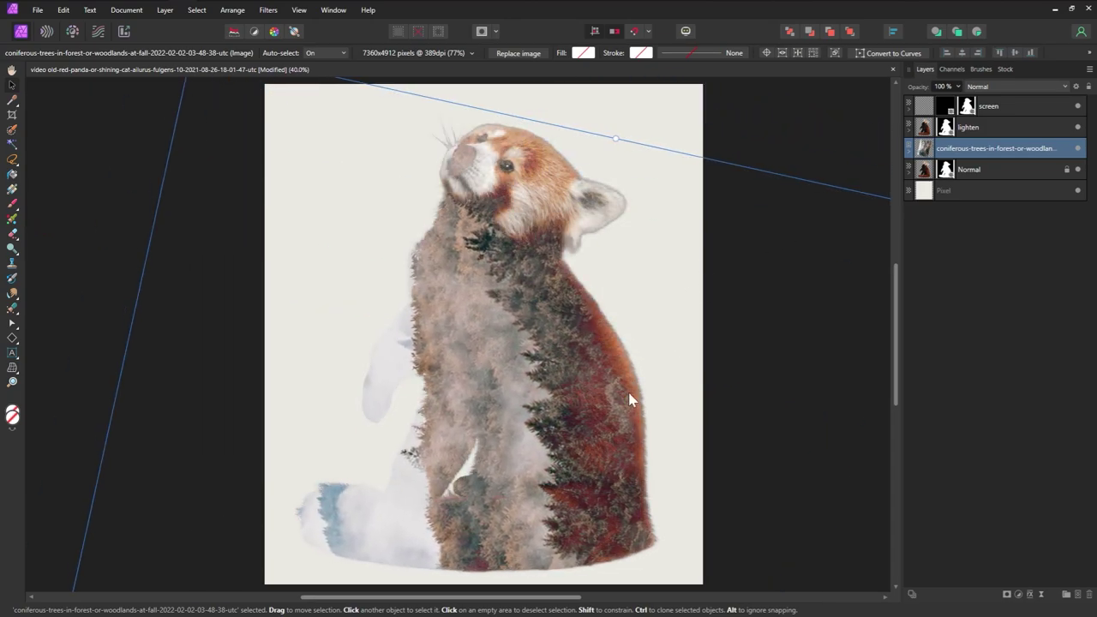
pyautogui.moveTo(630, 400); pyautogui.dragTo(555, 377)
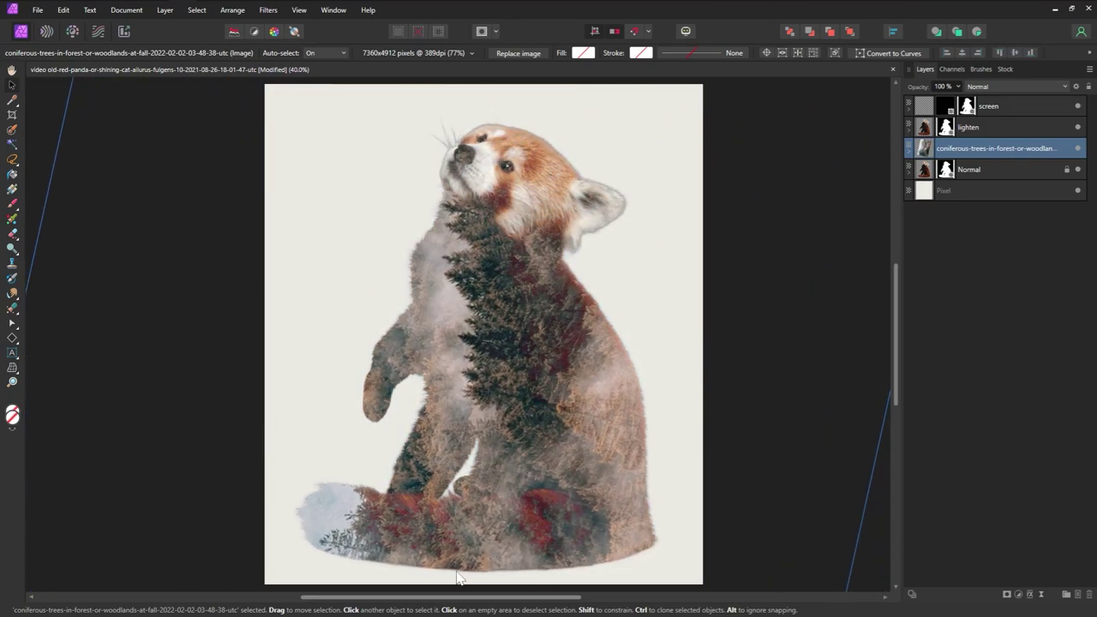
# Fine-tune the forest image's rotation and position so dark trees fill the torso and pale sky covers the tail tip.
pyautogui.moveTo(457, 579); pyautogui.dragTo(395, 485)
pyautogui.moveTo(431, 191); pyautogui.dragTo(501, 199)
pyautogui.moveTo(360, 278); pyautogui.dragTo(352, 561)
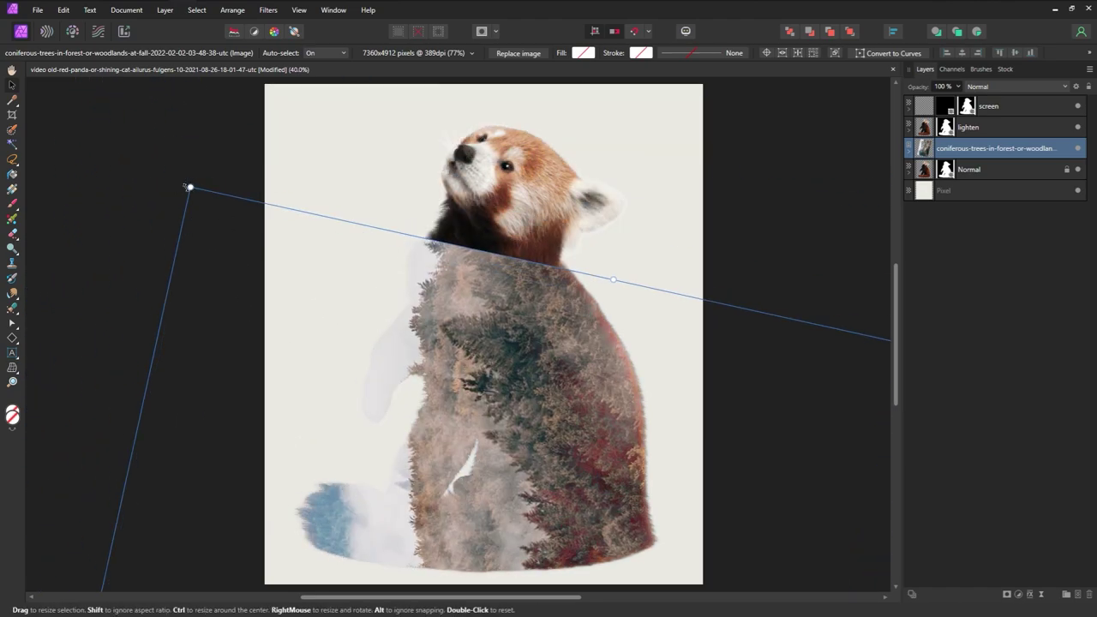
pyautogui.moveTo(187, 186); pyautogui.dragTo(240, 167)
pyautogui.moveTo(539, 561); pyautogui.dragTo(539, 400)
pyautogui.moveTo(507, 576); pyautogui.dragTo(457, 482)
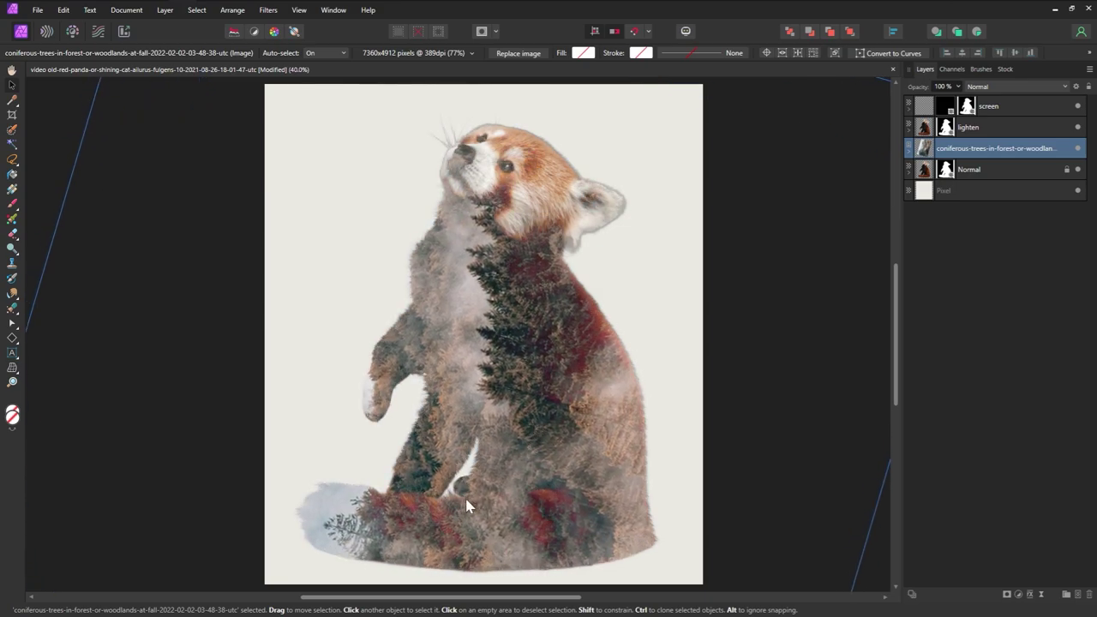
# Make a final small shift of the forest image inside the panda's silhouette.
pyautogui.moveTo(484, 461); pyautogui.dragTo(500, 481)
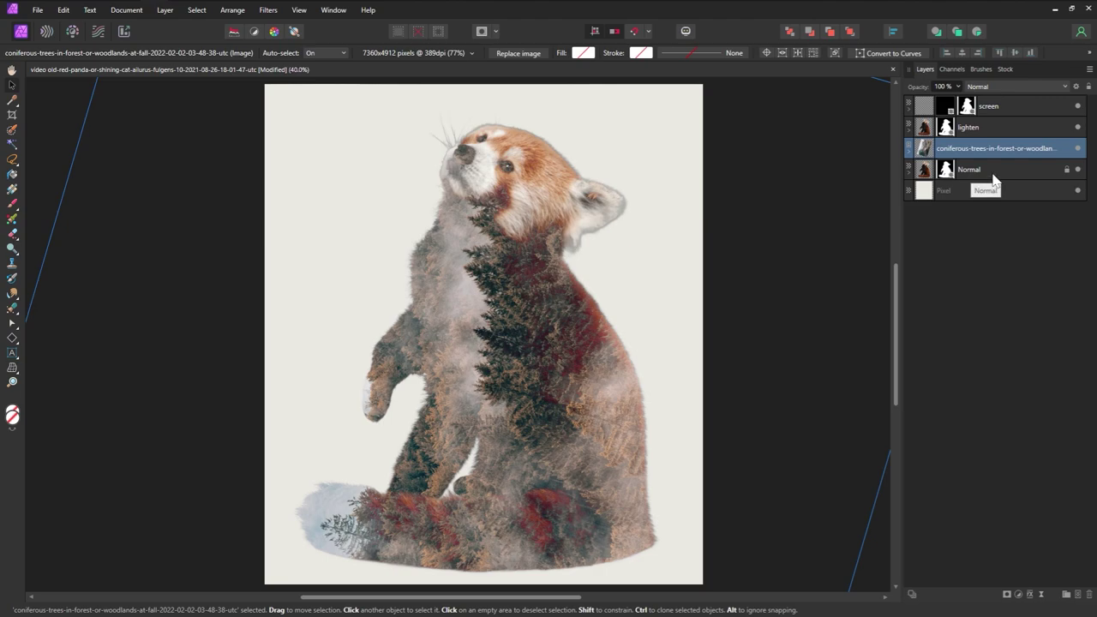
# Add a Curves adjustment to the lighten layer, shaping a gentle S-curve through about (0.277, 0.193) and (0.803, 0.87).
pyautogui.click(1005, 130)
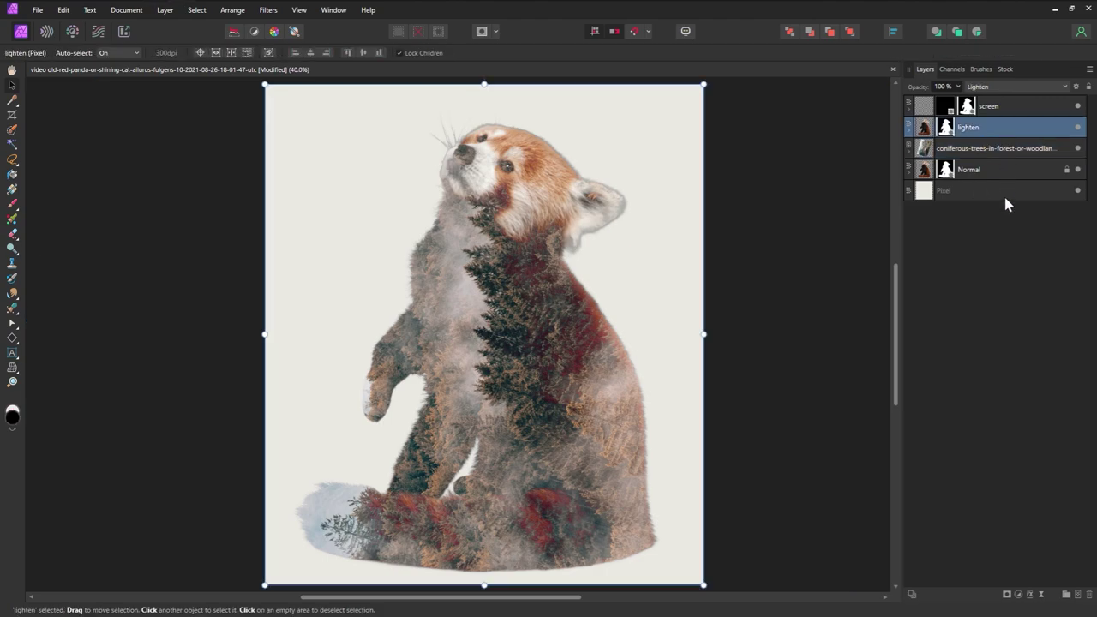
pyautogui.click(1018, 594)
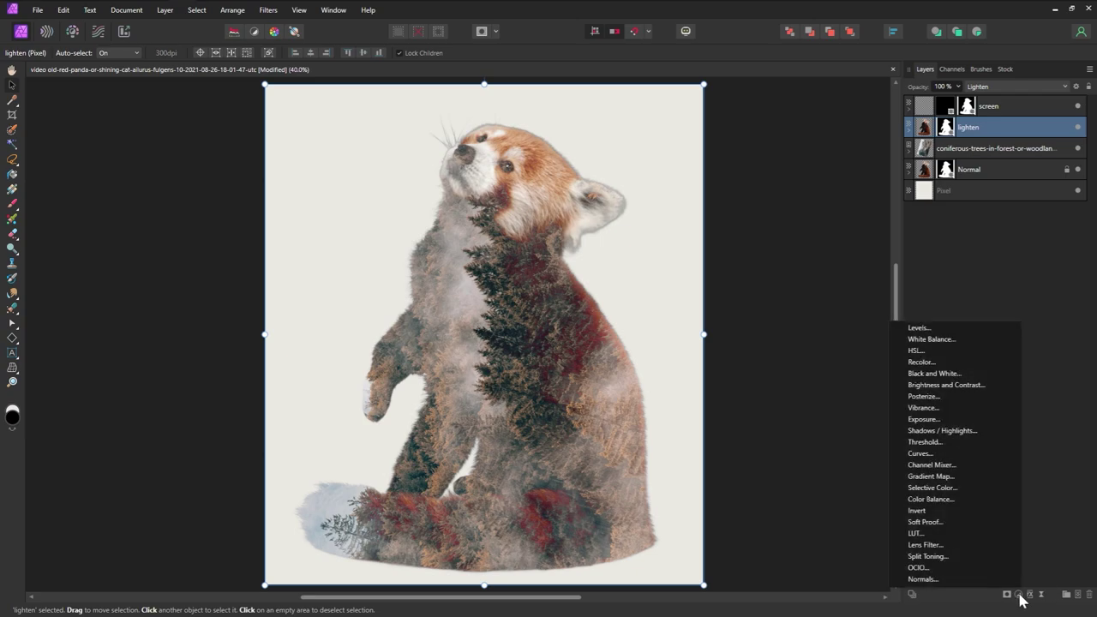
pyautogui.click(960, 452)
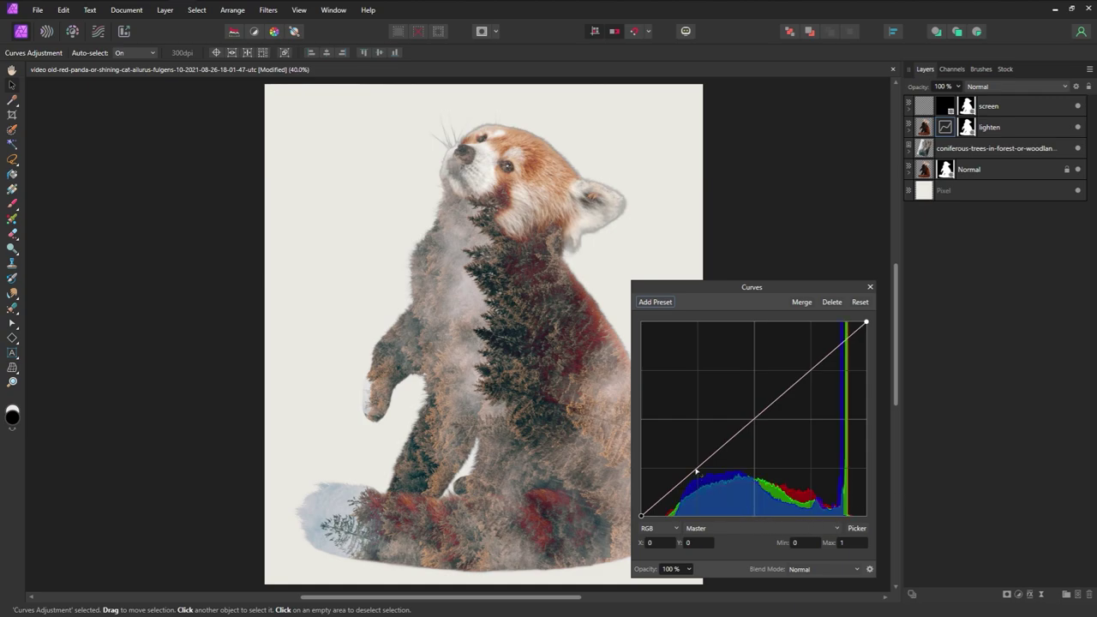
pyautogui.moveTo(695, 470); pyautogui.dragTo(702, 475)
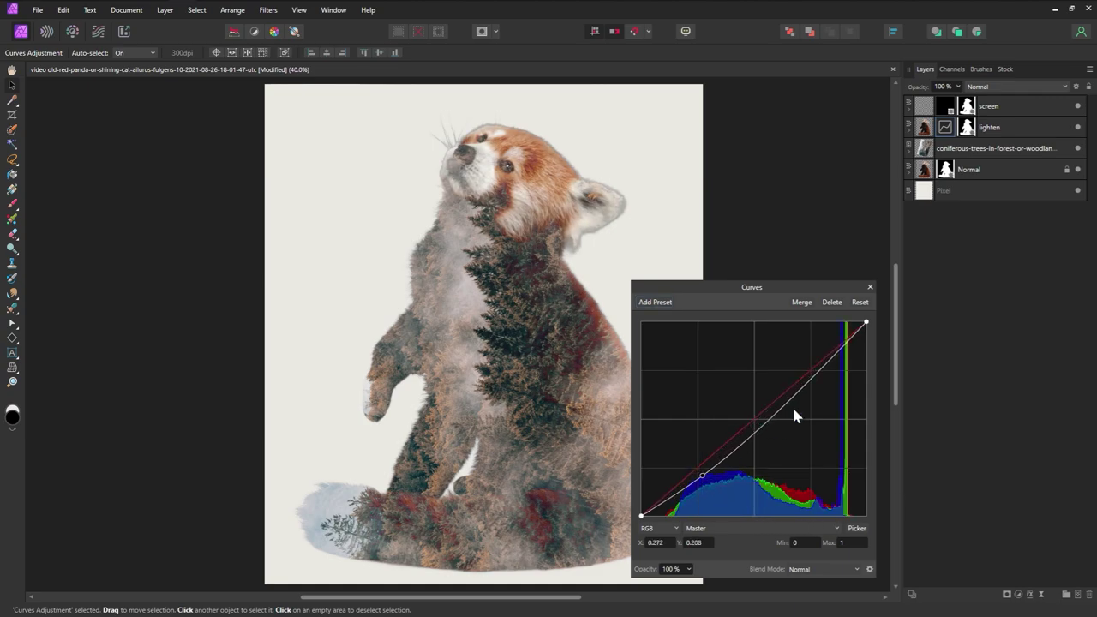
pyautogui.moveTo(834, 357); pyautogui.dragTo(821, 347)
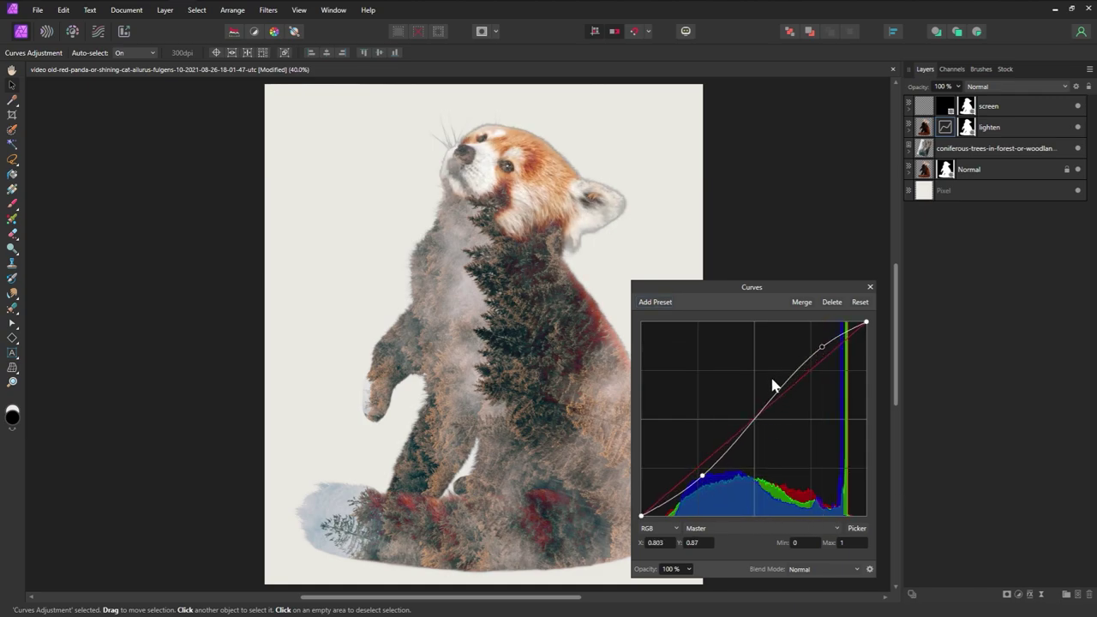
pyautogui.moveTo(703, 476); pyautogui.dragTo(704, 479)
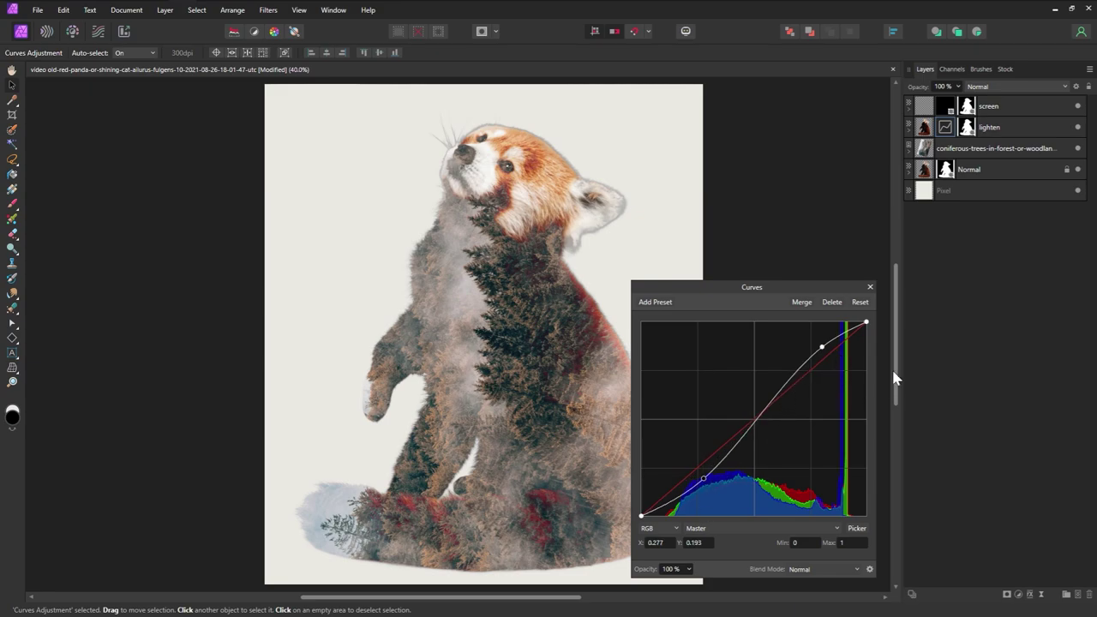
pyautogui.click(869, 287)
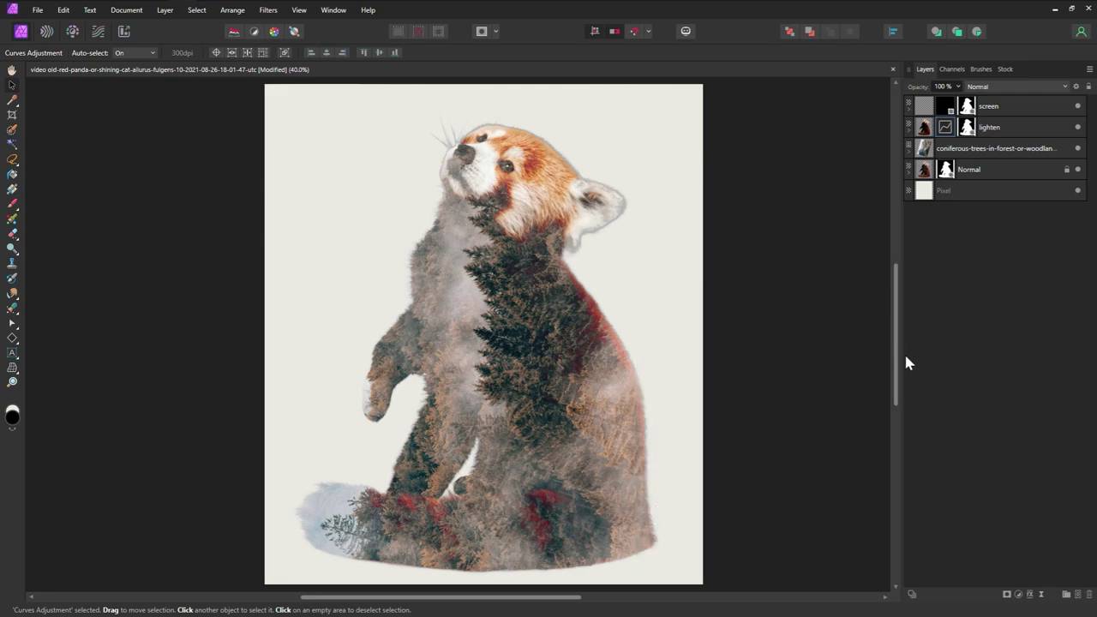
# Duplicate the lighten layer's Curves adjustment and move the copy inside the screen layer, below its masks.
pyautogui.click(909, 131)
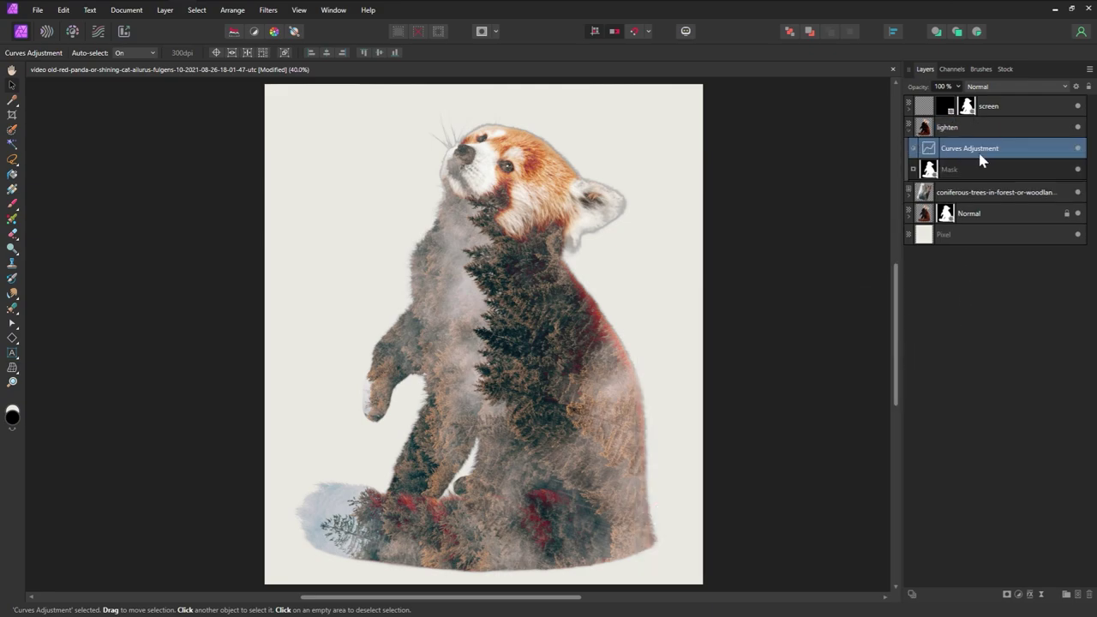
pyautogui.hotkey('ctrl', 'j')
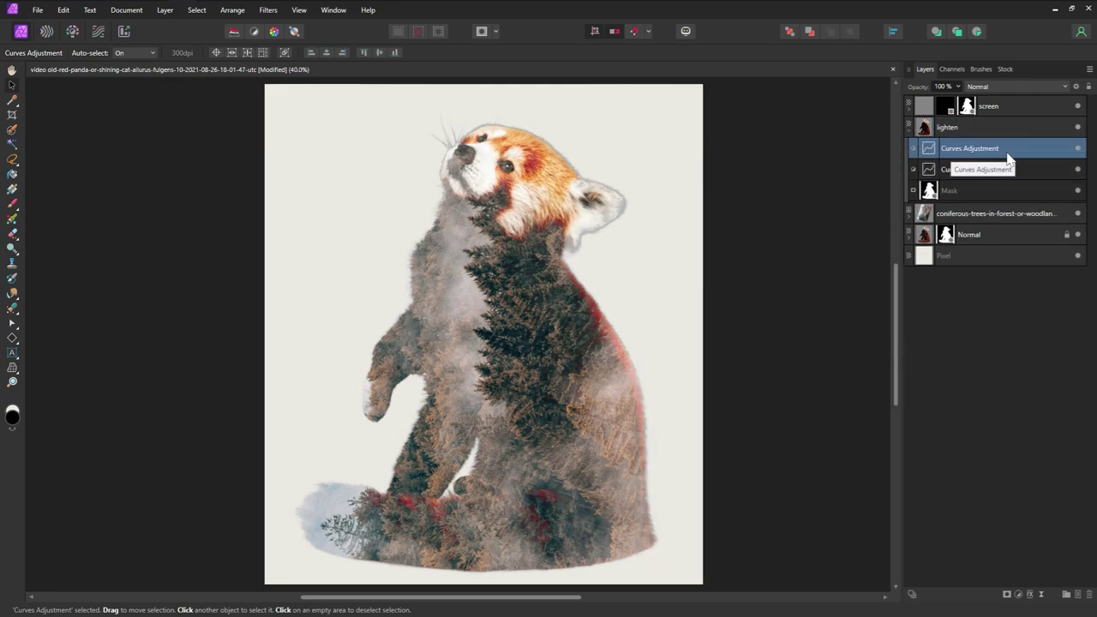
pyautogui.click(910, 111)
pyautogui.moveTo(935, 199); pyautogui.dragTo(939, 144)
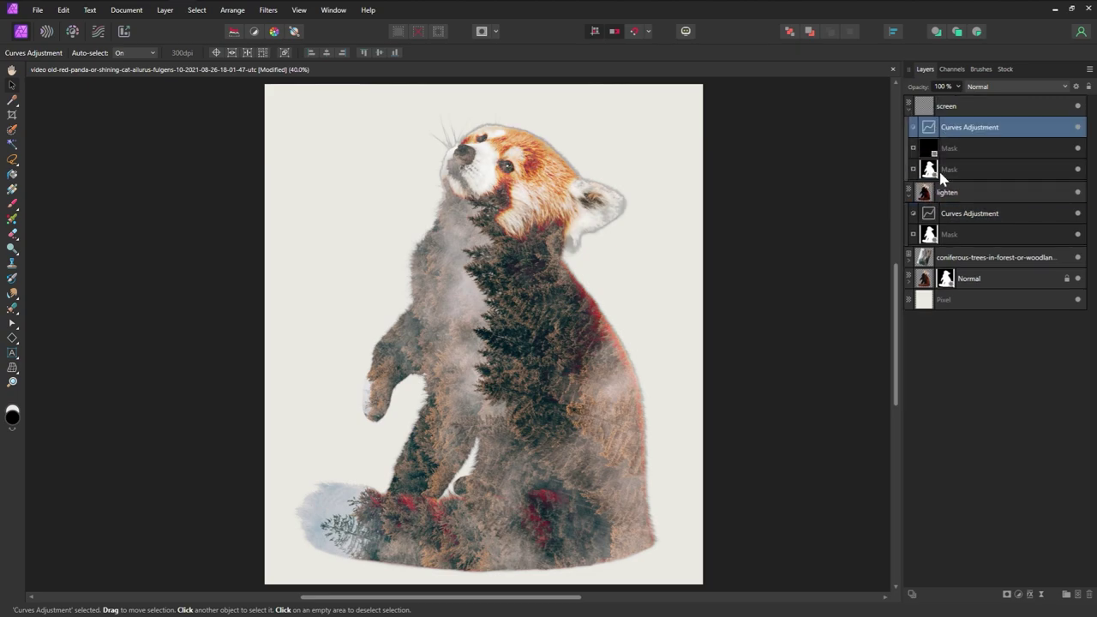
pyautogui.moveTo(932, 133); pyautogui.dragTo(931, 176)
pyautogui.click(908, 110)
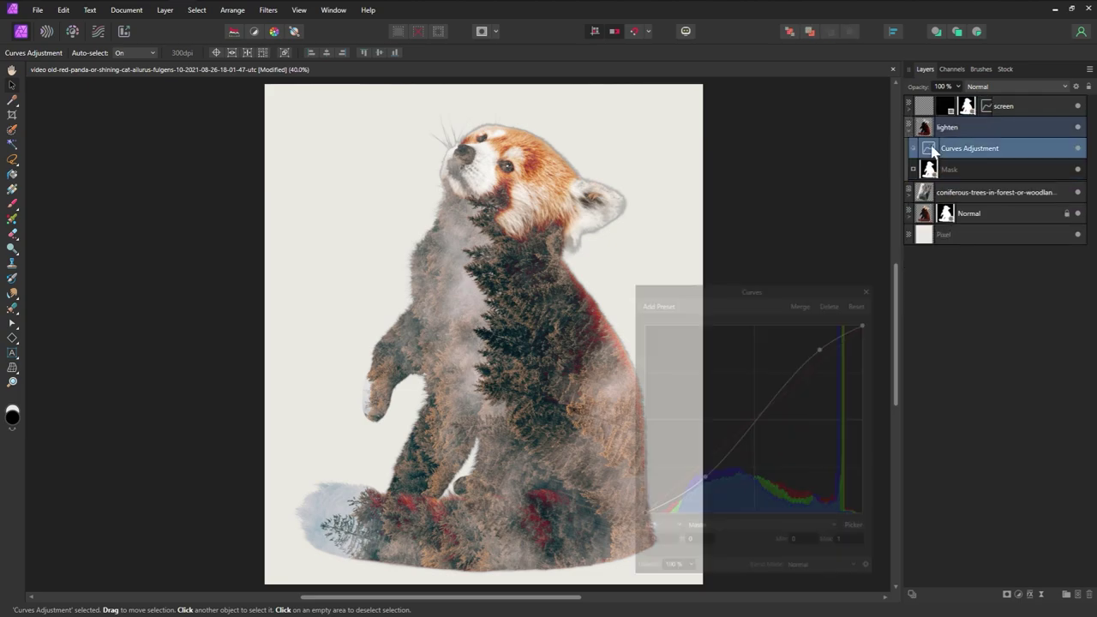
pyautogui.click(866, 291)
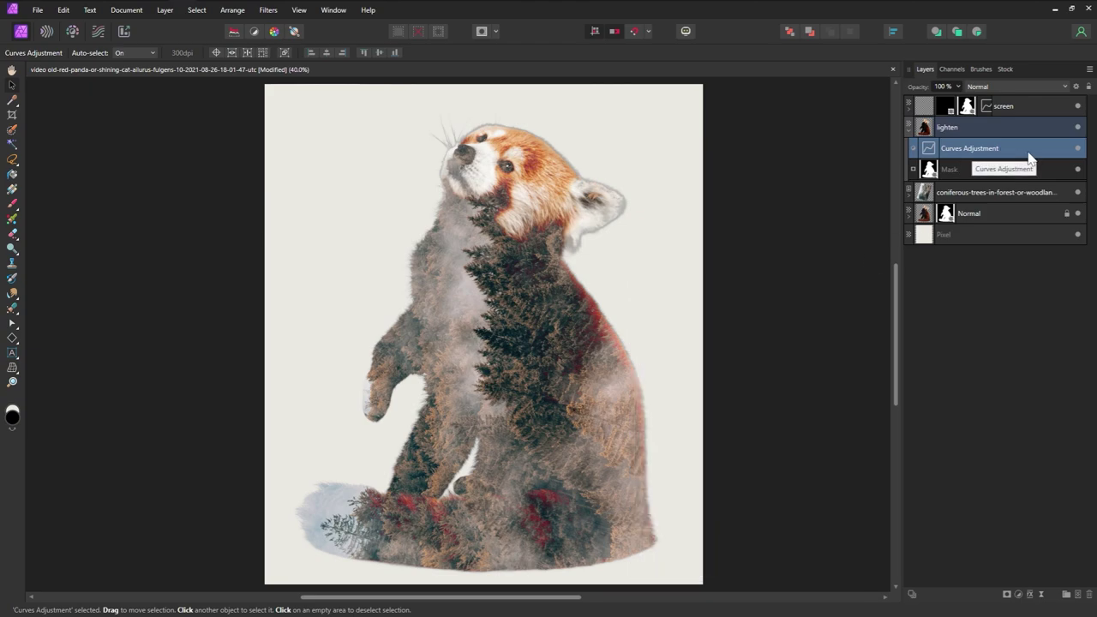
# Duplicate the lighten layer's Curves adjustment again and nest the copy inside the forest image layer, above its mask.
pyautogui.hotkey('ctrl', 'j')
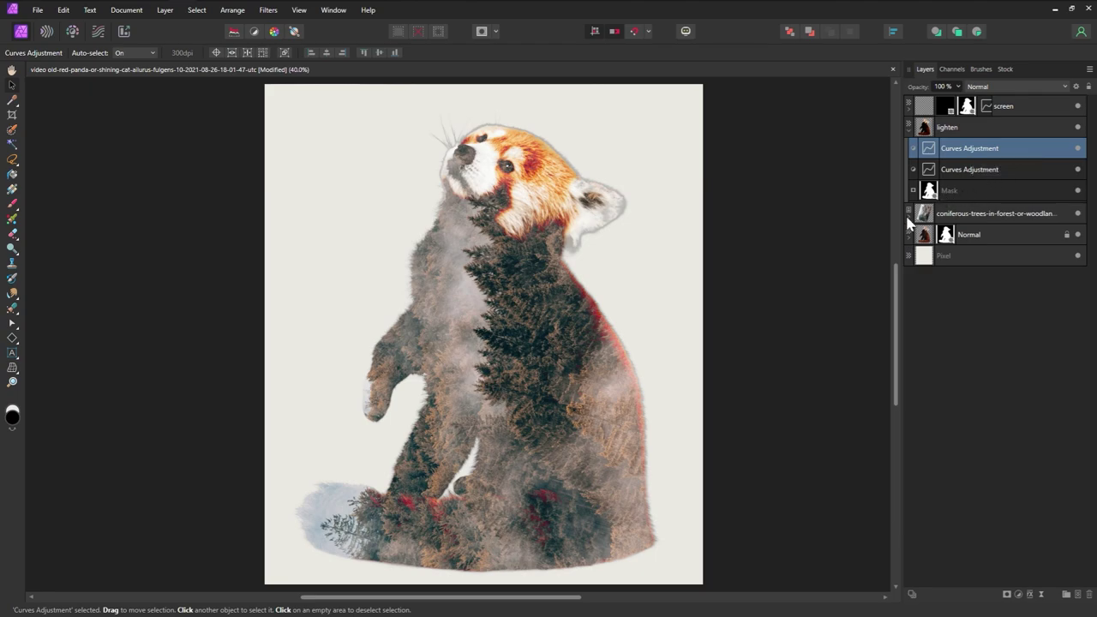
pyautogui.moveTo(936, 153); pyautogui.dragTo(945, 226)
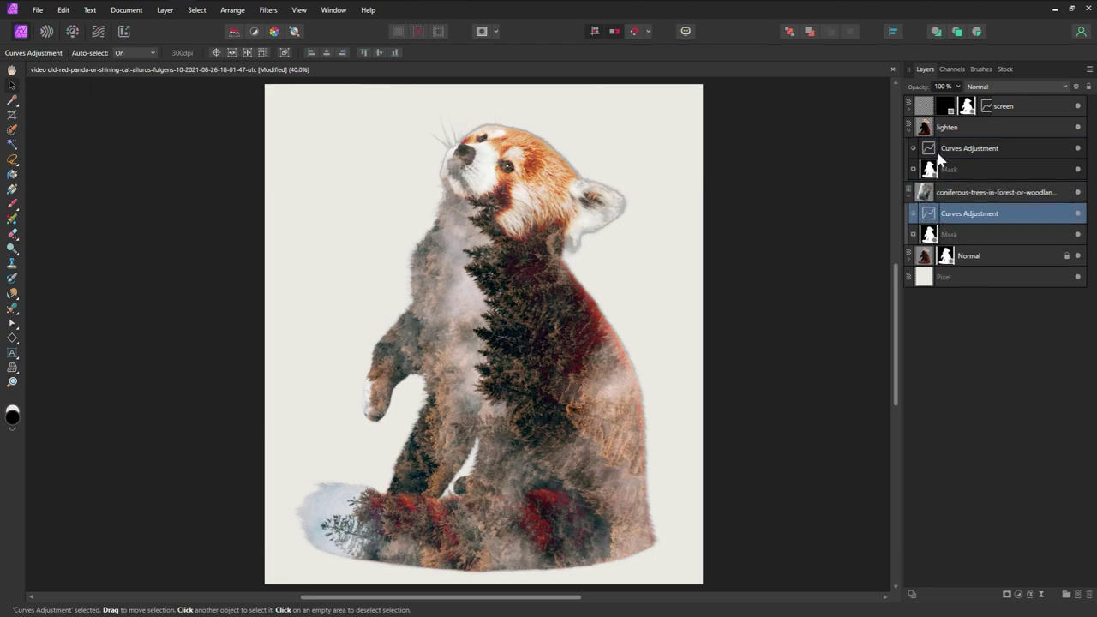
pyautogui.click(909, 129)
# Strengthen the forest image's Curves adjustment into a steeper S-curve through about (0.318, 0.149) and (0.775, 0.856).
pyautogui.doubleClick(938, 171)
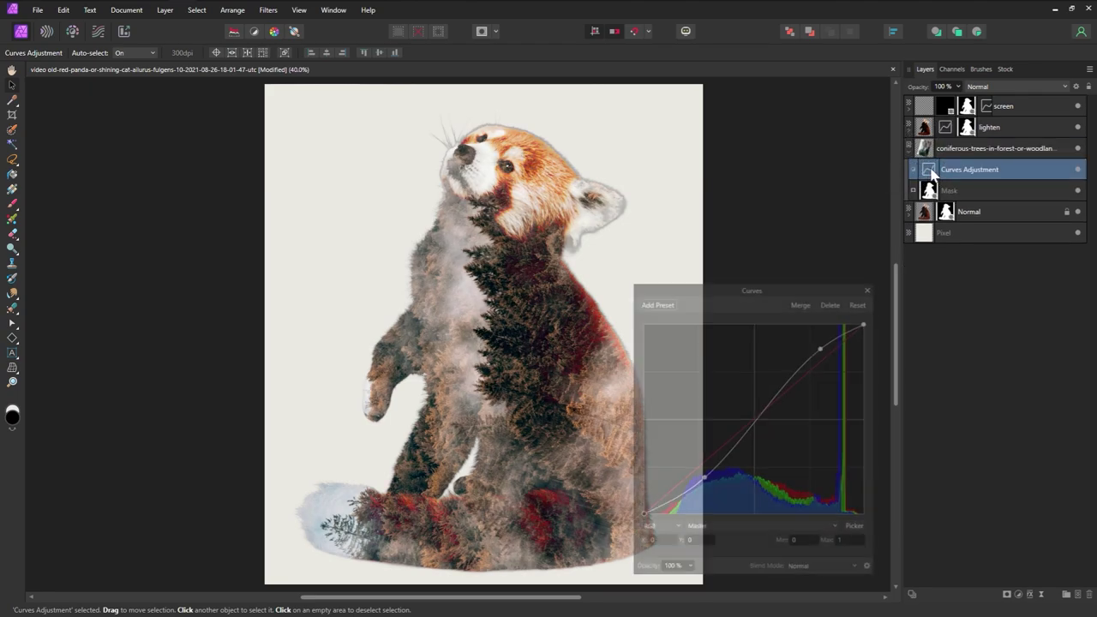
pyautogui.moveTo(702, 478); pyautogui.dragTo(709, 485)
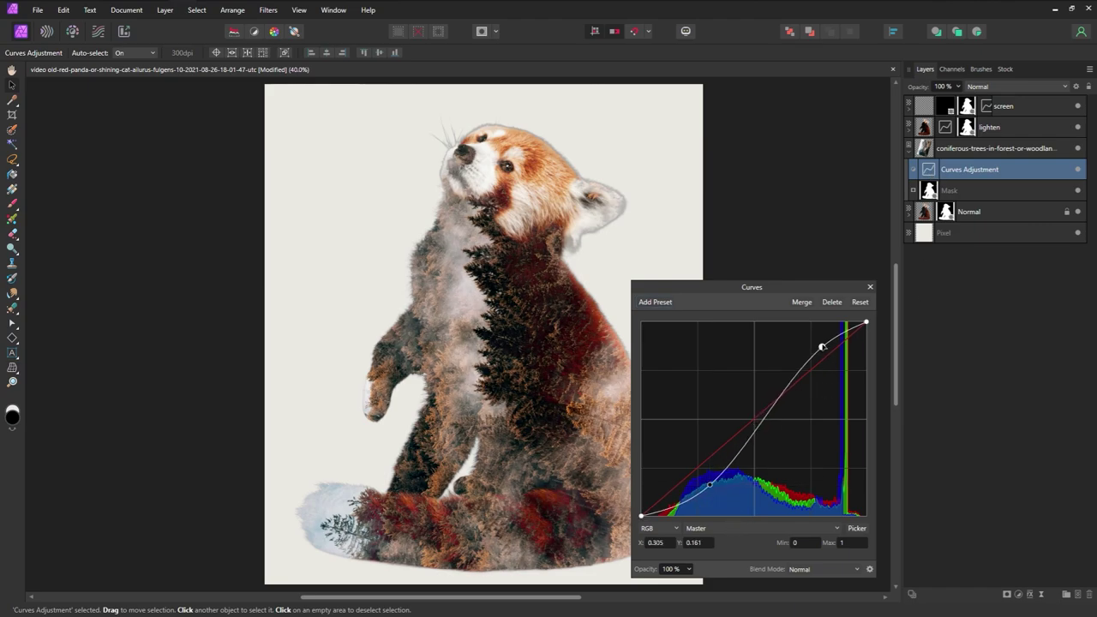
pyautogui.moveTo(821, 347); pyautogui.dragTo(816, 340)
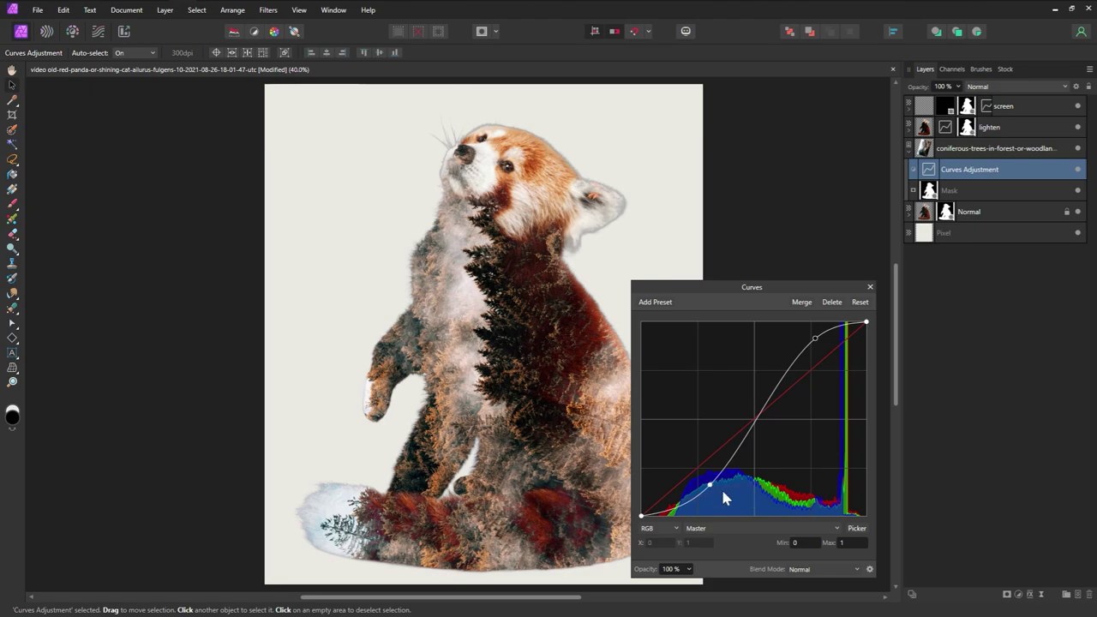
pyautogui.moveTo(709, 485); pyautogui.dragTo(711, 483)
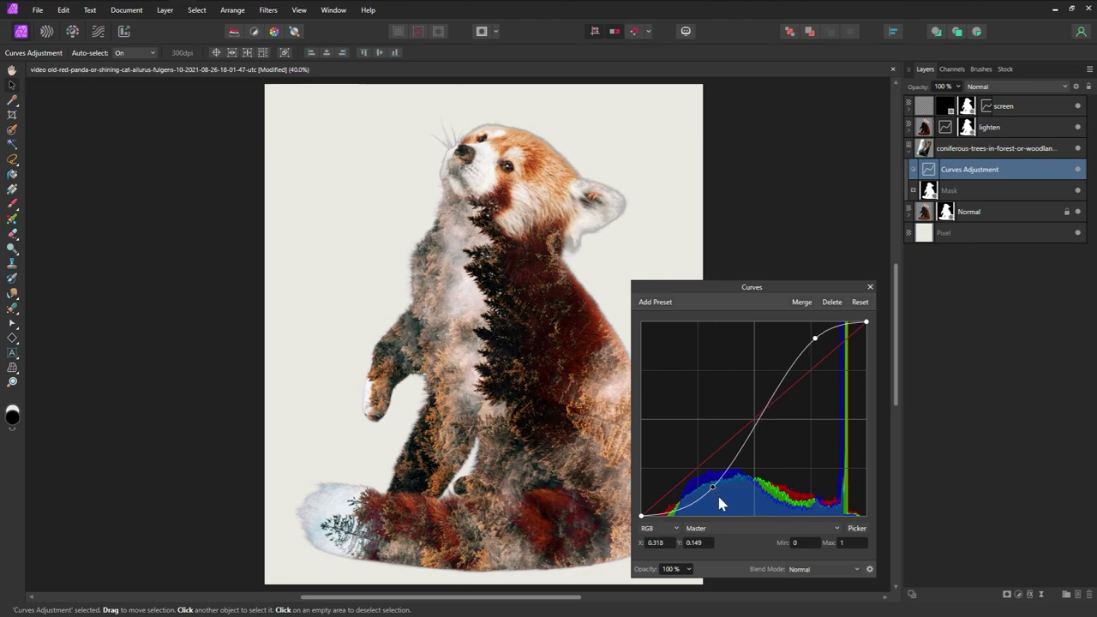
pyautogui.click(712, 487)
pyautogui.moveTo(819, 340); pyautogui.dragTo(813, 346)
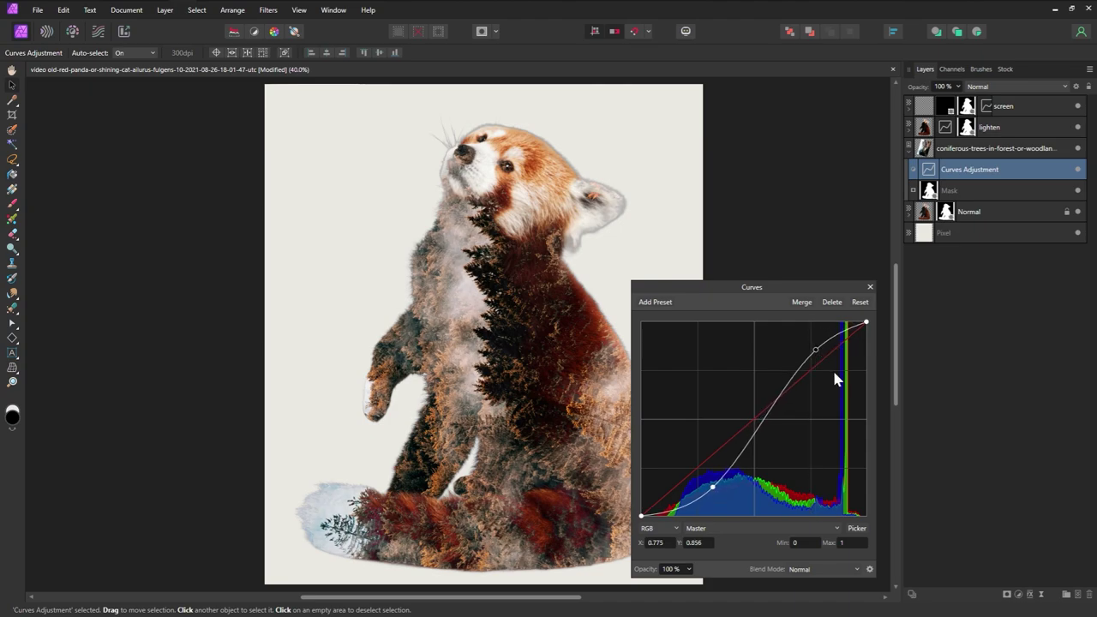
pyautogui.click(869, 287)
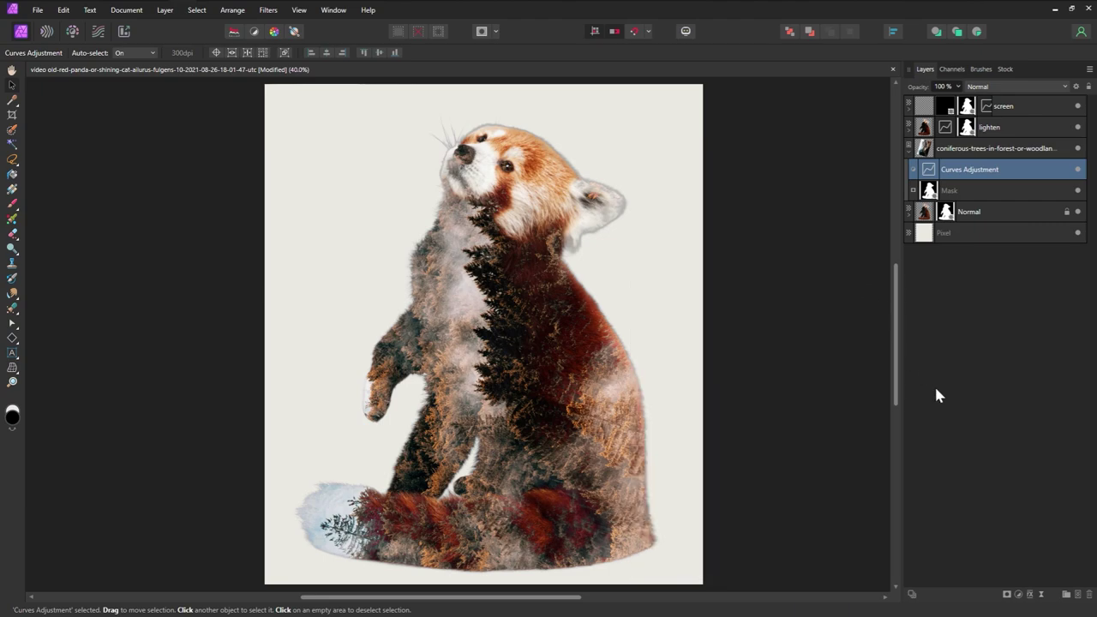
# Add an HSL adjustment to the forest image with a hue shift of about 12.6° and a saturation shift of 2%.
pyautogui.click(1020, 597)
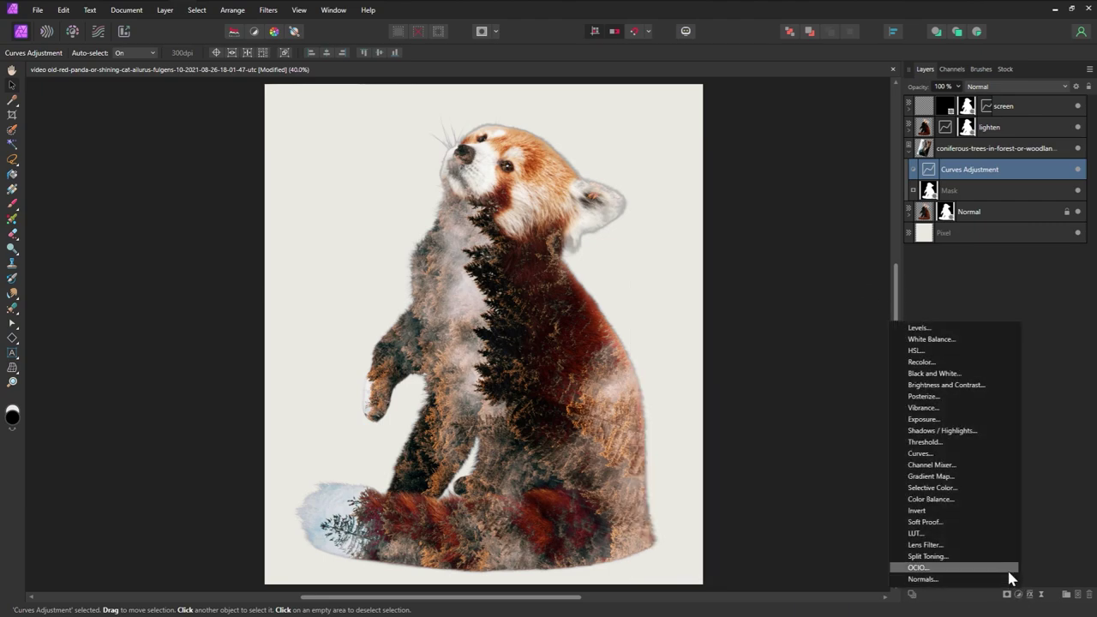
pyautogui.click(946, 352)
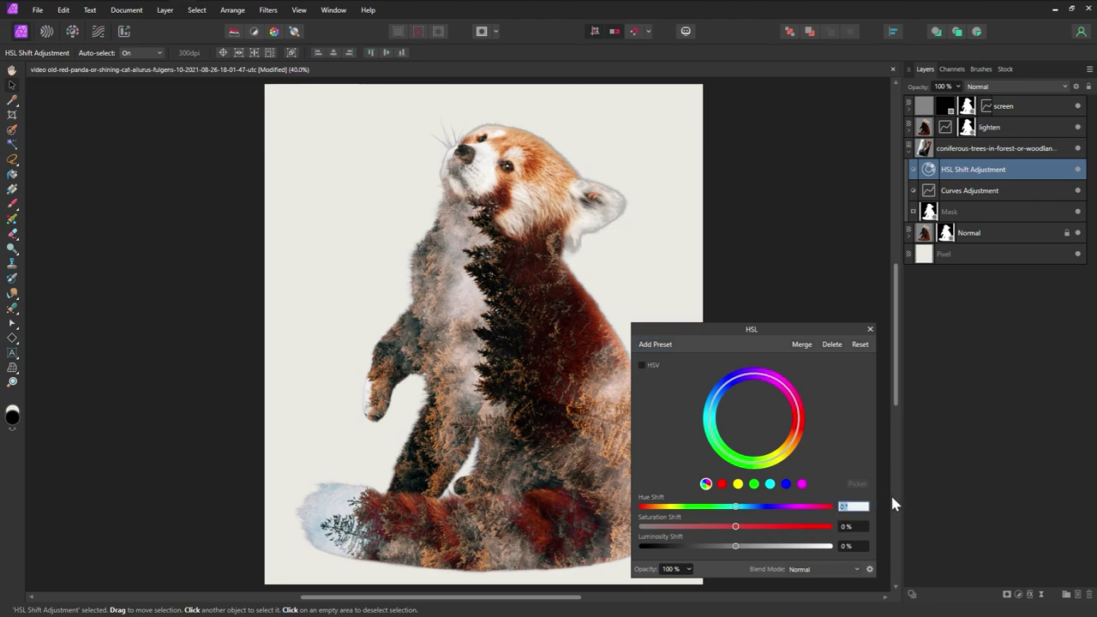
pyautogui.write('14')
pyautogui.moveTo(735, 531); pyautogui.dragTo(739, 532)
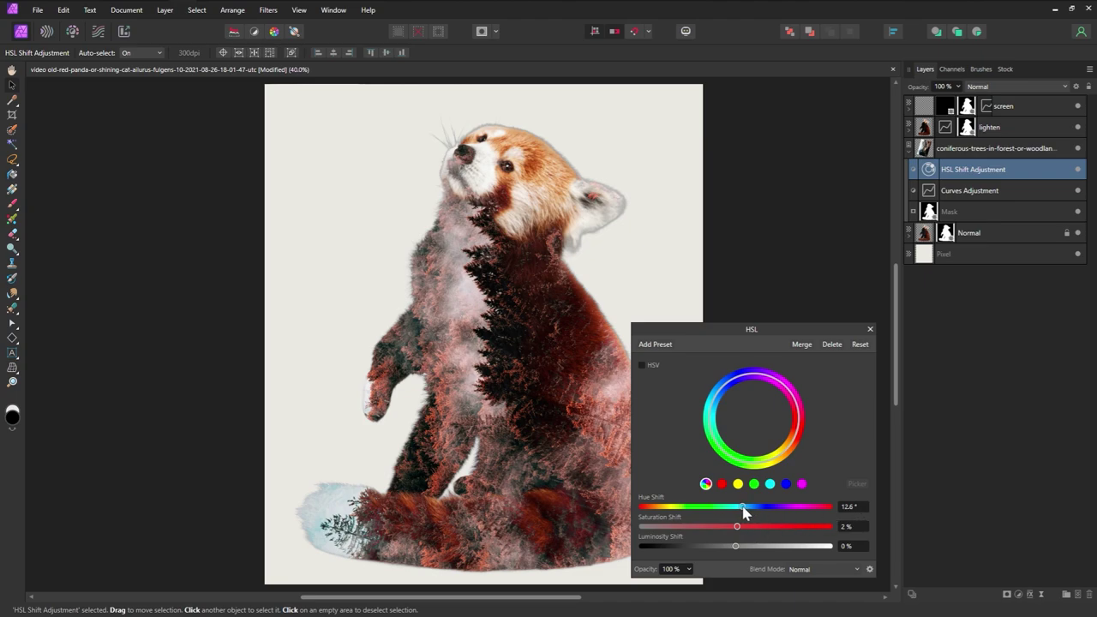
pyautogui.click(869, 329)
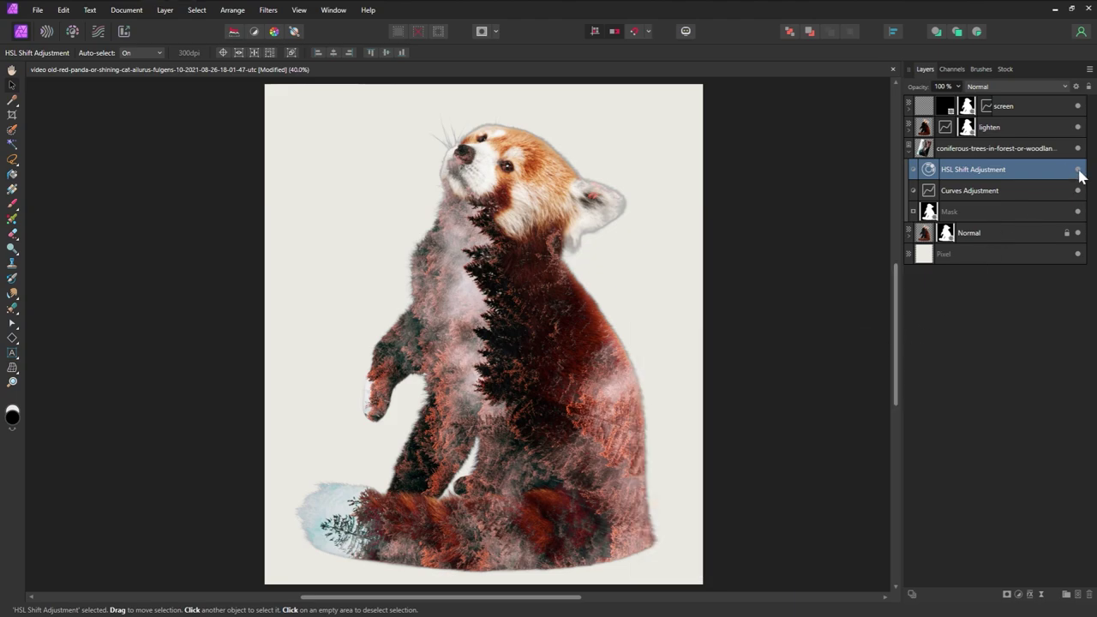
# Add a second, white mask to the forest image layer, directly above its silhouette mask.
pyautogui.click(983, 212)
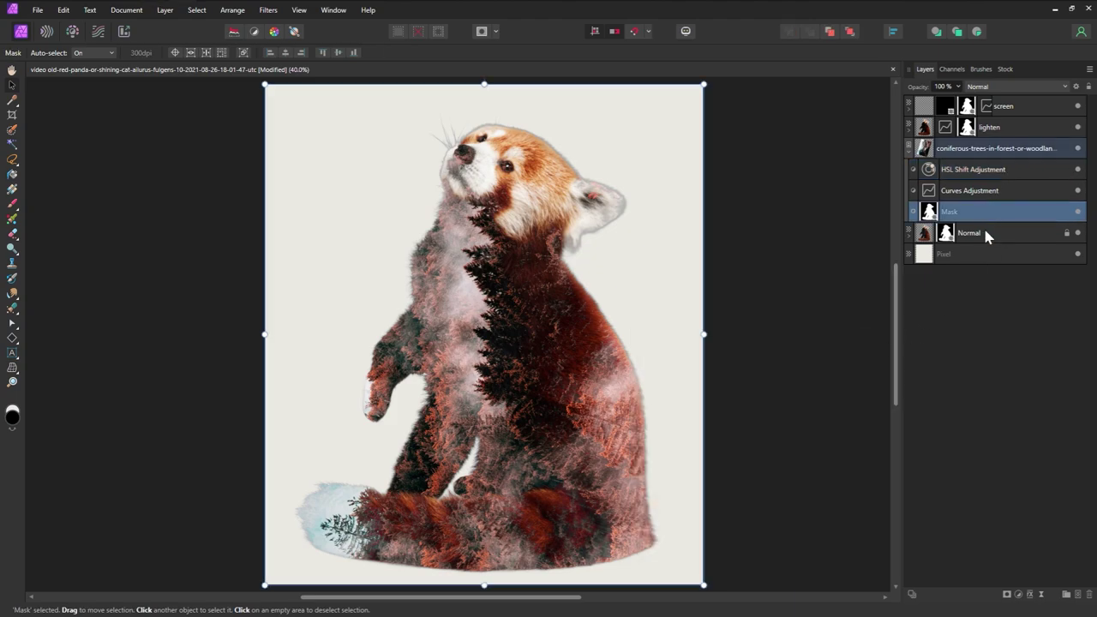
pyautogui.click(1006, 594)
pyautogui.click(946, 522)
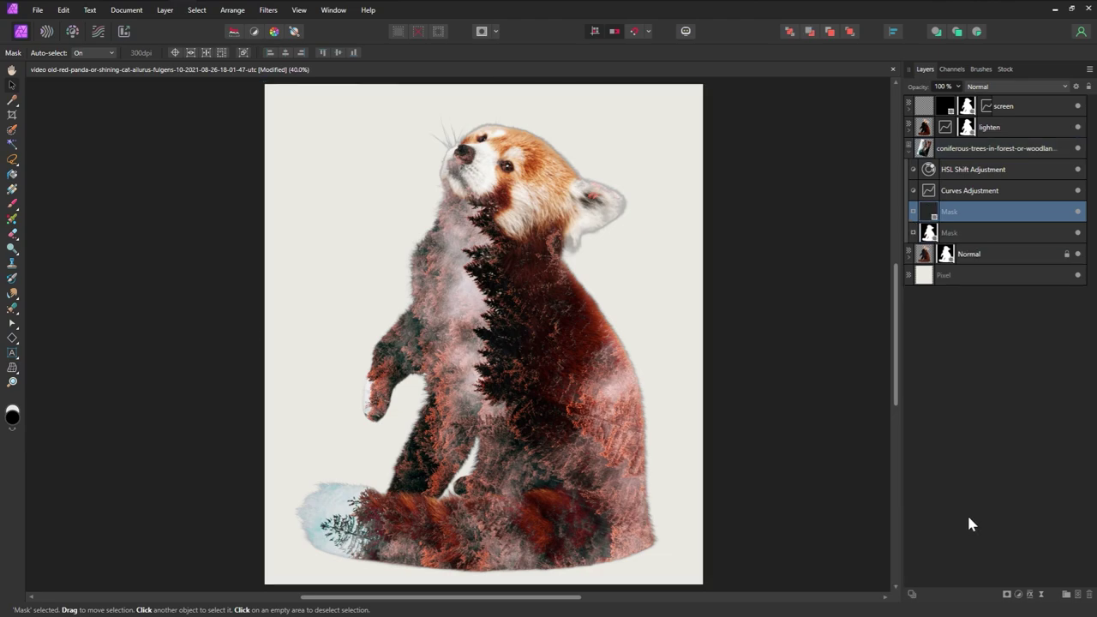
# Create a white mask for the lighten layer and nest it between the Curves adjustment and the silhouette mask.
pyautogui.click(907, 130)
pyautogui.click(972, 171)
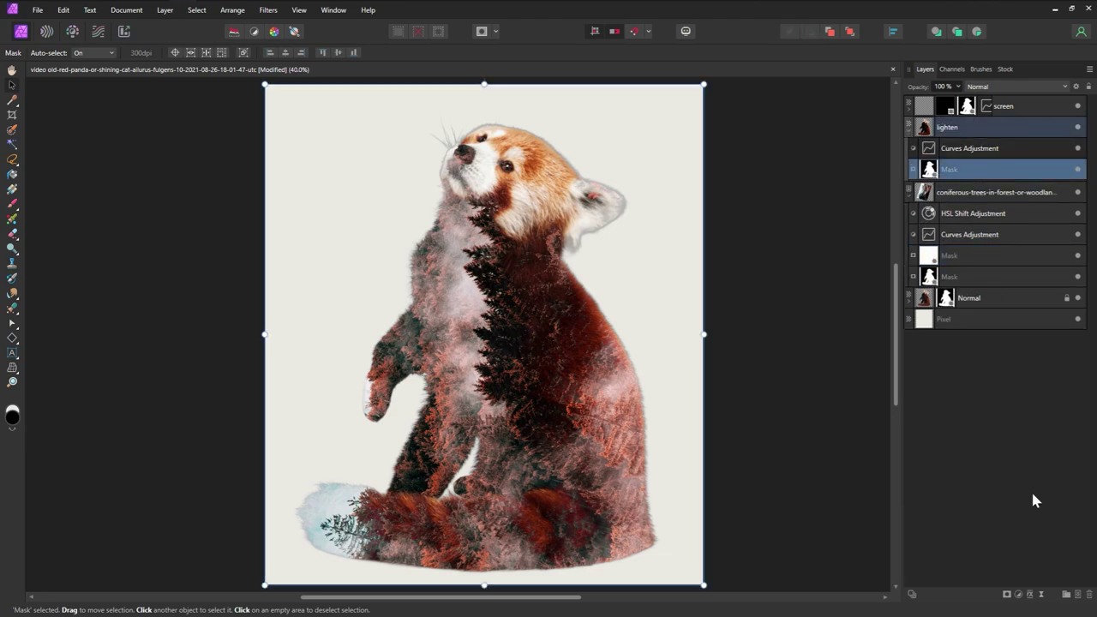
pyautogui.click(1007, 601)
pyautogui.click(946, 516)
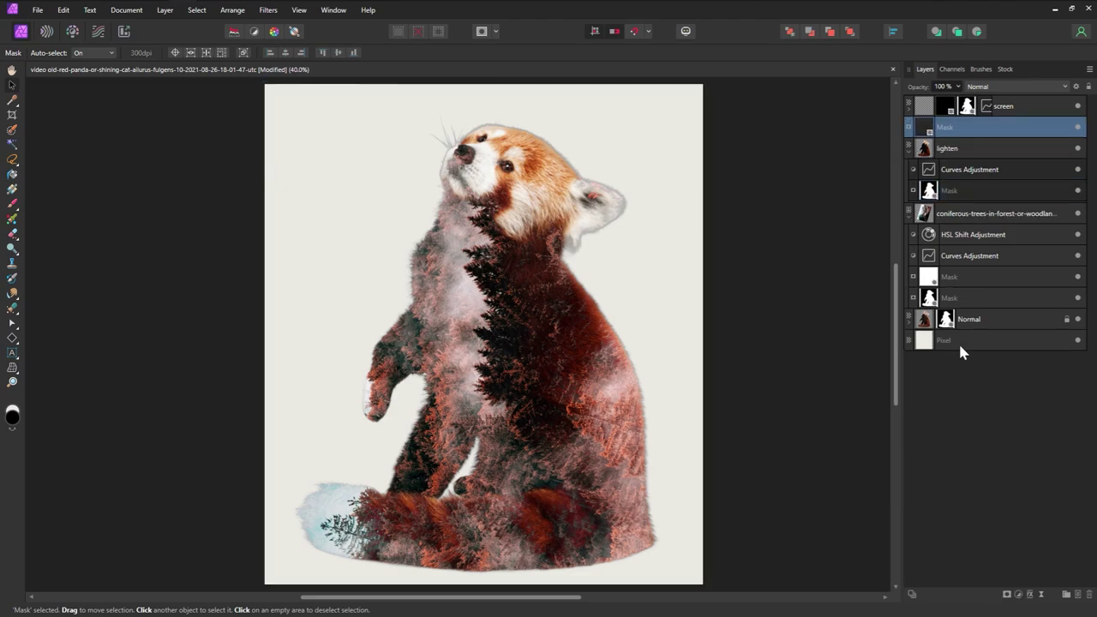
pyautogui.moveTo(926, 127); pyautogui.dragTo(937, 173)
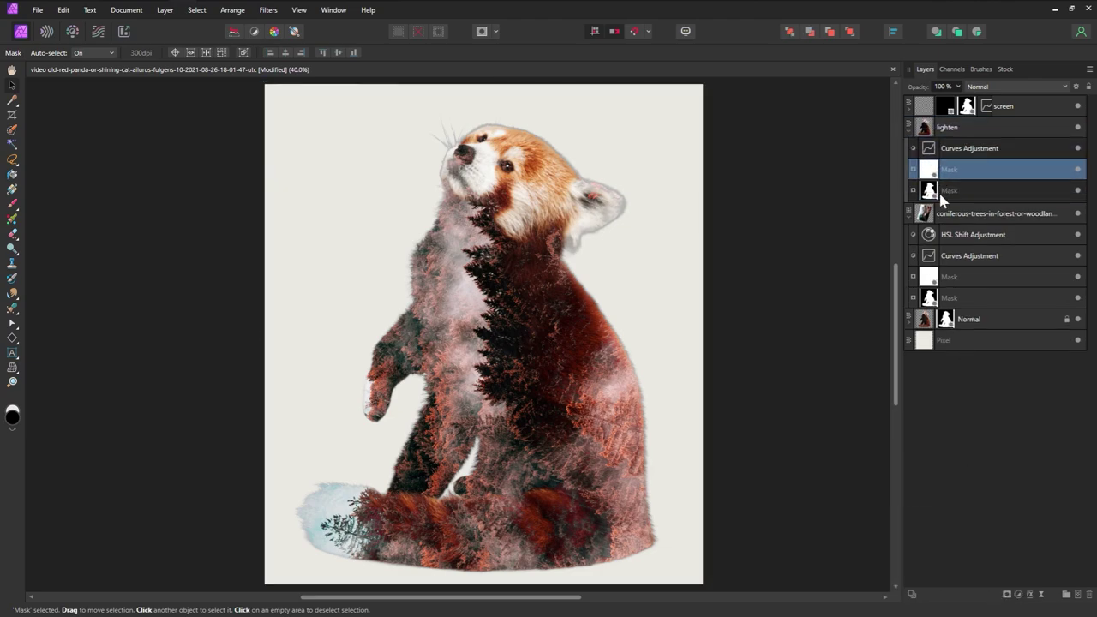
# Add a white mask inside the Normal layer, above its silhouette mask.
pyautogui.click(910, 324)
pyautogui.click(957, 340)
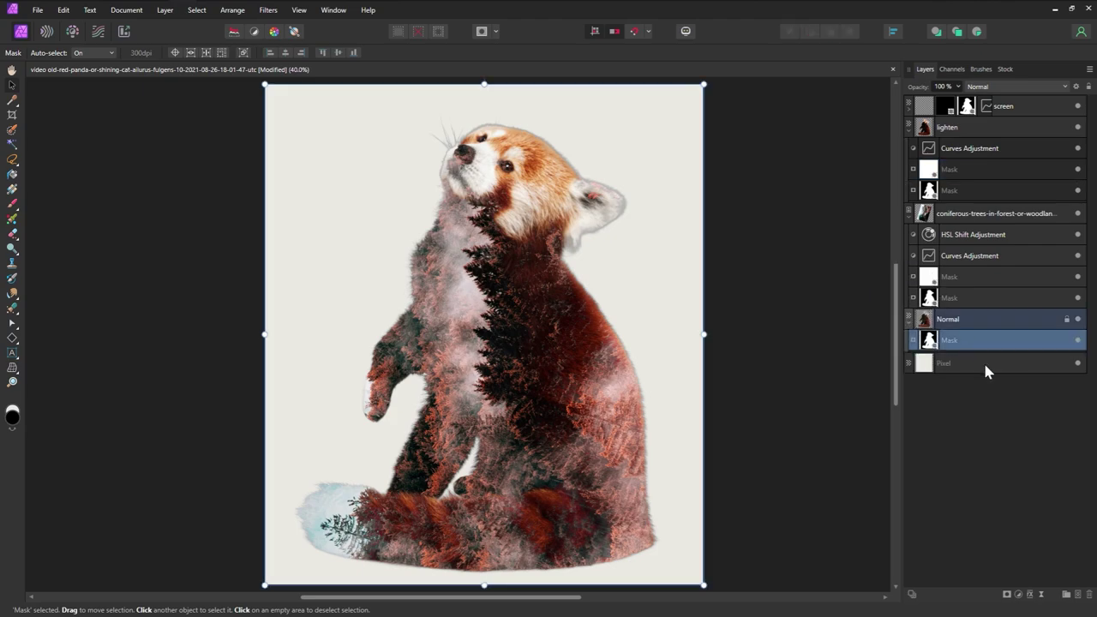
pyautogui.click(1006, 595)
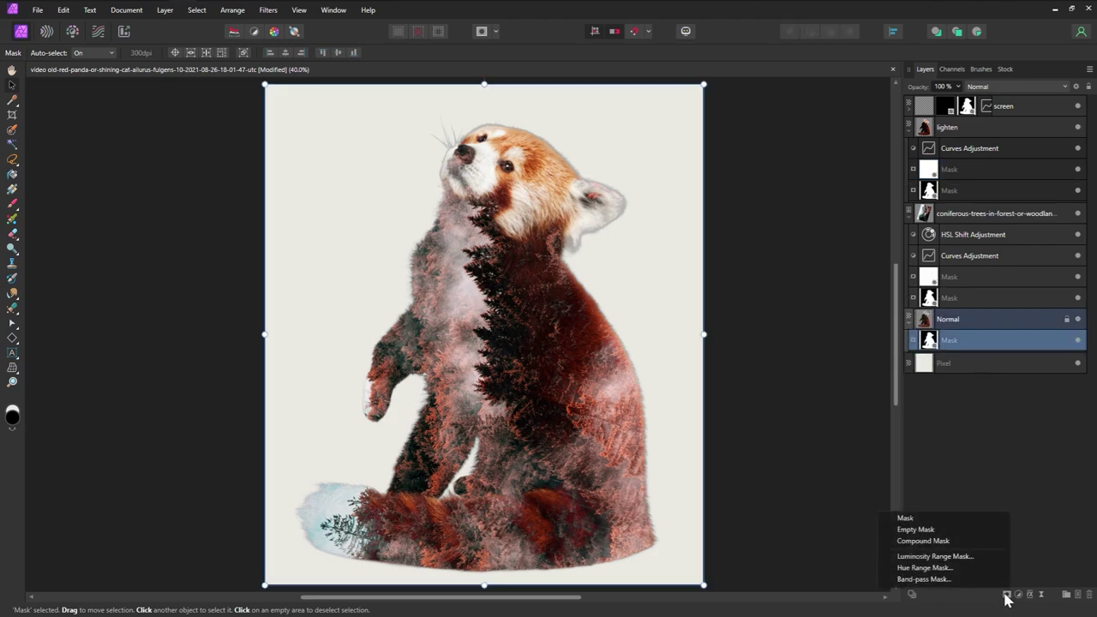
pyautogui.click(945, 523)
pyautogui.moveTo(928, 330)
pyautogui.mouseDown()
pyautogui.moveTo(934, 367)
pyautogui.moveTo(933, 339)
pyautogui.mouseUp()
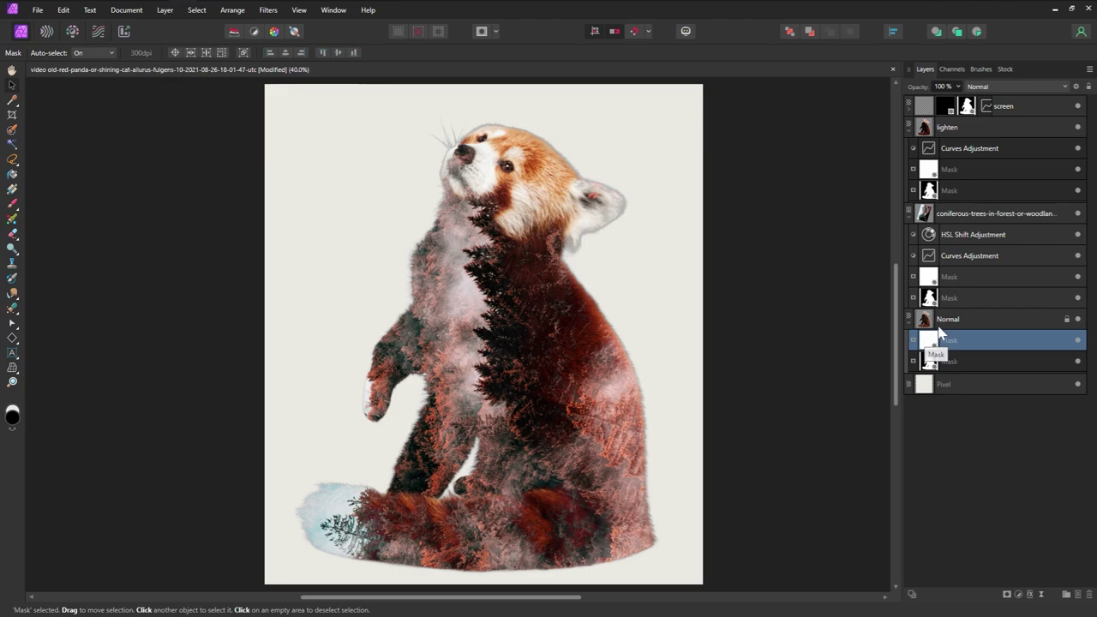
# Paint black with a soft 512 px brush on the forest image's upper mask to clear the forest from the panda's face.
pyautogui.click(933, 277)
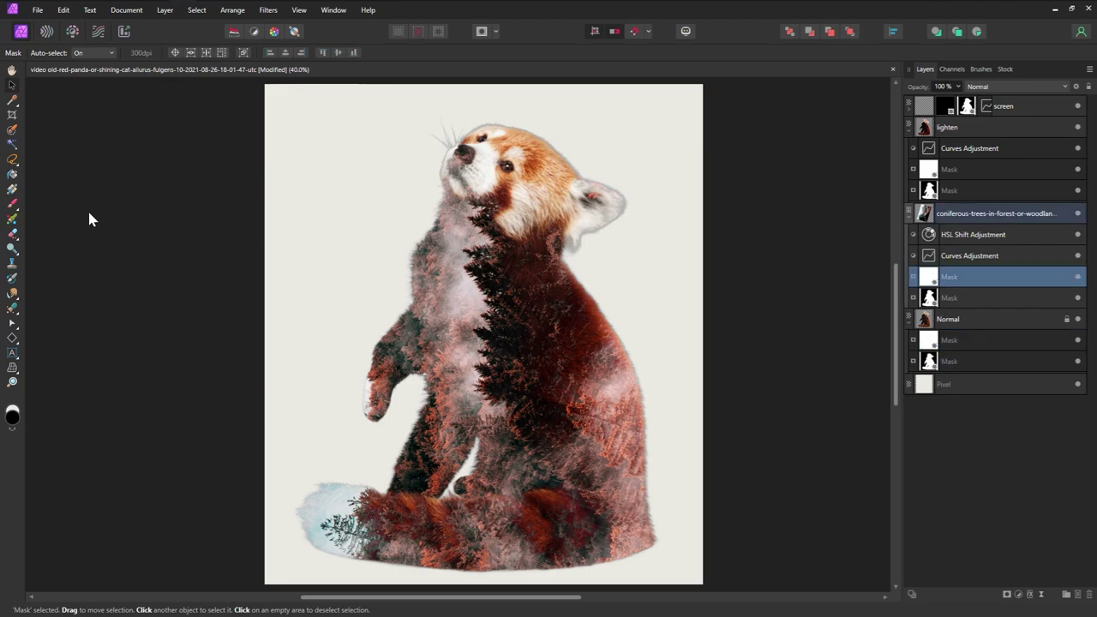
pyautogui.click(12, 205)
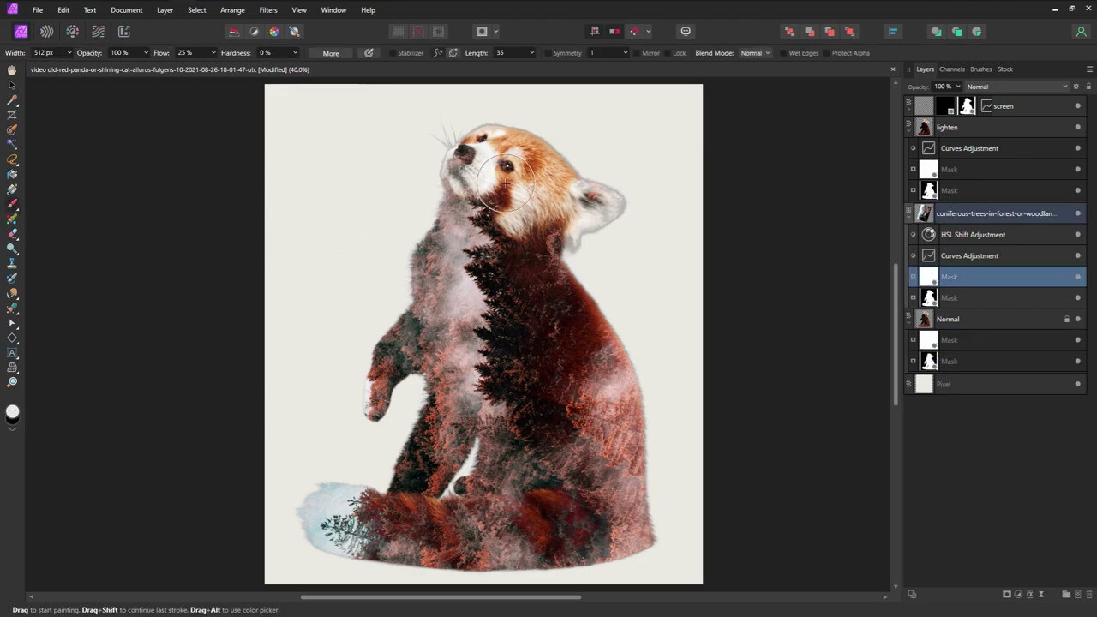
pyautogui.press('x')
pyautogui.moveTo(511, 176)
pyautogui.mouseDown()
pyautogui.moveTo(485, 160)
pyautogui.moveTo(471, 169)
pyautogui.moveTo(492, 174)
pyautogui.moveTo(456, 183)
pyautogui.moveTo(481, 163)
pyautogui.moveTo(494, 178)
pyautogui.moveTo(444, 161)
pyautogui.mouseUp()
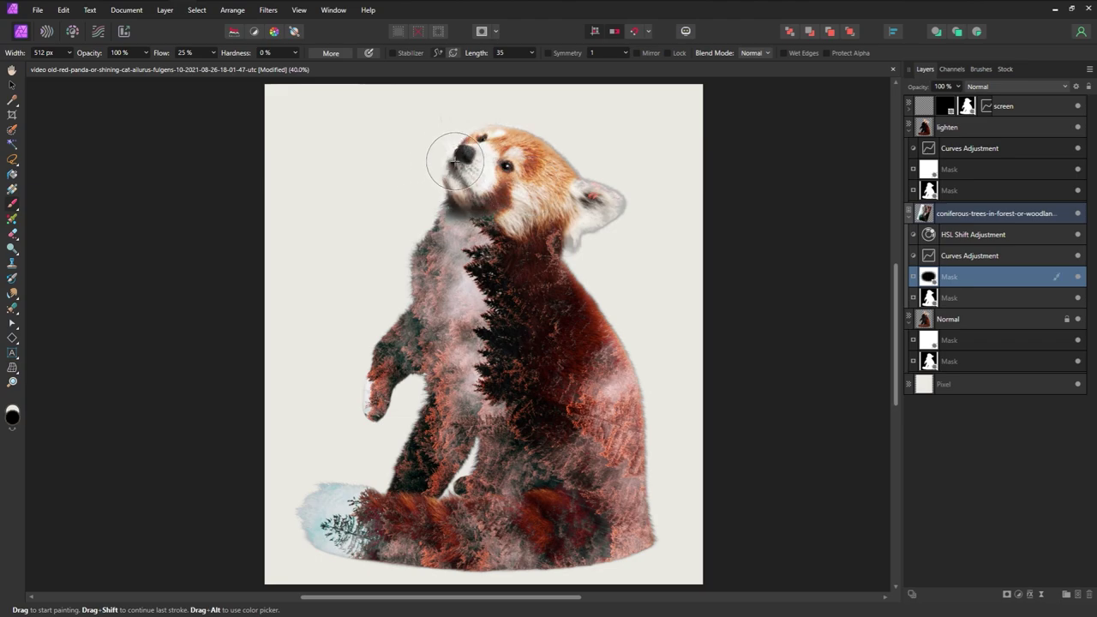
# Paint black on the forest image's upper mask with a roughly 560 px brush to reveal the raised front paw.
pyautogui.press(']')
pyautogui.press(']')
pyautogui.press(']')
pyautogui.press('[')
pyautogui.press('[')
pyautogui.press('[')
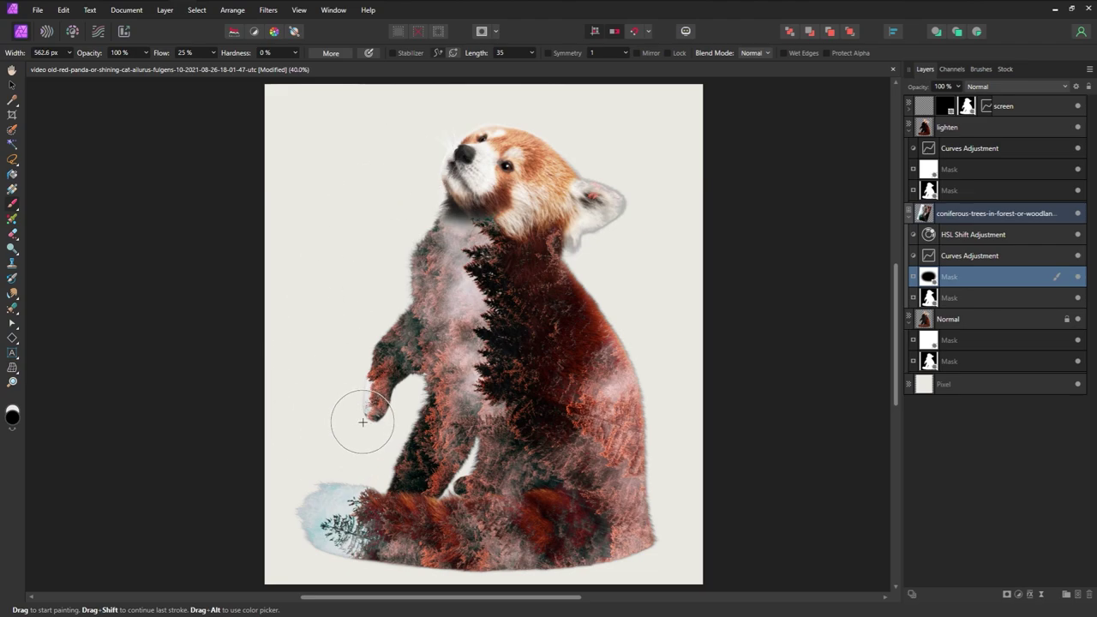
pyautogui.moveTo(374, 404); pyautogui.dragTo(375, 419)
# Reveal the dark foot above the tail by painting black on the forest mask with a brush of about 153 px.
pyautogui.press('[')
pyautogui.press('[')
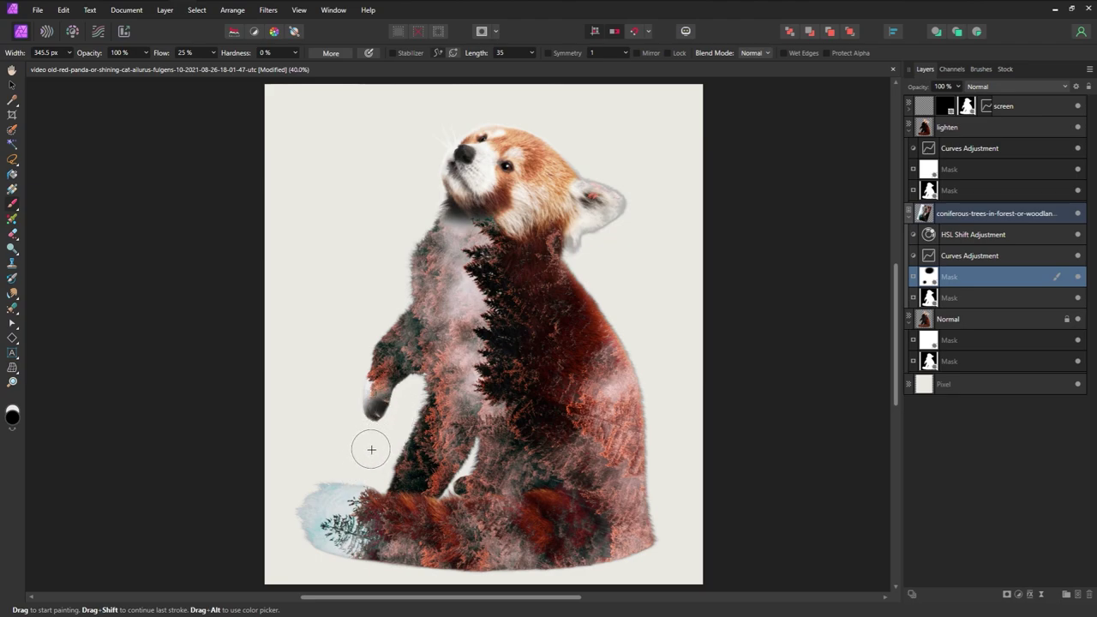
pyautogui.press('[')
pyautogui.press('[')
pyautogui.press('[')
pyautogui.press('[')
pyautogui.press('[')
pyautogui.moveTo(485, 488)
pyautogui.mouseDown()
pyautogui.moveTo(487, 527)
pyautogui.moveTo(466, 500)
pyautogui.mouseUp()
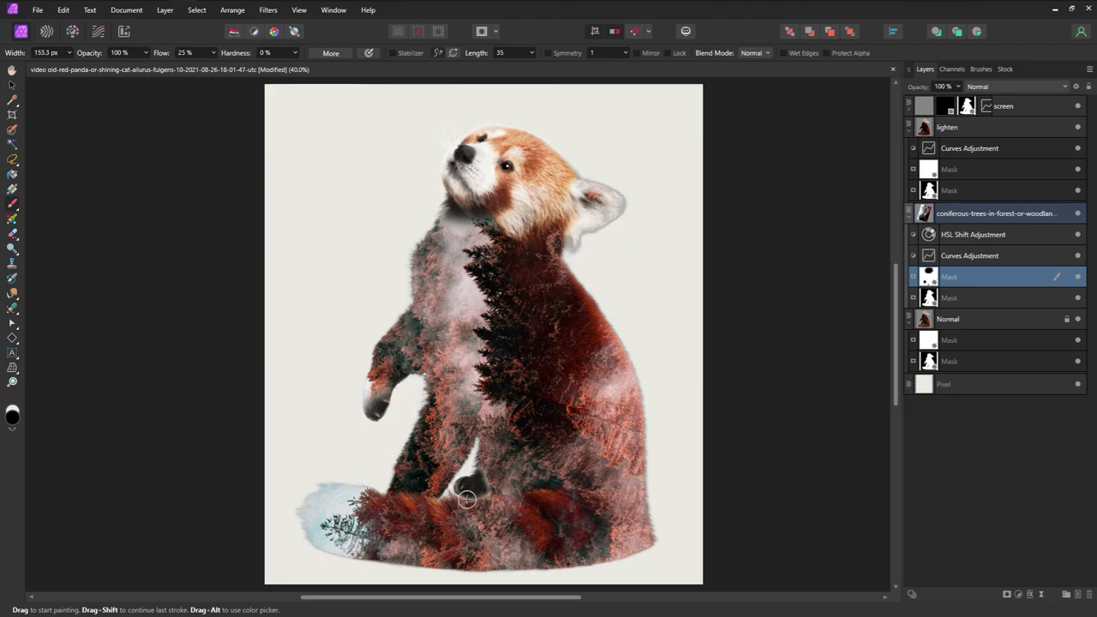
# Move the forest image's two masks above its HSL Shift and Curves adjustments.
pyautogui.moveTo(946, 283)
pyautogui.mouseDown()
pyautogui.moveTo(931, 224)
pyautogui.moveTo(931, 245)
pyautogui.mouseUp()
pyautogui.hotkey('ctrl', '0')
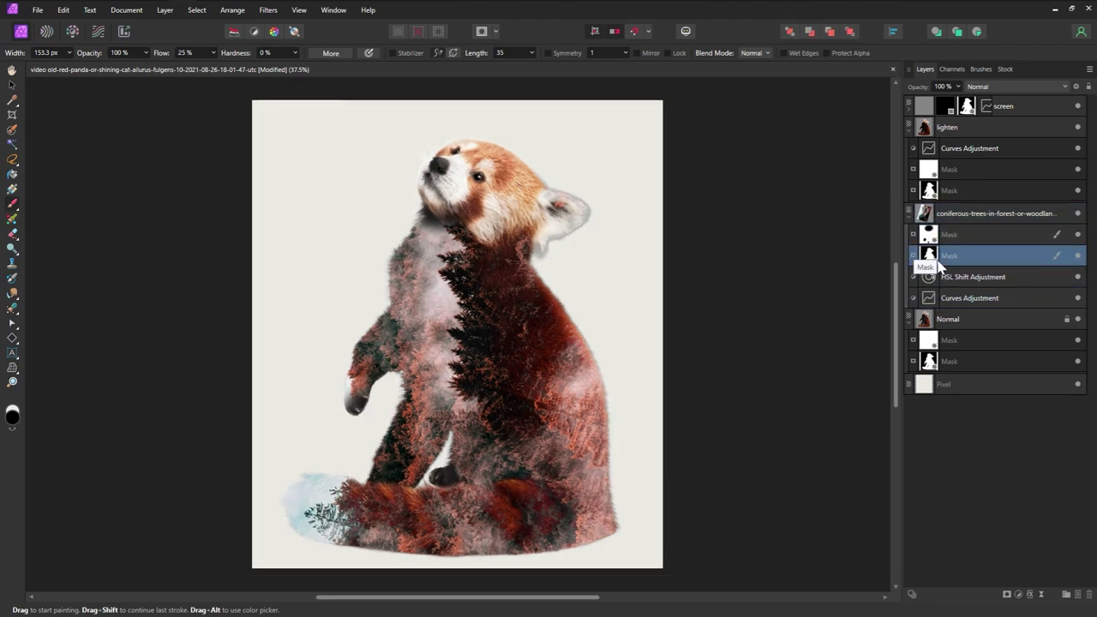
# Fade the forest below the panda's chin by painting black on the upper forest mask with a brush of about 713 px.
pyautogui.click(934, 236)
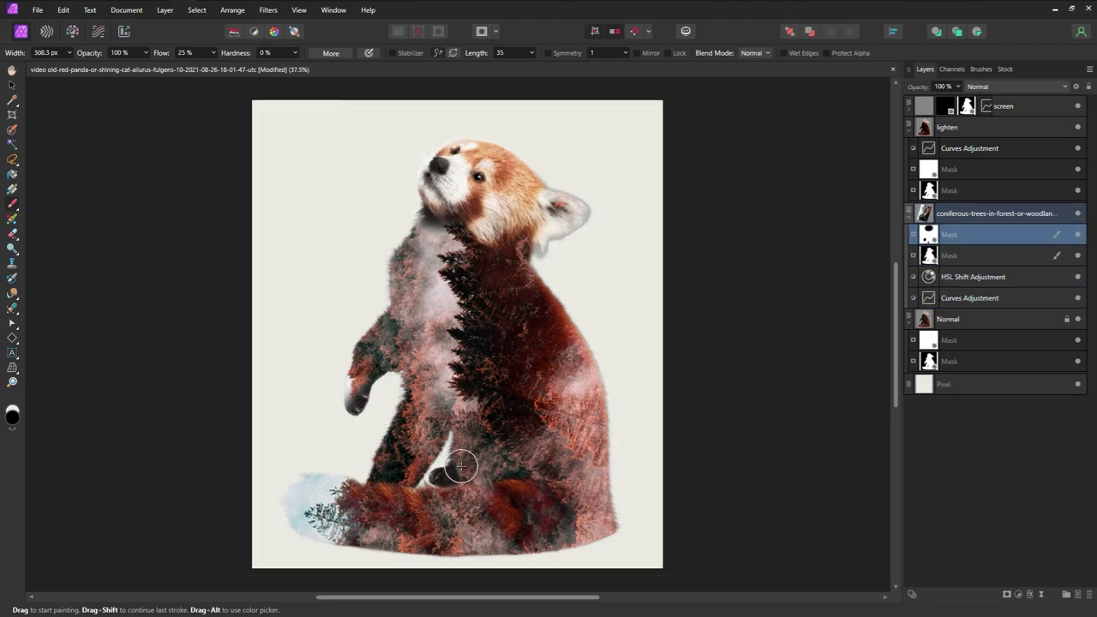
pyautogui.press(']')
pyautogui.press(']')
pyautogui.press(']')
pyautogui.press(']')
pyautogui.press(']')
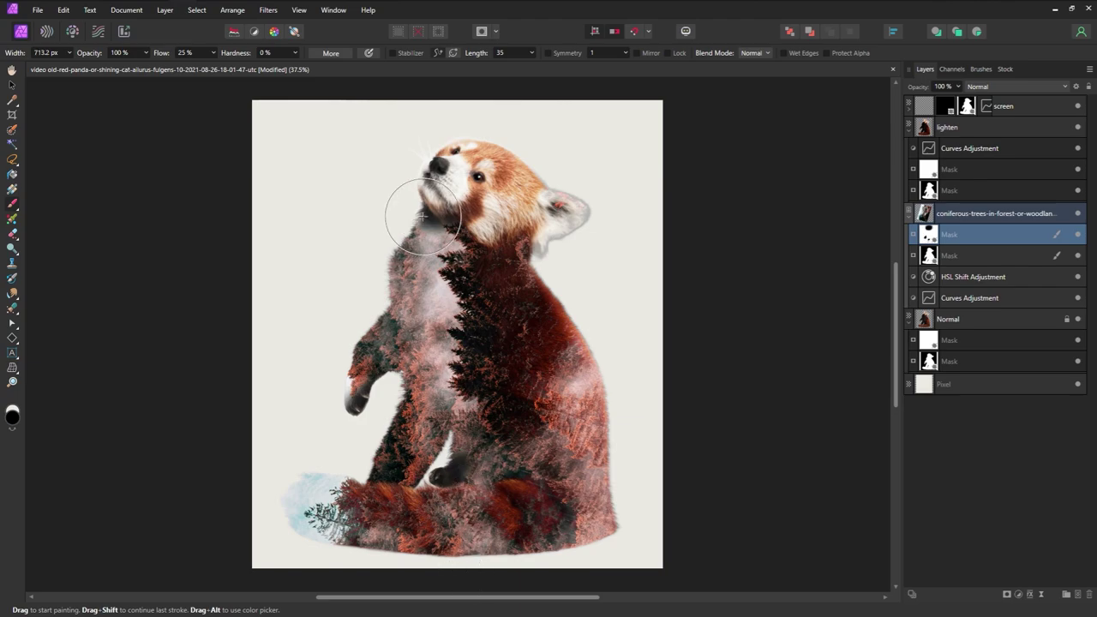
pyautogui.moveTo(423, 216); pyautogui.dragTo(419, 227)
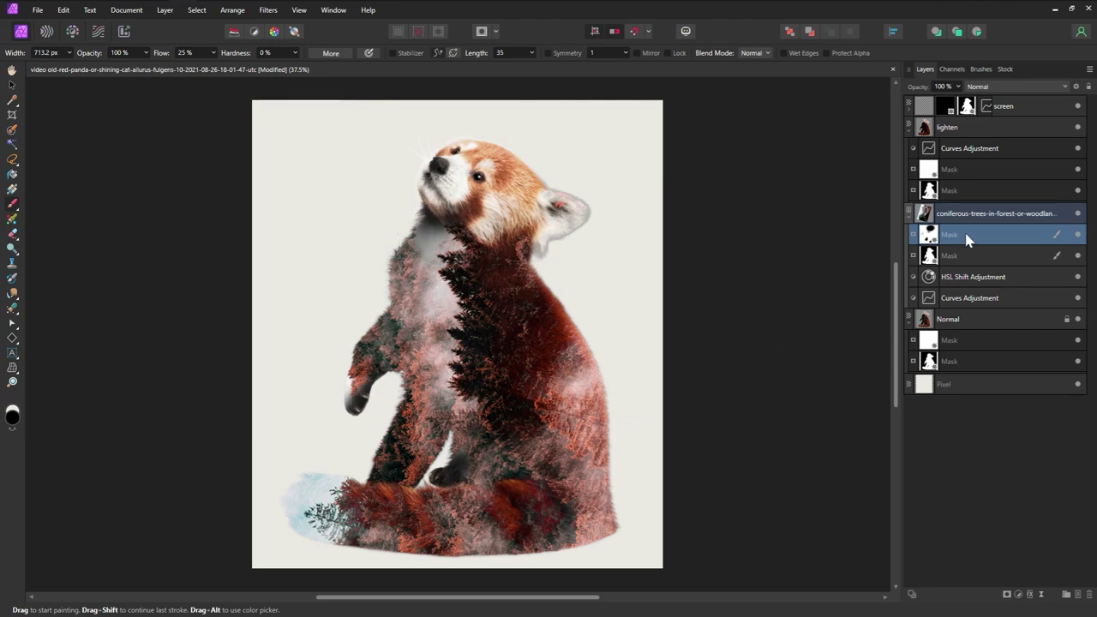
# Paint black on the Normal layer's upper mask with a small brush to hide parts of the original panda.
pyautogui.click(925, 342)
pyautogui.press('[')
pyautogui.press('[')
pyautogui.press('[')
pyautogui.press('[')
pyautogui.press('[')
pyautogui.press('[')
pyautogui.press('[')
pyautogui.press('[')
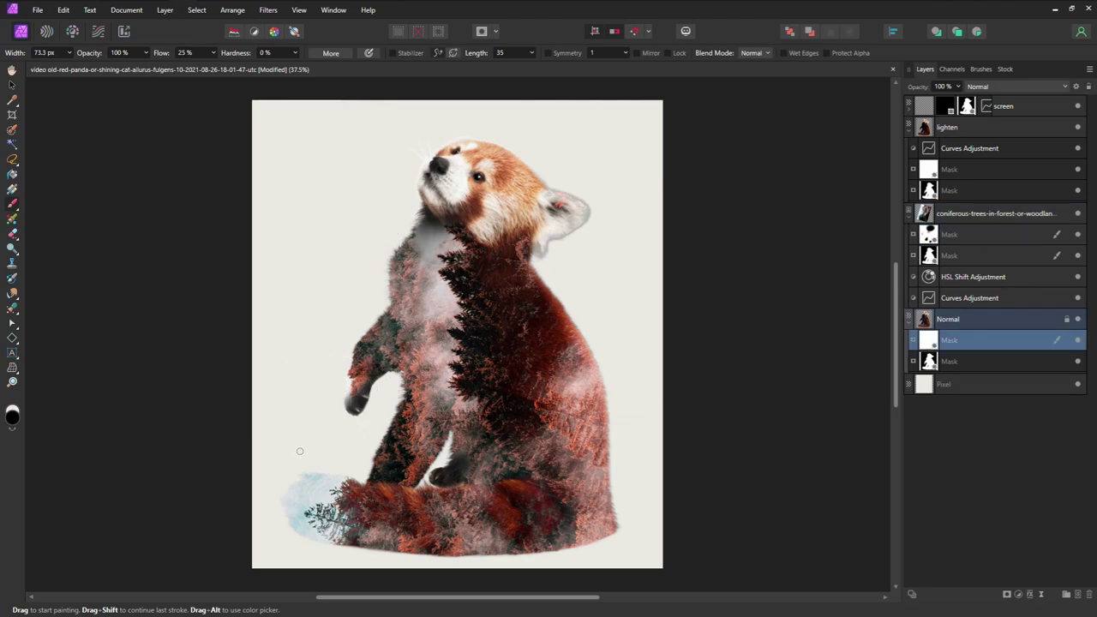
# Paint black on the forest image's upper mask over the ear and the back of the neck, enlarging the brush to about 544 px.
pyautogui.click(908, 234)
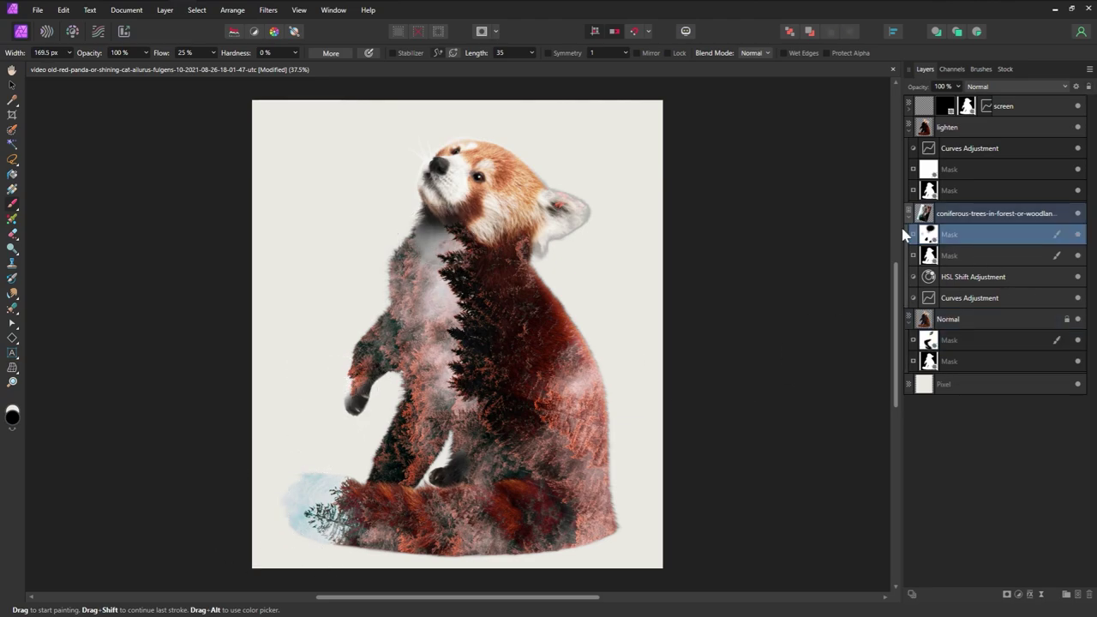
pyautogui.press(']')
pyautogui.press(']')
pyautogui.moveTo(588, 204); pyautogui.dragTo(558, 247)
pyautogui.press(']')
pyautogui.press(']')
pyautogui.press(']')
pyautogui.press(']')
pyautogui.click(509, 249)
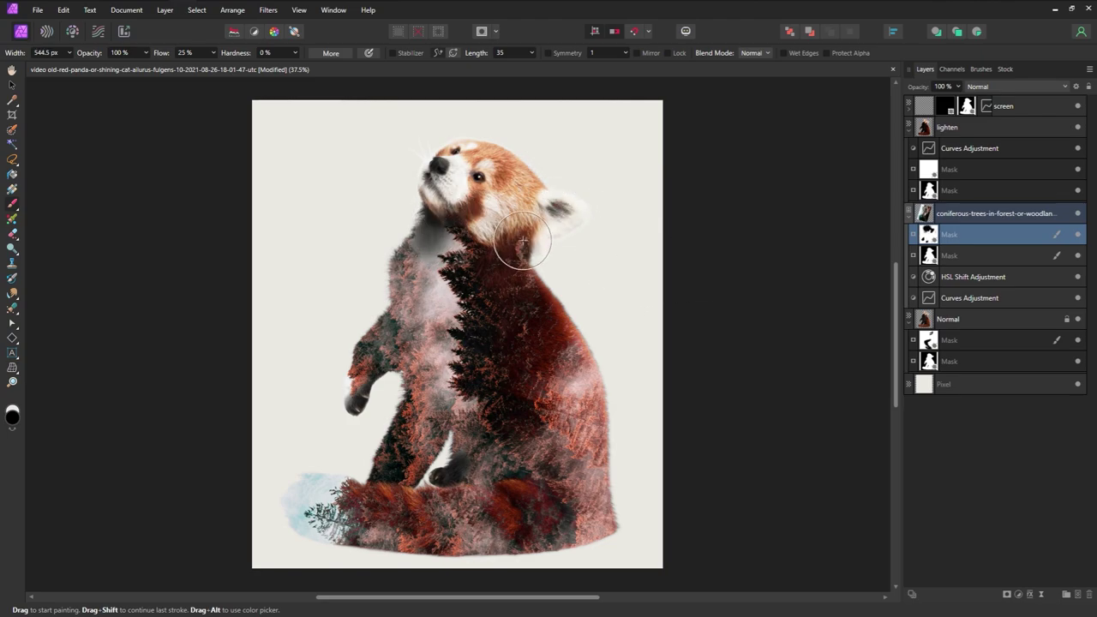
# Paint black on the lighten layer's upper mask over the panda's muzzle, head and upper back.
pyautogui.click(994, 168)
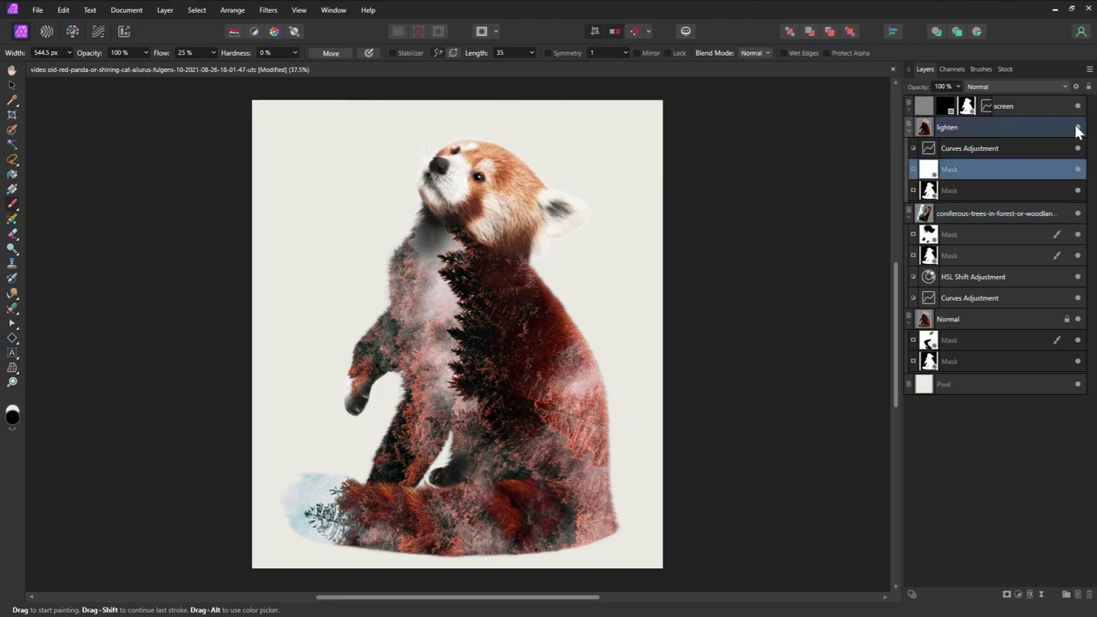
pyautogui.click(451, 177)
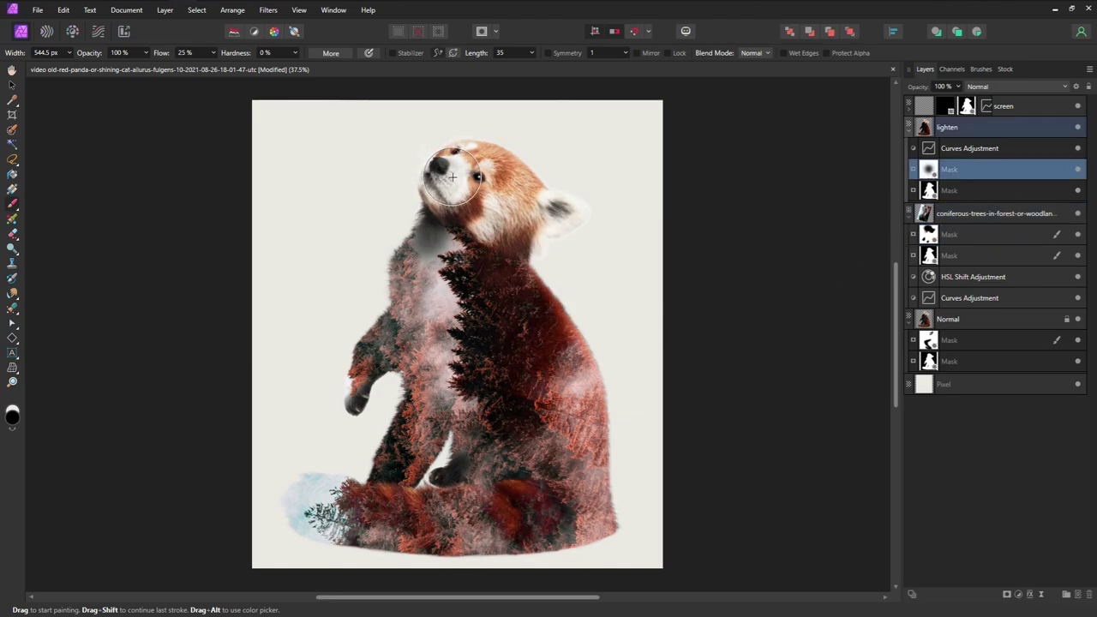
pyautogui.press('[')
pyautogui.press('[')
pyautogui.press('[')
pyautogui.press('[')
pyautogui.moveTo(546, 286)
pyautogui.mouseDown()
pyautogui.moveTo(545, 216)
pyautogui.moveTo(480, 221)
pyautogui.moveTo(452, 178)
pyautogui.mouseUp()
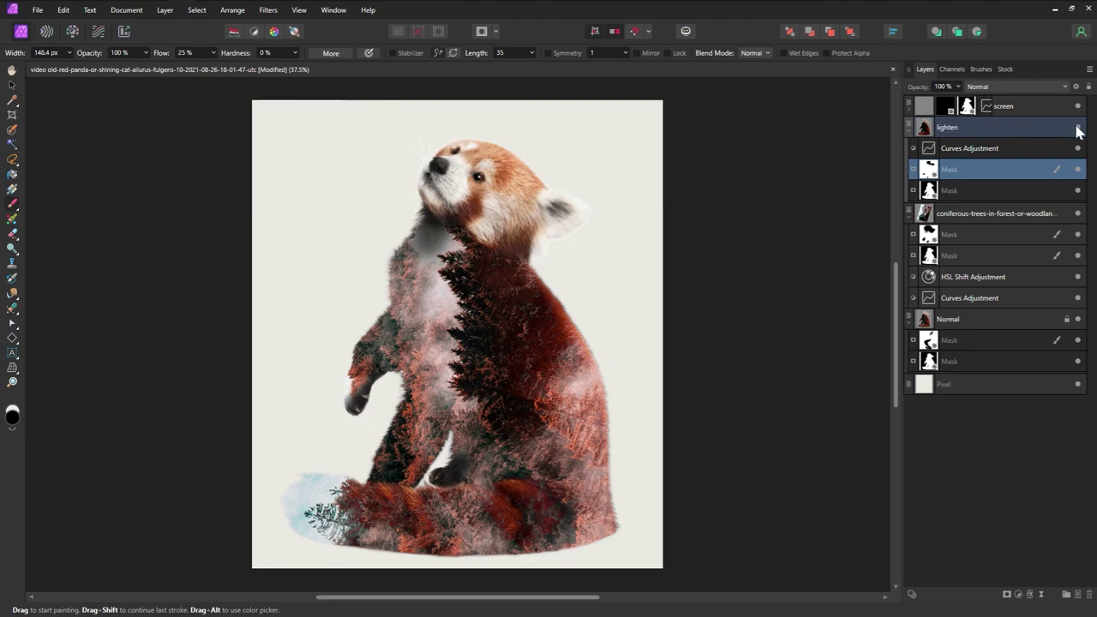
# Paint black strokes on the forest image's upper mask along the tail to bring back its natural striped fur.
pyautogui.click(1028, 234)
pyautogui.moveTo(512, 502); pyautogui.dragTo(505, 580)
pyautogui.moveTo(414, 497); pyautogui.dragTo(426, 542)
pyautogui.moveTo(387, 502); pyautogui.dragTo(402, 557)
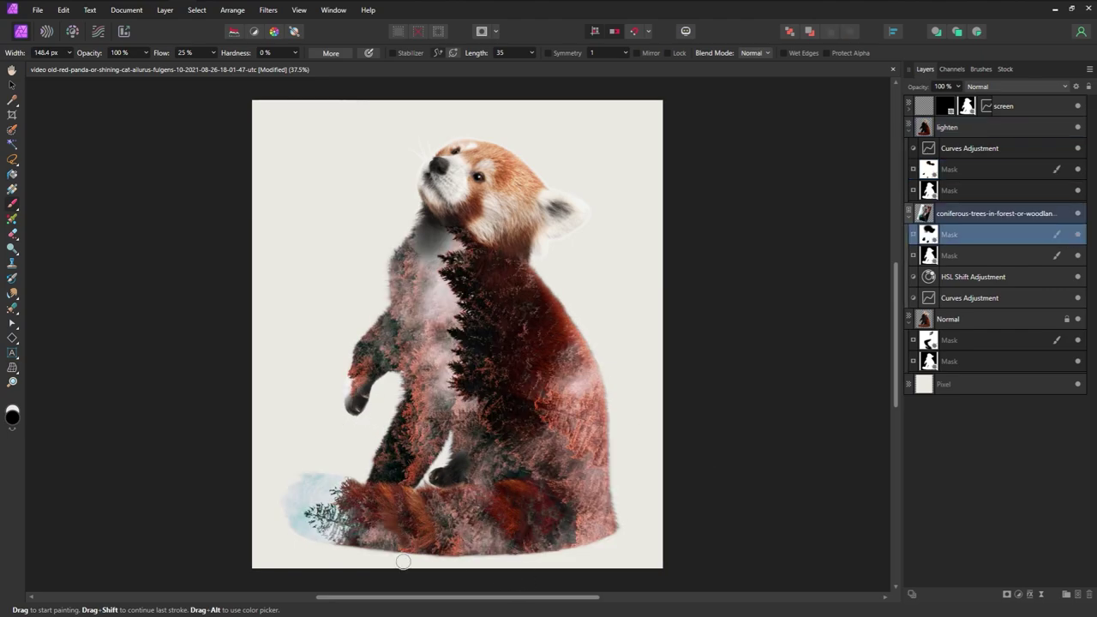
pyautogui.moveTo(475, 503); pyautogui.dragTo(466, 525)
pyautogui.press(']')
pyautogui.press(']')
pyautogui.press(']')
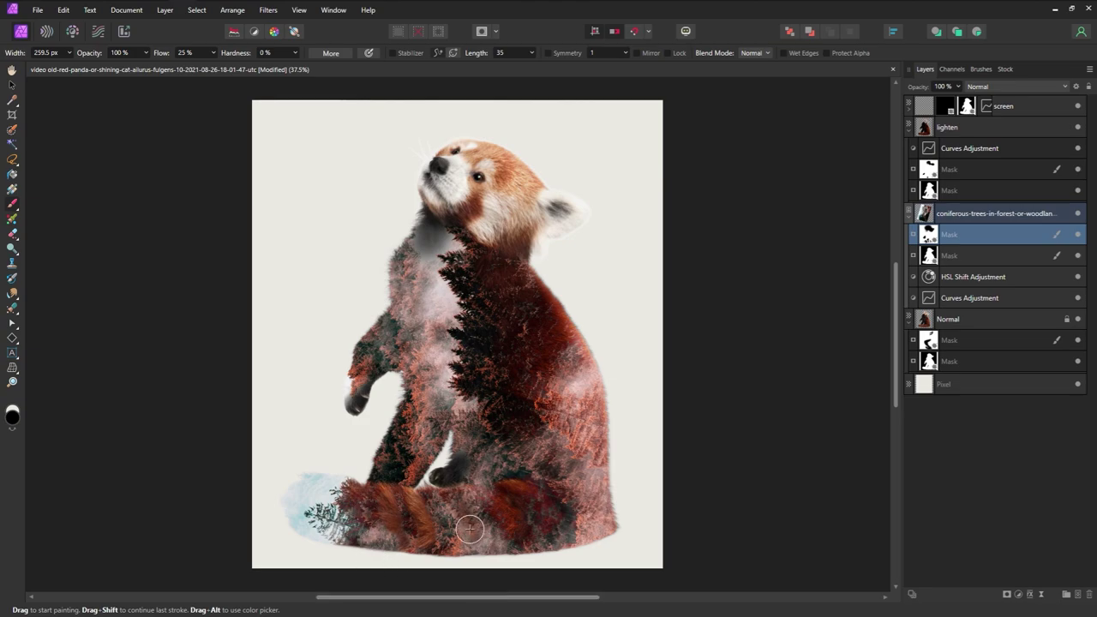
pyautogui.press('[')
pyautogui.press('[')
pyautogui.moveTo(454, 503)
pyautogui.mouseDown()
pyautogui.moveTo(360, 605)
pyautogui.moveTo(481, 510)
pyautogui.mouseUp()
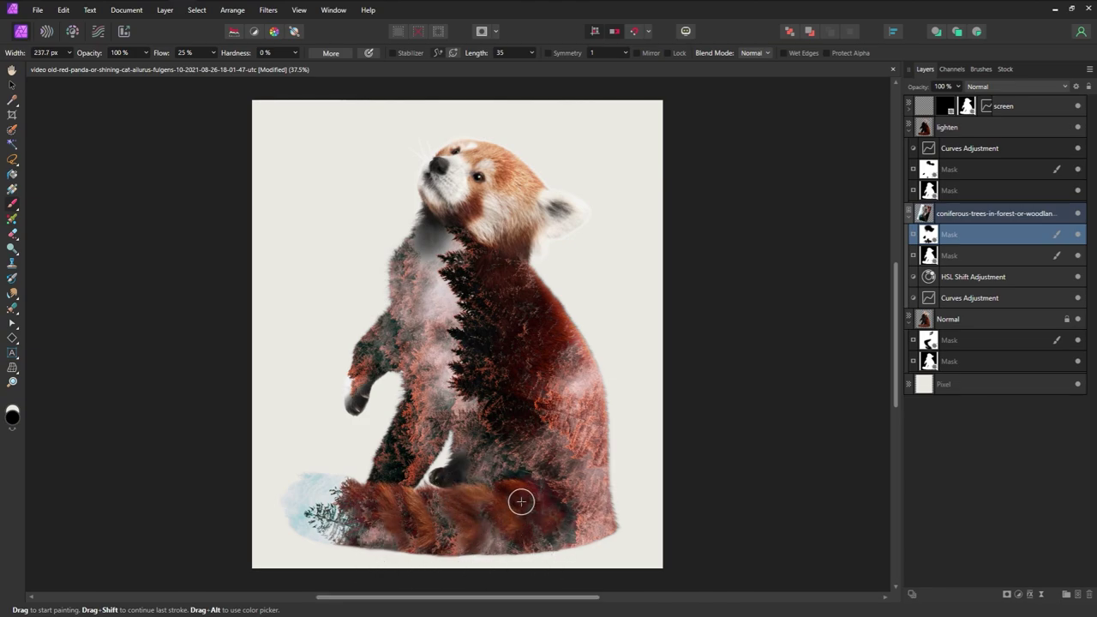
# Paint black on the forest mask over the inner leg, and over the upper chest with a much larger brush.
pyautogui.press(']')
pyautogui.press(']')
pyautogui.moveTo(450, 463); pyautogui.dragTo(470, 432)
pyautogui.press(']')
pyautogui.press(']')
pyautogui.press(']')
pyautogui.moveTo(433, 249)
pyautogui.mouseDown()
pyautogui.moveTo(426, 261)
pyautogui.moveTo(424, 236)
pyautogui.mouseUp()
# Paint white on the forest mask over the chest with the large brush to restore the forest texture.
pyautogui.press('x')
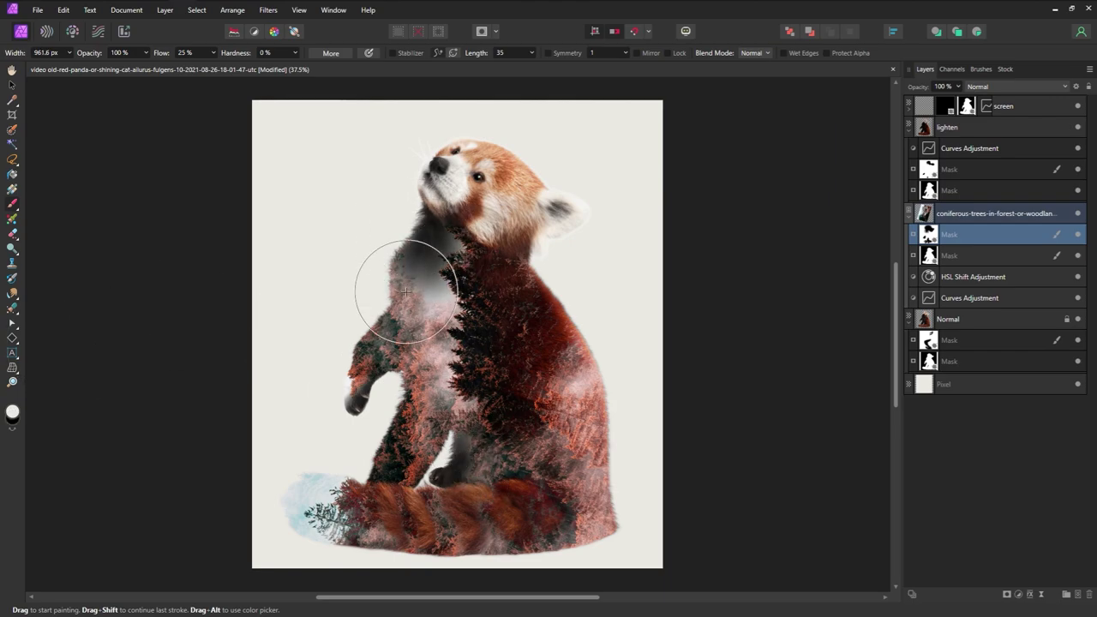
pyautogui.moveTo(406, 294); pyautogui.dragTo(441, 232)
pyautogui.press('[')
pyautogui.press('[')
pyautogui.press('[')
pyautogui.press('[')
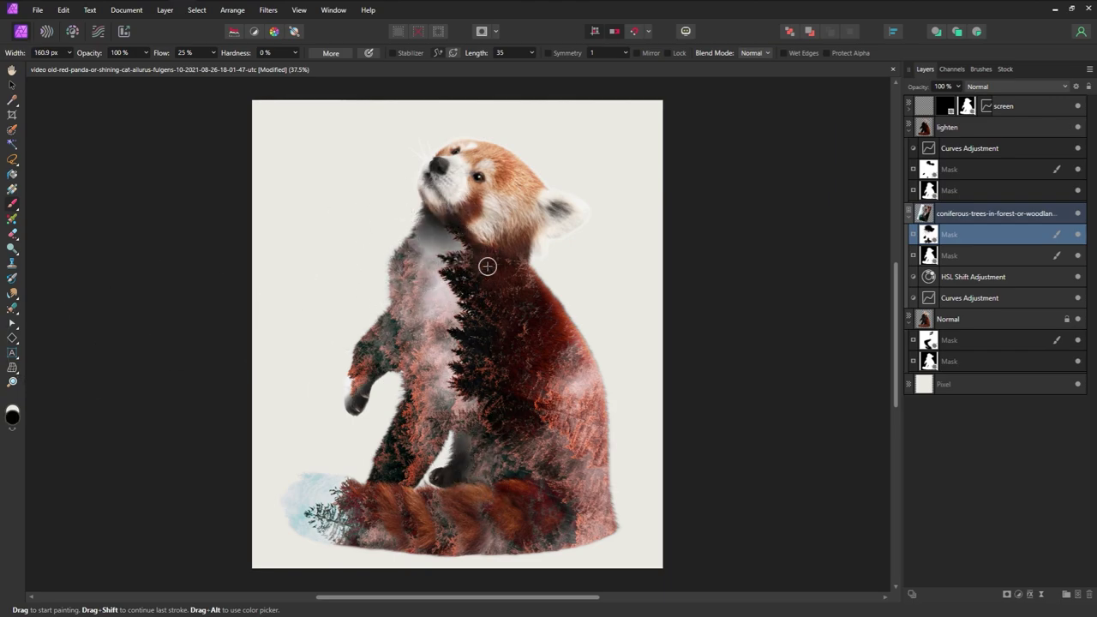
pyautogui.press(']')
pyautogui.press(']')
pyautogui.press(']')
pyautogui.press('[')
# Compare the image with and without the lighten layer, and move that layer's Curves adjustment below its two masks.
pyautogui.click(1077, 128)
pyautogui.click(1078, 128)
pyautogui.click(927, 169)
pyautogui.moveTo(923, 147); pyautogui.dragTo(936, 208)
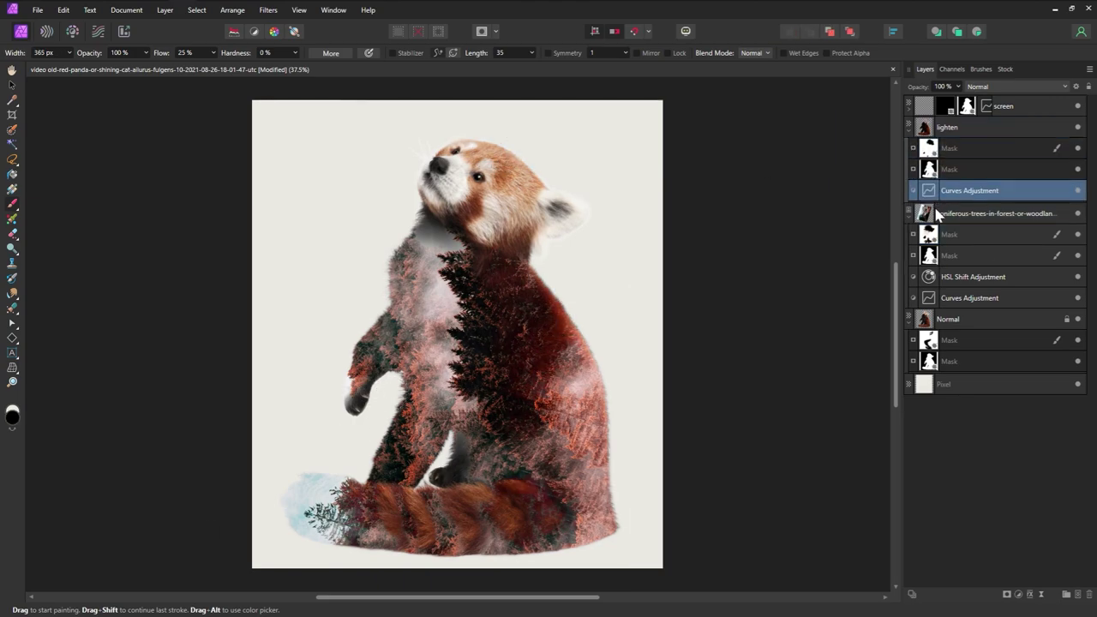
# Reshape the lighten layer's Curves into an S-curve with a shadow point and a highlight point at X 0.778, Y 0.888.
pyautogui.click(929, 153)
pyautogui.click(1077, 126)
pyautogui.click(1077, 126)
pyautogui.doubleClick(928, 190)
pyautogui.click(703, 476)
pyautogui.moveTo(821, 346); pyautogui.dragTo(816, 343)
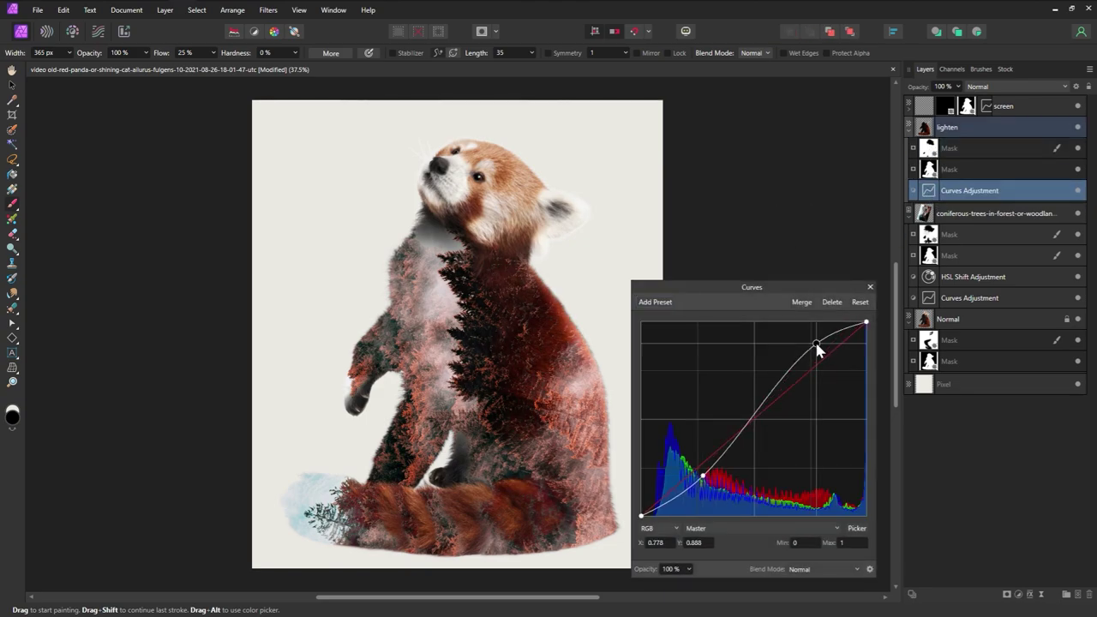
pyautogui.click(870, 286)
pyautogui.click(954, 214)
pyautogui.press('v')
pyautogui.moveTo(361, 397); pyautogui.dragTo(361, 420)
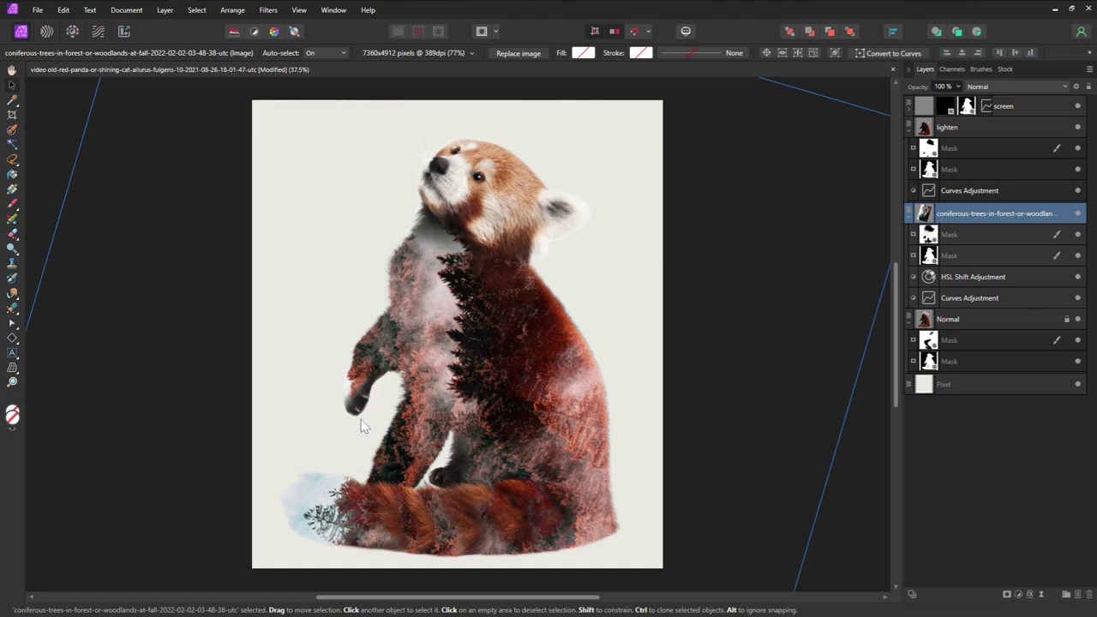
pyautogui.press('b')
pyautogui.click(929, 234)
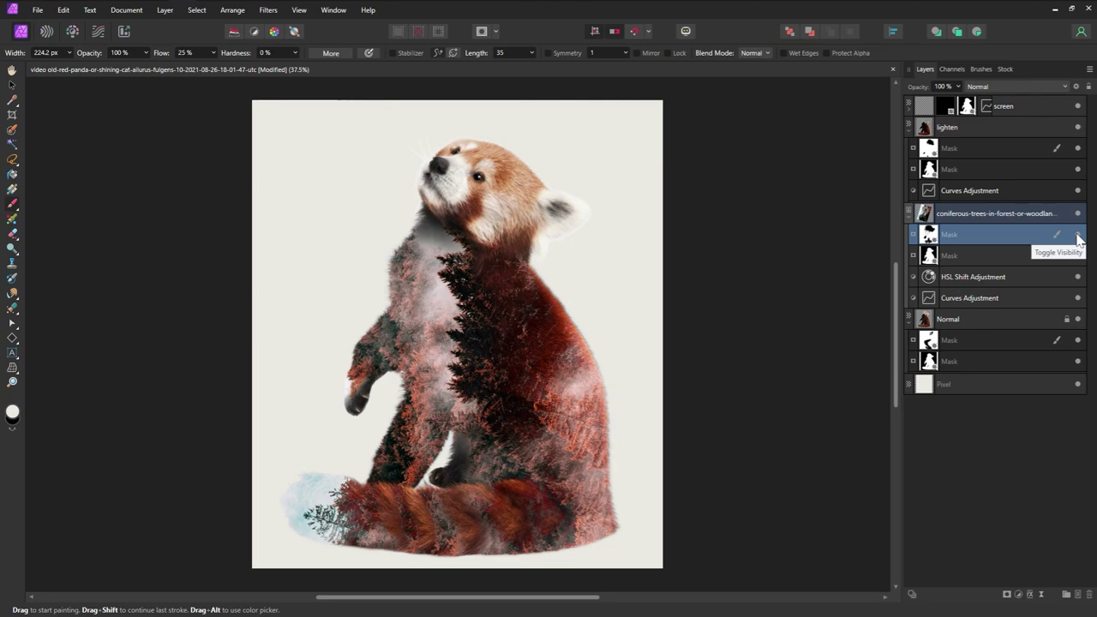
pyautogui.press('x')
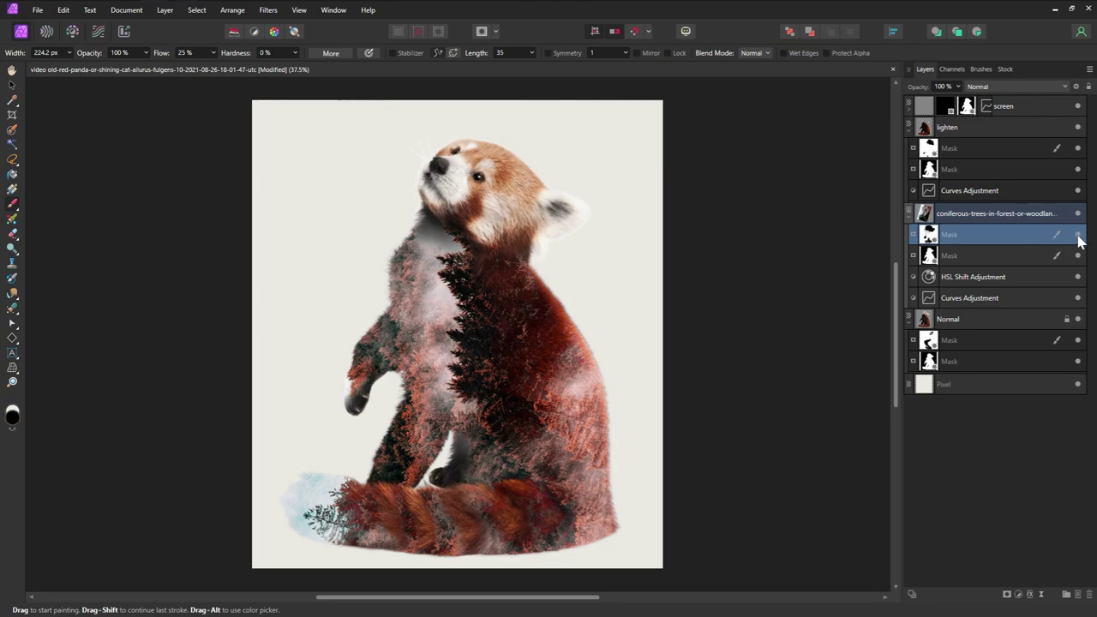
# Nest a duplicate of the forest image, without its masks and adjustments, inside the original forest layer below the Curves adjustment.
pyautogui.click(1016, 216)
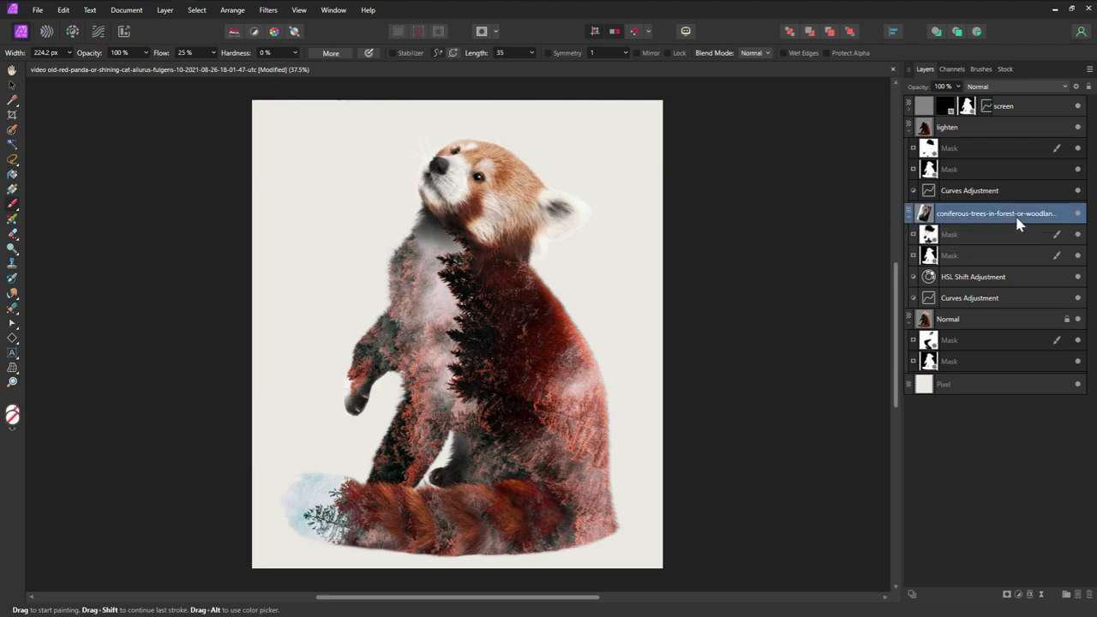
pyautogui.hotkey('ctrl', 'j')
pyautogui.click(908, 217)
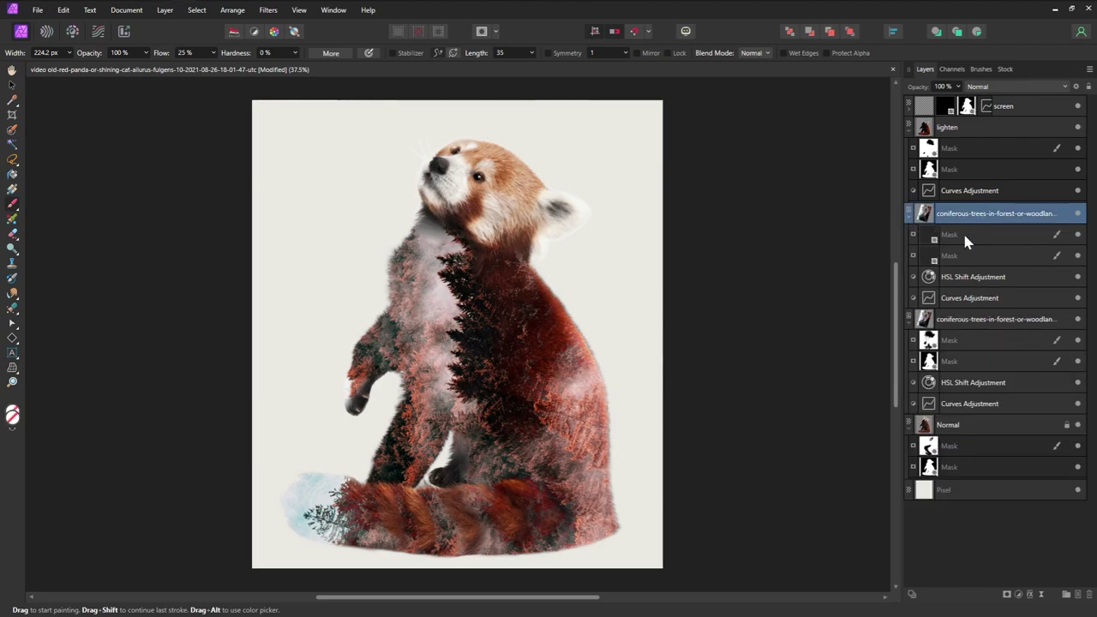
pyautogui.moveTo(963, 240); pyautogui.dragTo(943, 330)
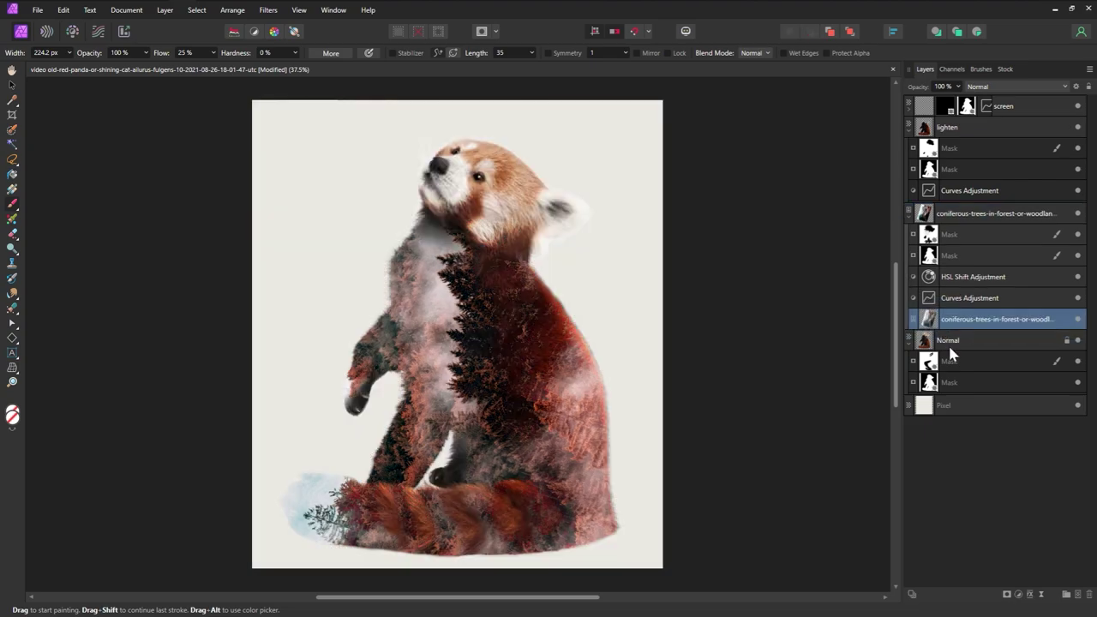
# Scale the nested forest copy to 58%, reposition it over the panda's body, and flip it horizontally.
pyautogui.click(12, 86)
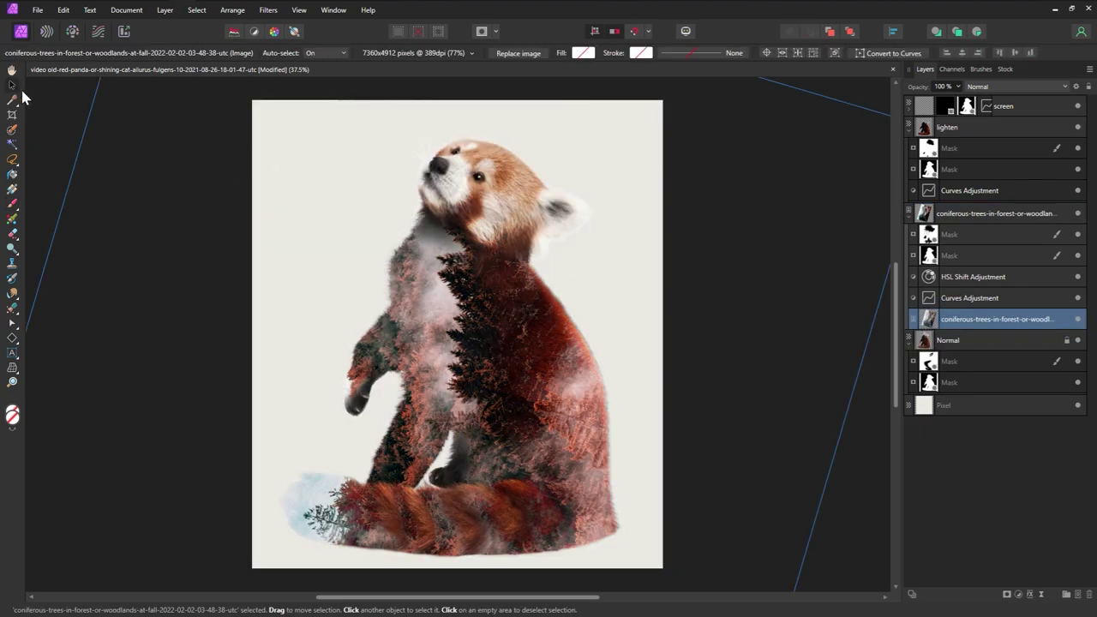
pyautogui.moveTo(330, 323); pyautogui.dragTo(494, 287)
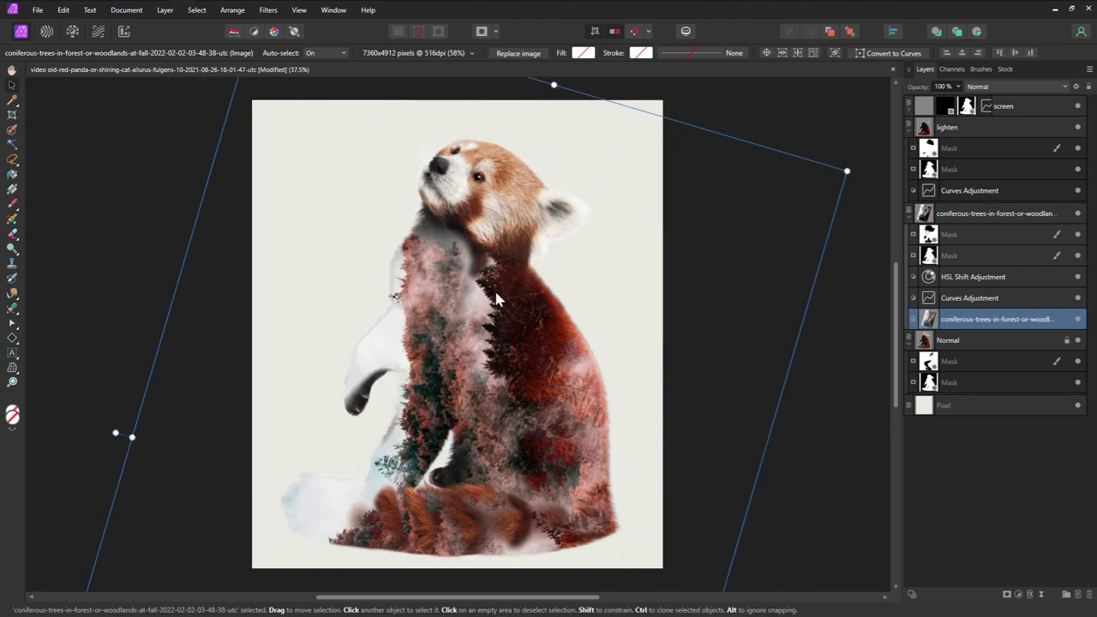
pyautogui.rightClick(485, 295)
pyautogui.moveTo(372, 420)
pyautogui.click(209, 445)
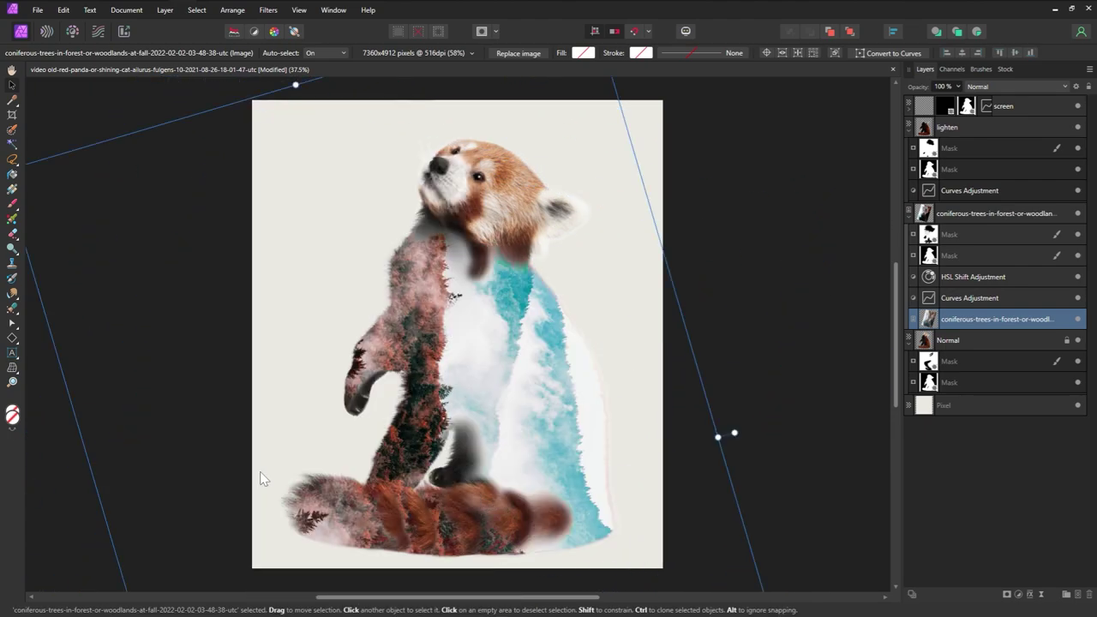
# Move the mirrored forest copy over the panda's body and rotate it counterclockwise so the treeline slopes along the back.
pyautogui.moveTo(531, 455); pyautogui.dragTo(599, 389)
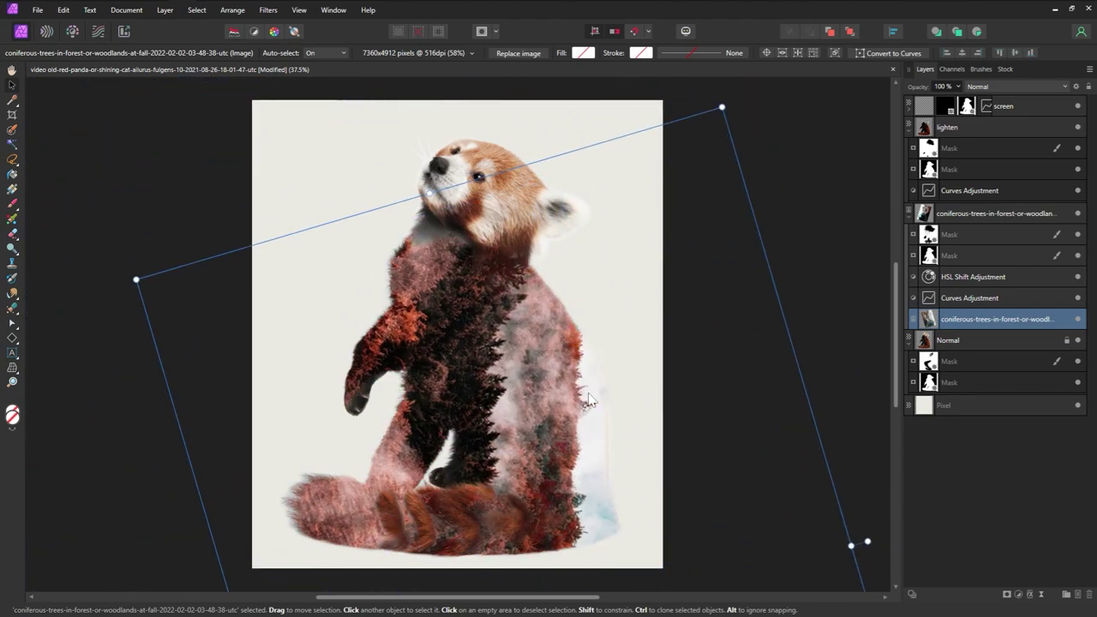
pyautogui.moveTo(725, 103); pyautogui.dragTo(519, 81)
pyautogui.moveTo(558, 324); pyautogui.dragTo(651, 324)
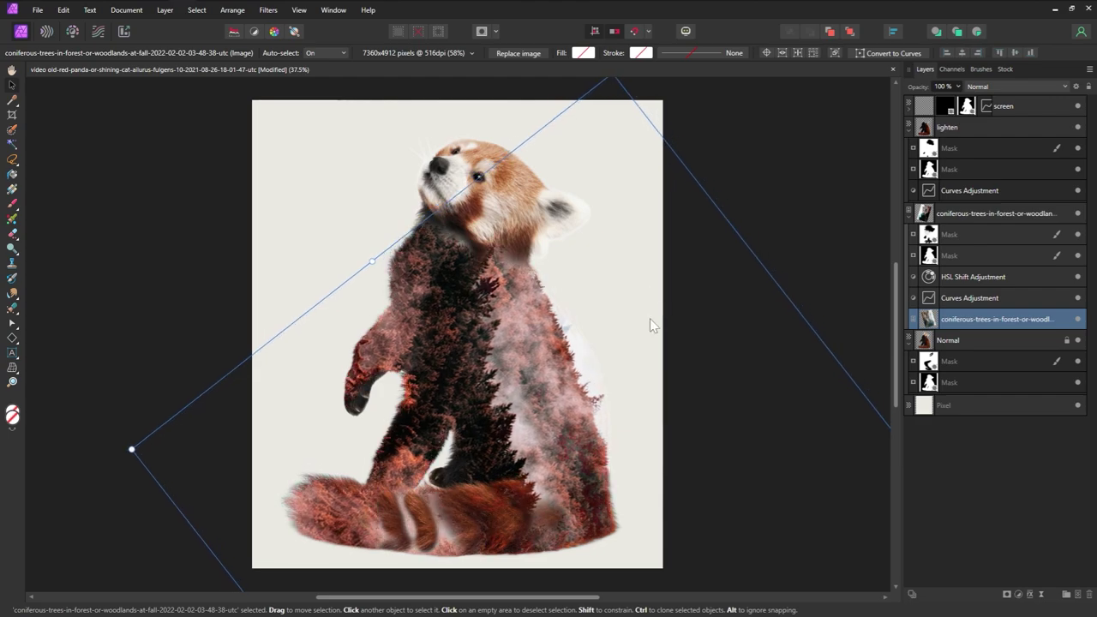
# Undo the last placement changes made to the nested forest copy.
pyautogui.hotkey('ctrl', 'z')
pyautogui.hotkey('ctrl', 'z')
pyautogui.hotkey('ctrl', 'z')
pyautogui.hotkey('ctrl', 'z')
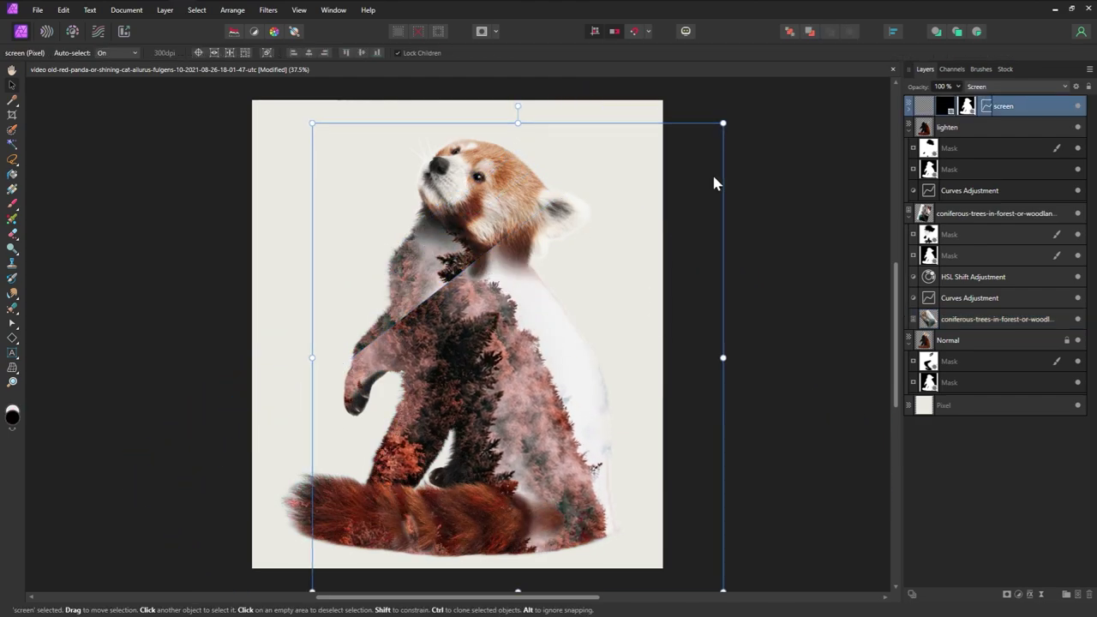
# Rotate, scale and reposition the nested forest copy so its treeline slopes down along the panda's back.
pyautogui.click(978, 320)
pyautogui.moveTo(612, 156); pyautogui.dragTo(669, 163)
pyautogui.moveTo(580, 373); pyautogui.dragTo(563, 386)
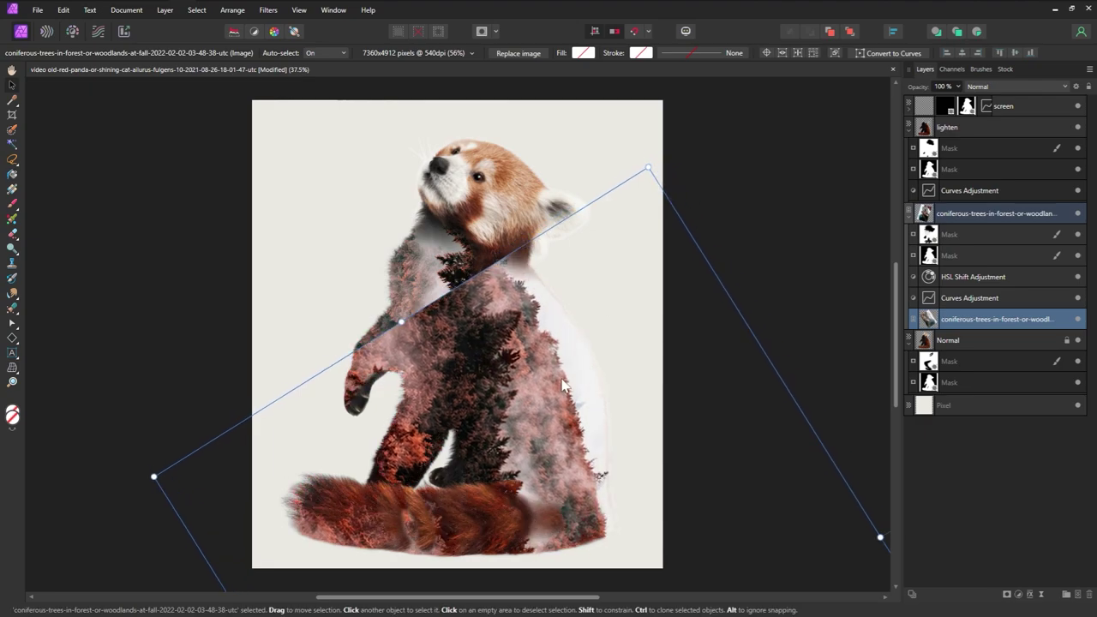
pyautogui.moveTo(648, 167); pyautogui.dragTo(653, 150)
pyautogui.moveTo(620, 254); pyautogui.dragTo(614, 242)
pyautogui.moveTo(654, 134); pyautogui.dragTo(670, 139)
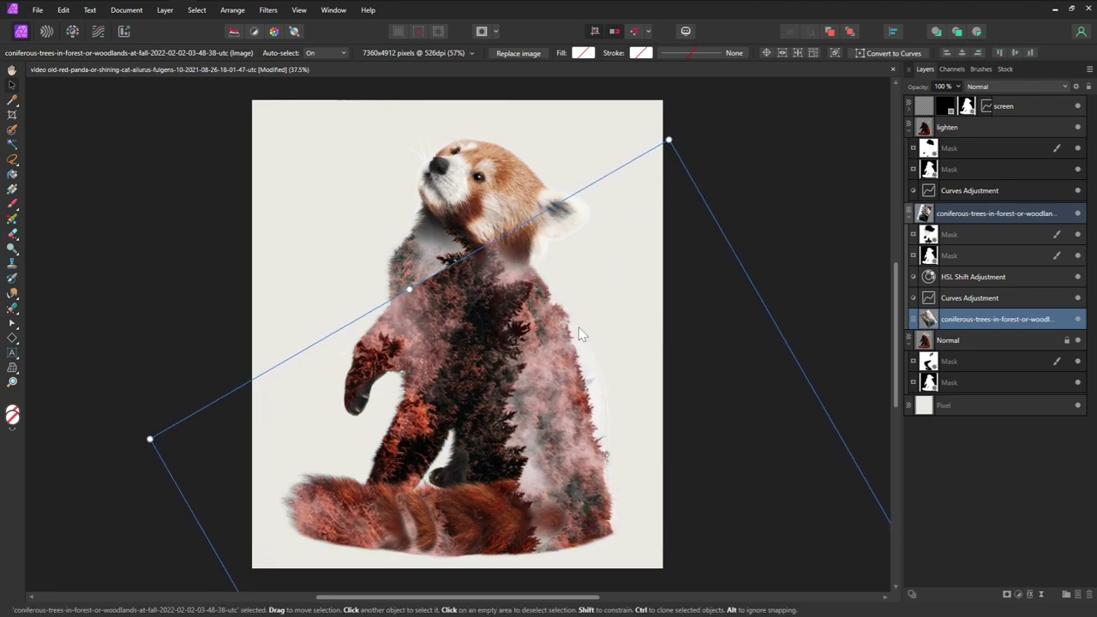
pyautogui.moveTo(570, 342); pyautogui.dragTo(570, 365)
pyautogui.moveTo(666, 159); pyautogui.dragTo(664, 186)
pyautogui.moveTo(504, 362); pyautogui.dragTo(514, 353)
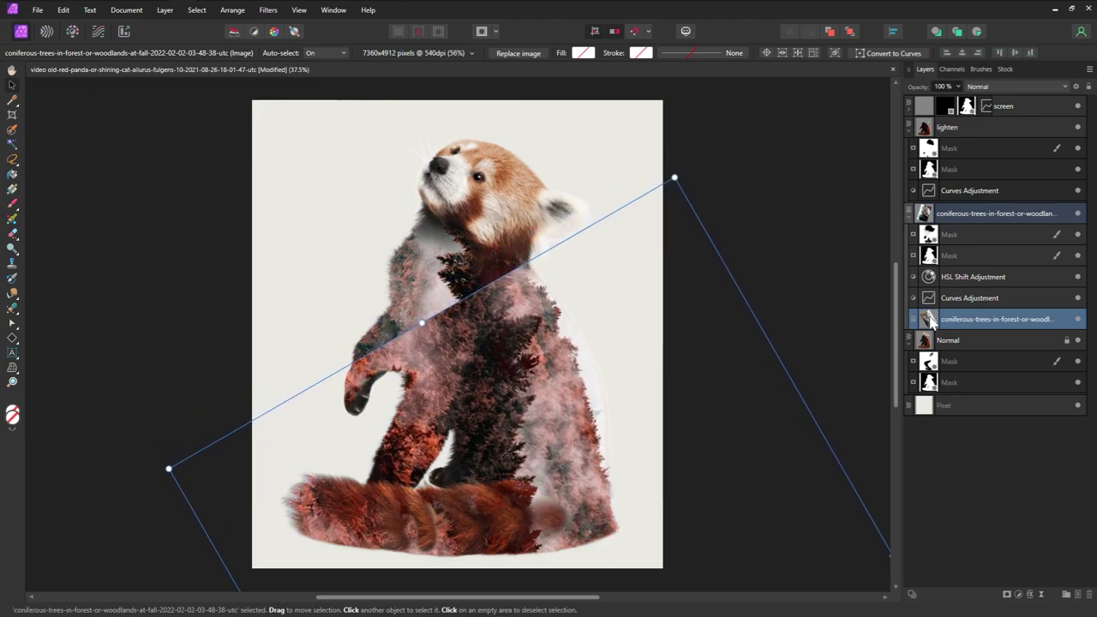
# Add an empty black mask to the nested forest copy and paint white along the panda's back to reveal its treeline.
pyautogui.click(1006, 594)
pyautogui.click(943, 526)
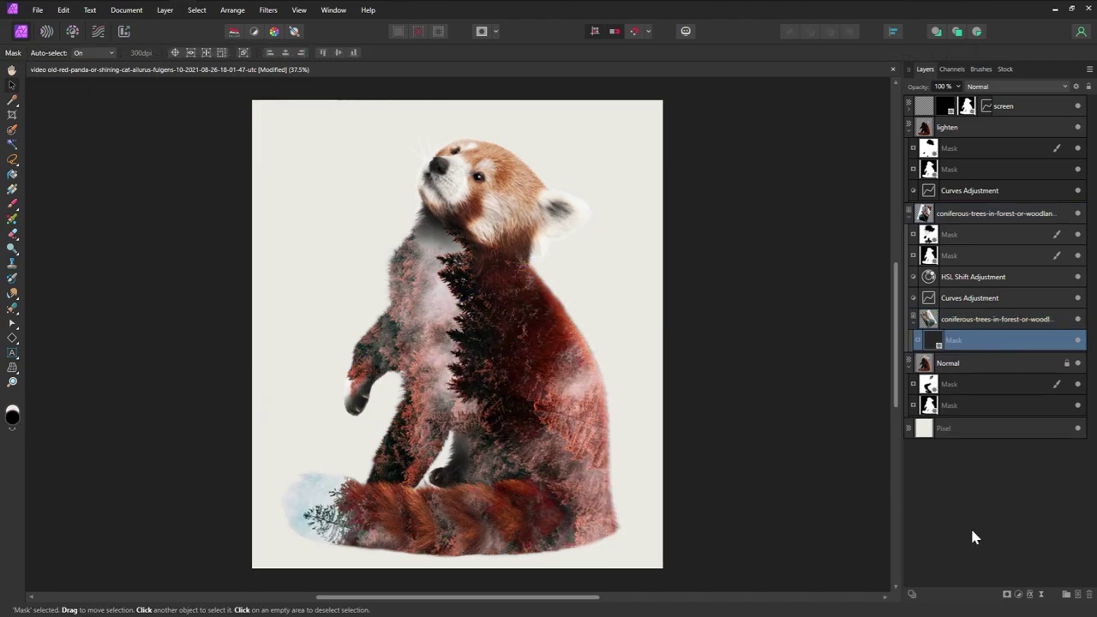
pyautogui.click(12, 204)
pyautogui.moveTo(558, 288)
pyautogui.mouseDown()
pyautogui.moveTo(615, 428)
pyautogui.moveTo(621, 531)
pyautogui.moveTo(606, 420)
pyautogui.moveTo(530, 276)
pyautogui.mouseUp()
pyautogui.press('x')
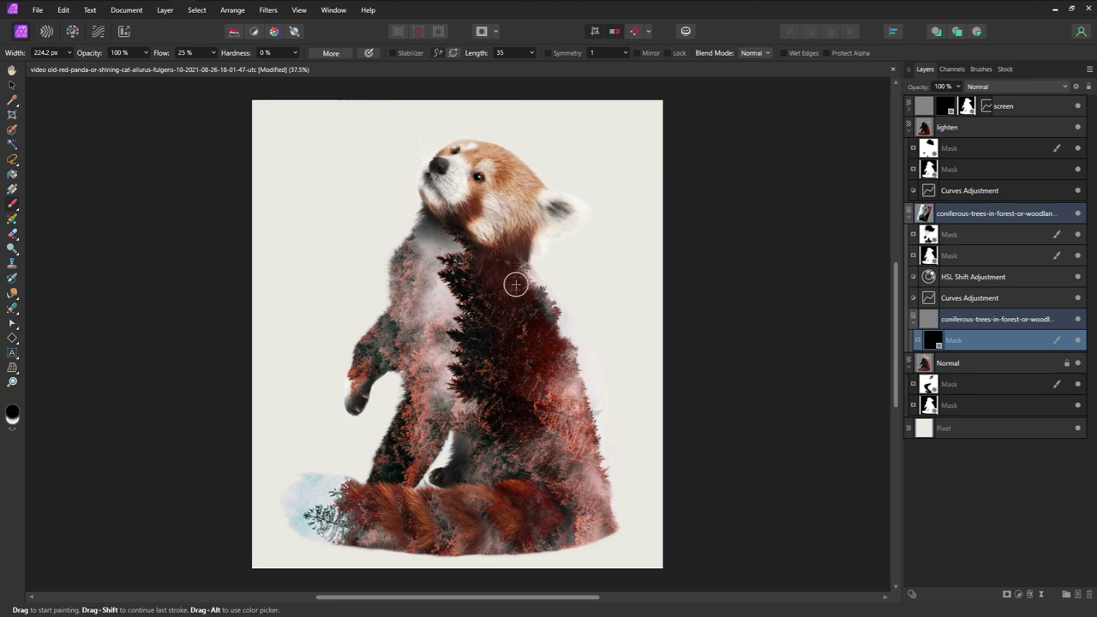
pyautogui.moveTo(629, 521); pyautogui.dragTo(629, 557)
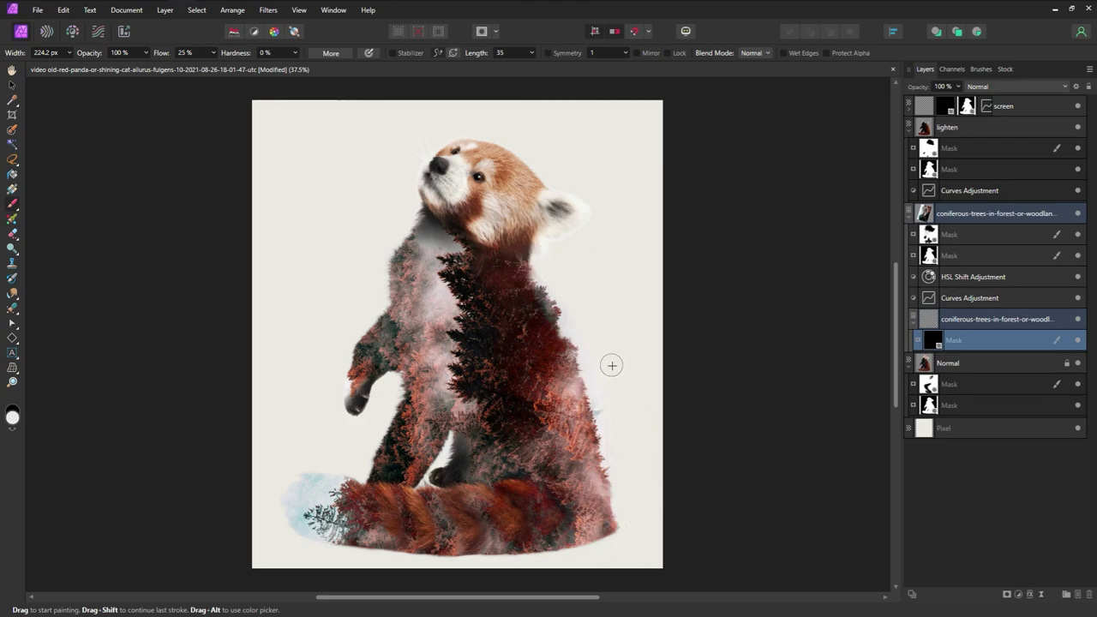
# Paint black along the back's outer edge on the masks of the Normal and lighten layers, checking the forest mask's effect.
pyautogui.click(931, 385)
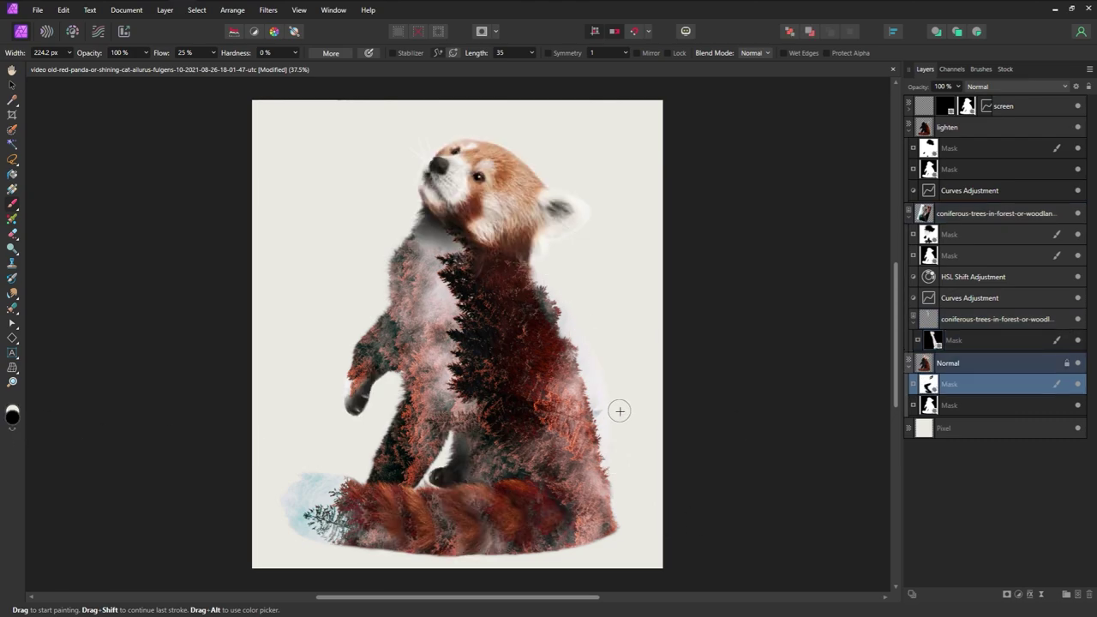
pyautogui.click(947, 153)
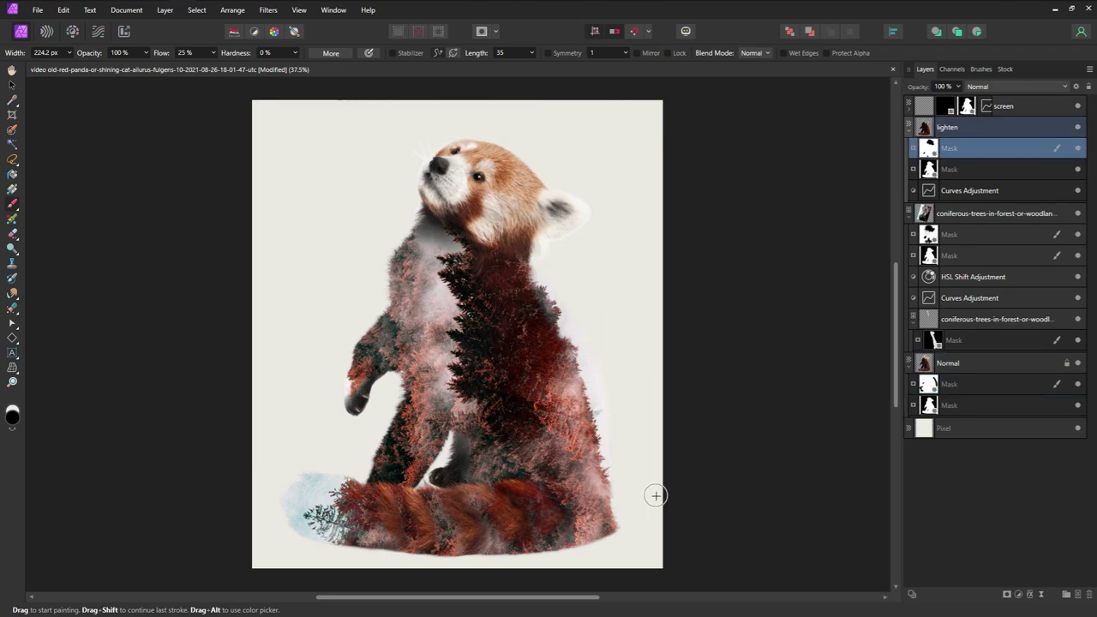
pyautogui.click(1077, 234)
pyautogui.click(1077, 234)
# Return to the nested forest copy's mask and compare the image with the copy hidden and shown.
pyautogui.click(1069, 317)
pyautogui.click(934, 341)
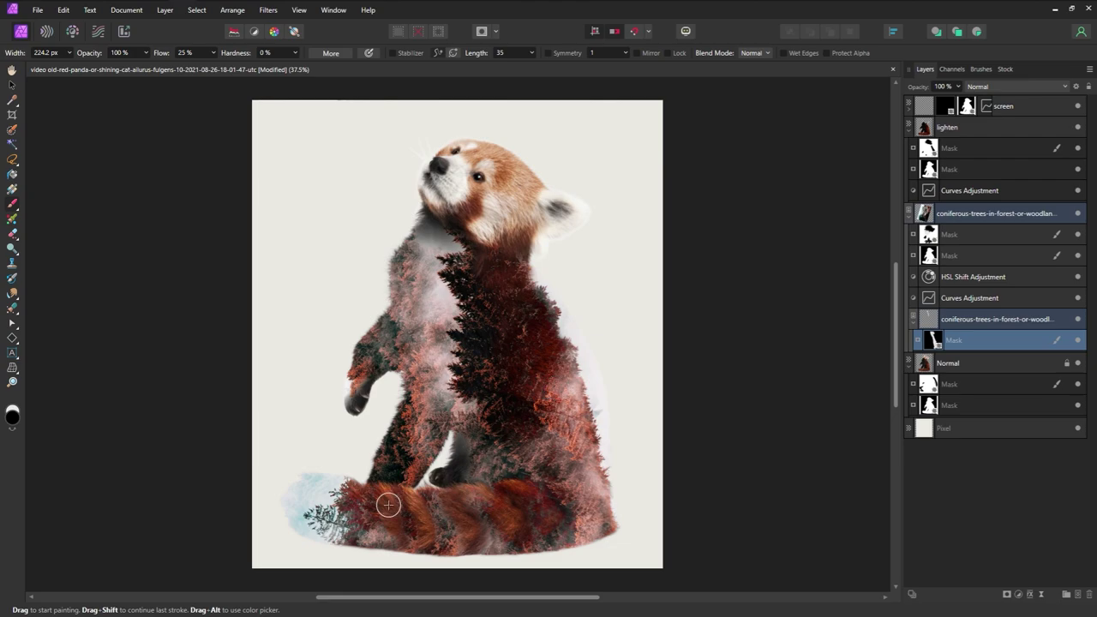
pyautogui.click(1077, 318)
pyautogui.click(1077, 319)
# Expand the screen layer and paint white on its black mask over the panda's torso with a soft brush about 341 px wide.
pyautogui.click(908, 111)
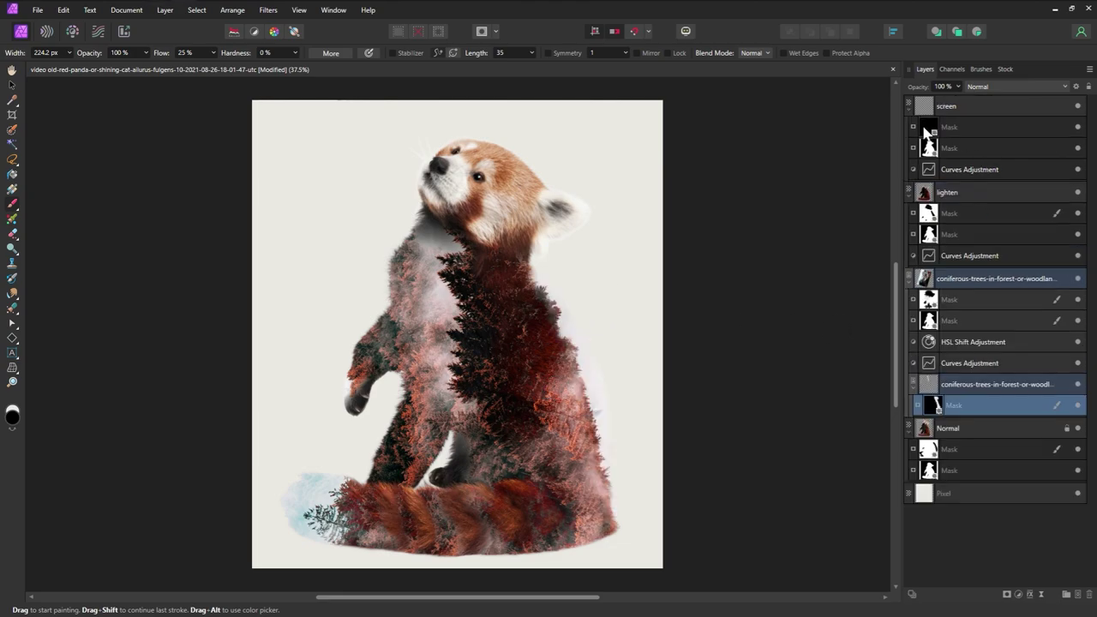
pyautogui.click(927, 128)
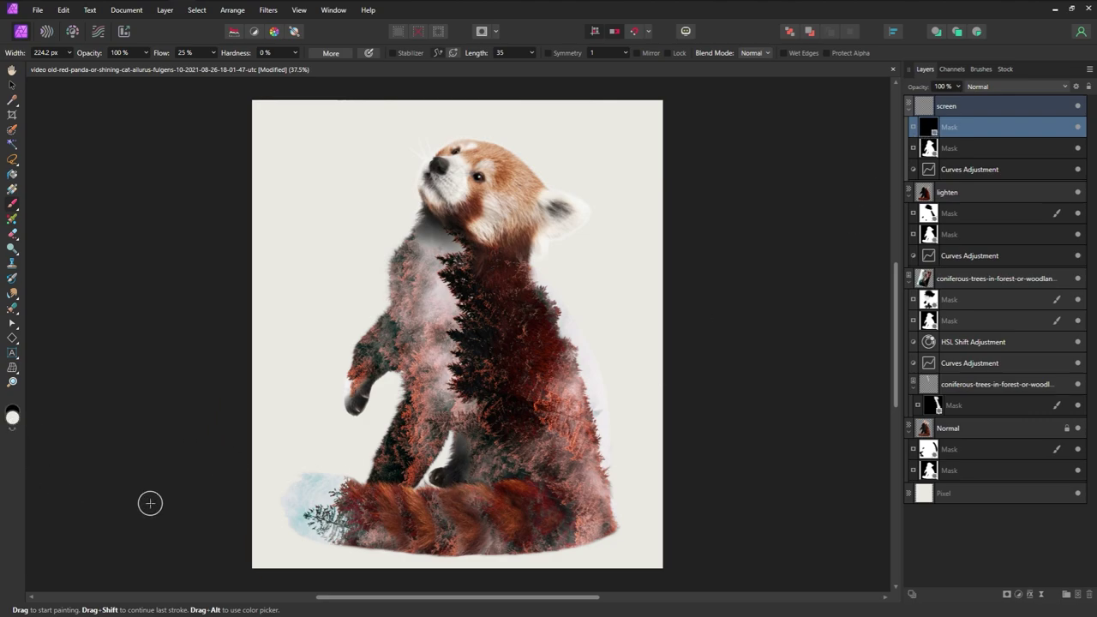
pyautogui.moveTo(453, 232); pyautogui.dragTo(448, 254)
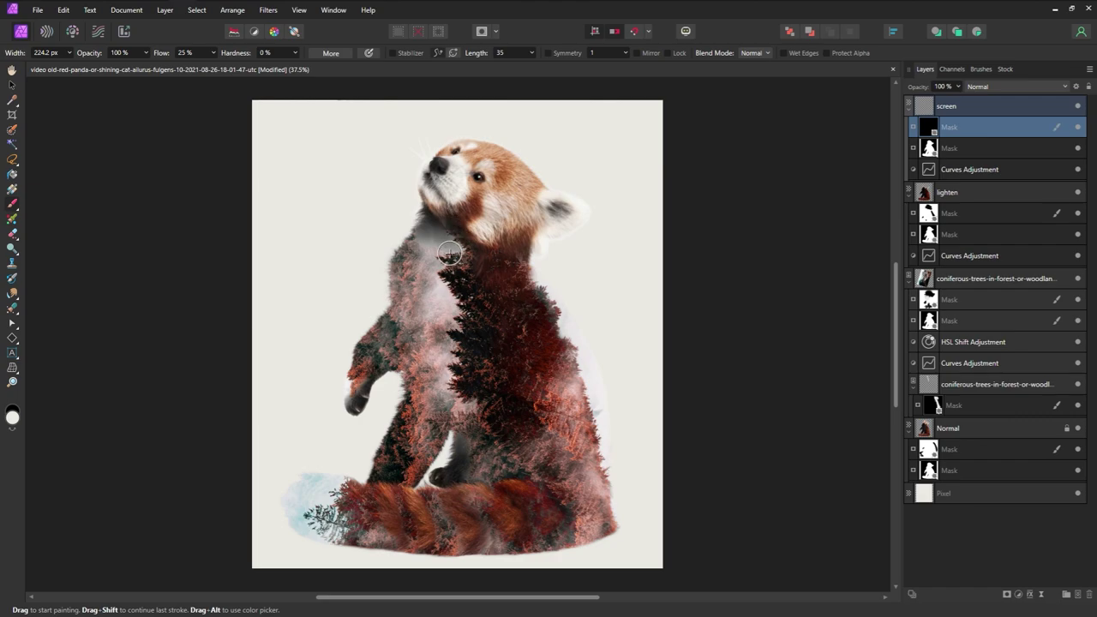
pyautogui.press(']')
pyautogui.press(']')
pyautogui.moveTo(490, 205); pyautogui.dragTo(481, 215)
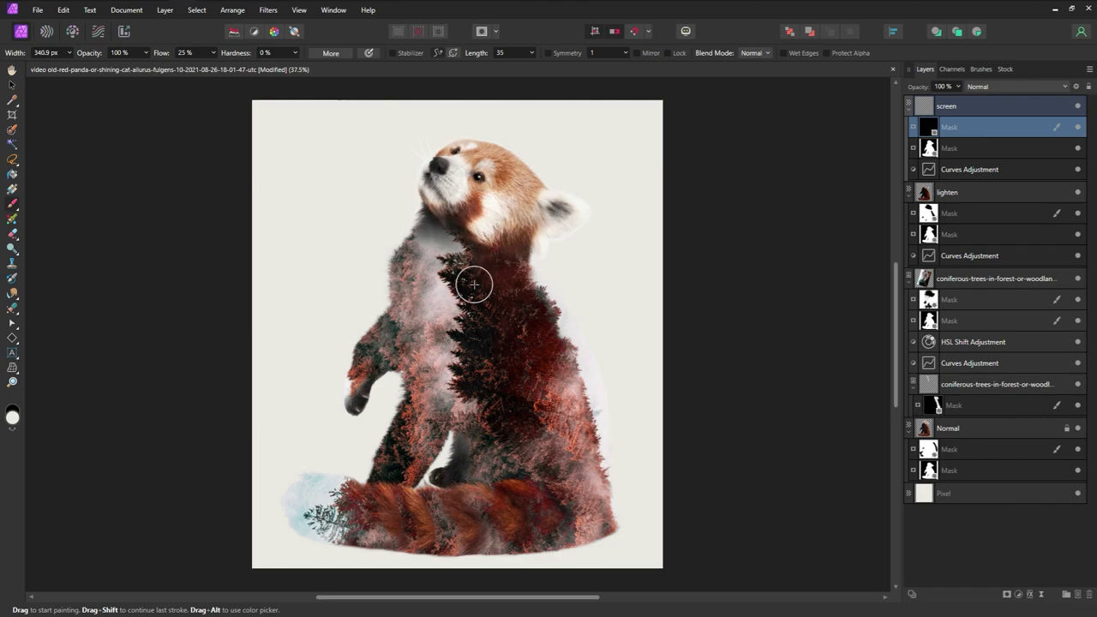
pyautogui.hotkey('ctrl', 'z')
pyautogui.moveTo(456, 398)
pyautogui.mouseDown()
pyautogui.moveTo(461, 356)
pyautogui.moveTo(508, 305)
pyautogui.mouseUp()
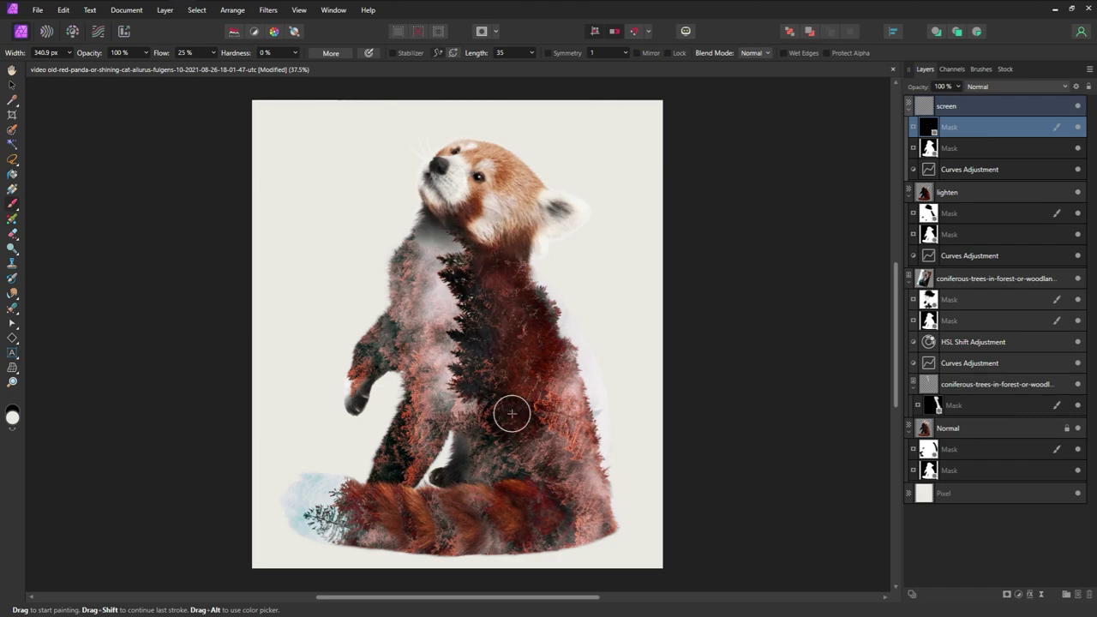
# Paint white on the screen layer's mask along the tail, reducing the brush to about 151 px.
pyautogui.moveTo(511, 504); pyautogui.dragTo(511, 524)
pyautogui.press('[')
pyautogui.press('[')
pyautogui.press('[')
pyautogui.press('[')
pyautogui.click(448, 500)
pyautogui.moveTo(407, 498); pyautogui.dragTo(379, 497)
# Lower the shadow and highlight points slightly in the screen layer's Curves adjustment.
pyautogui.click(928, 169)
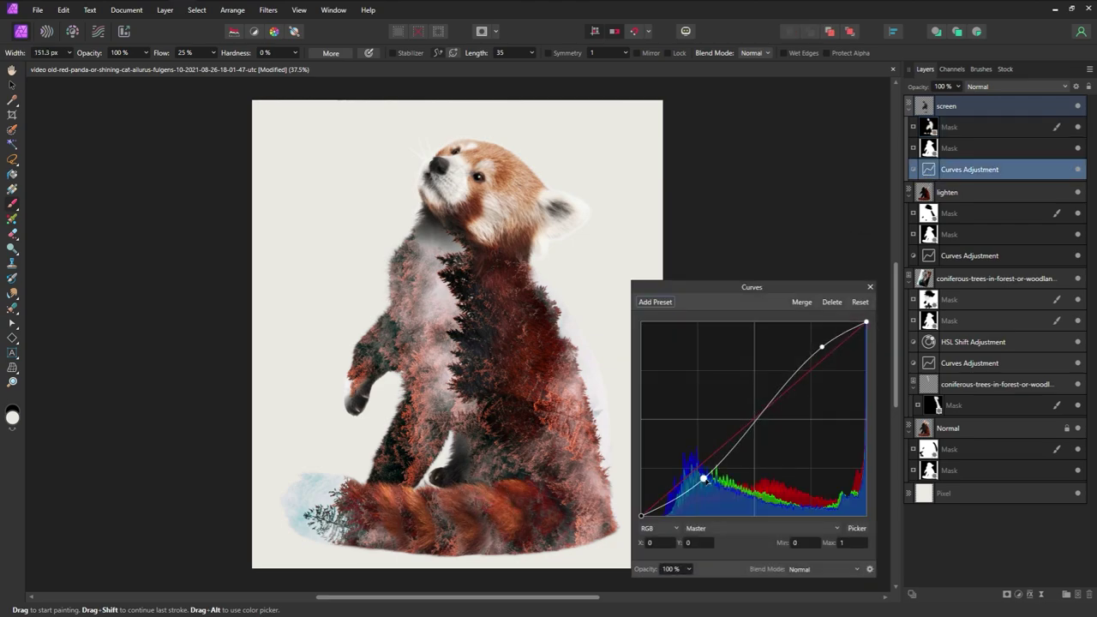
pyautogui.moveTo(703, 477); pyautogui.dragTo(710, 485)
pyautogui.moveTo(822, 346); pyautogui.dragTo(821, 350)
pyautogui.click(870, 287)
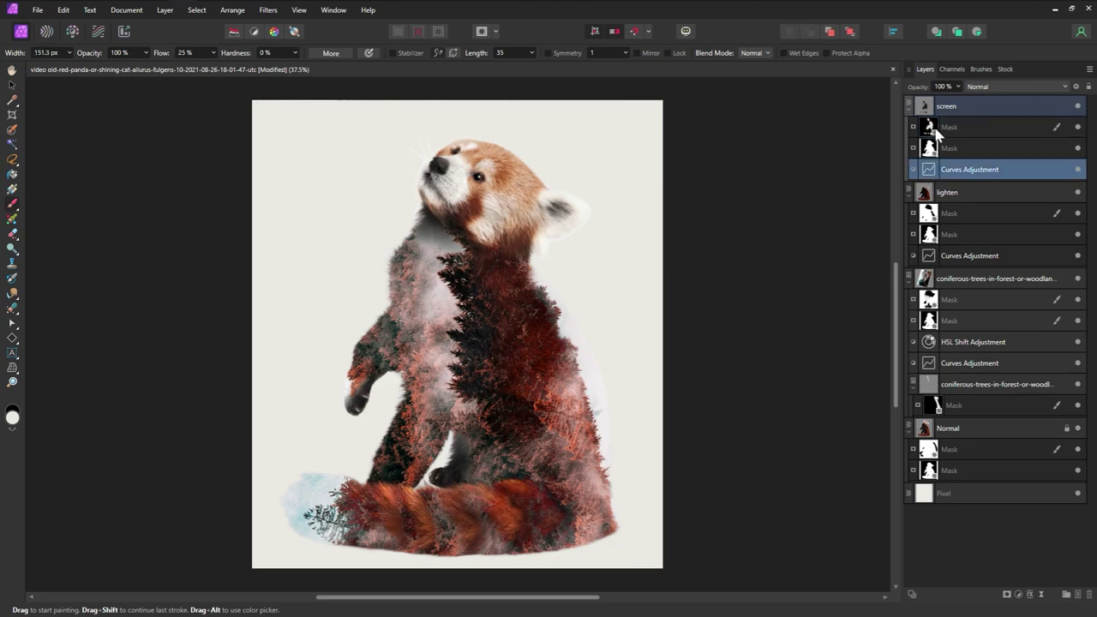
# Continue painting white on the screen layer's mask over the body and tail, varying the brush between about 80 and 367 px.
pyautogui.click(934, 130)
pyautogui.press(']')
pyautogui.press(']')
pyautogui.press(']')
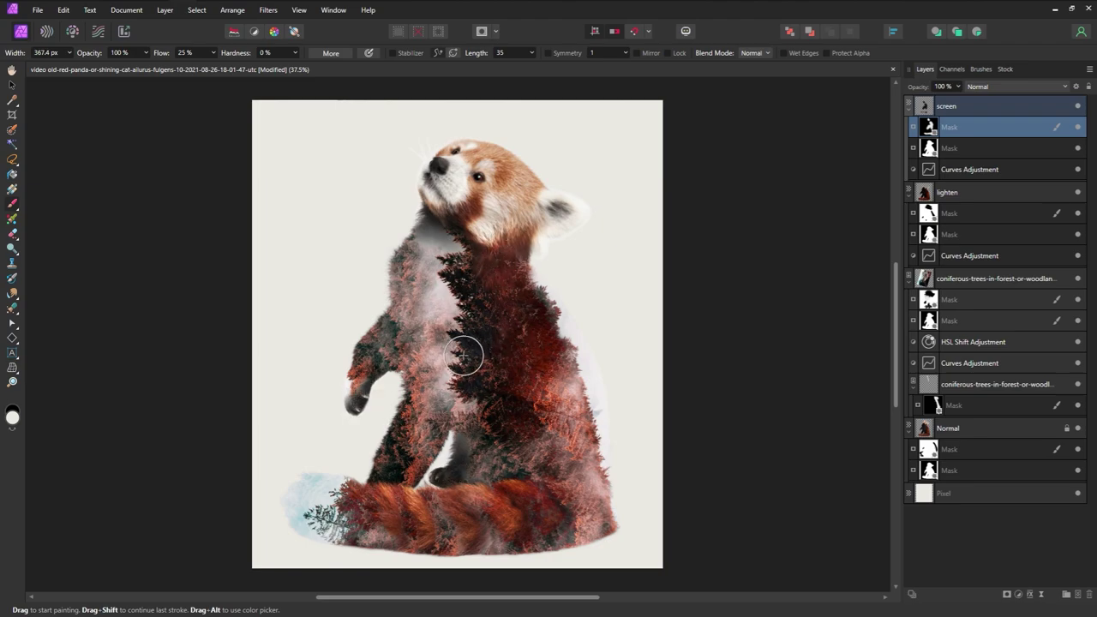
pyautogui.press(']')
pyautogui.press(']')
pyautogui.press('[')
pyautogui.press('[')
pyautogui.press('[')
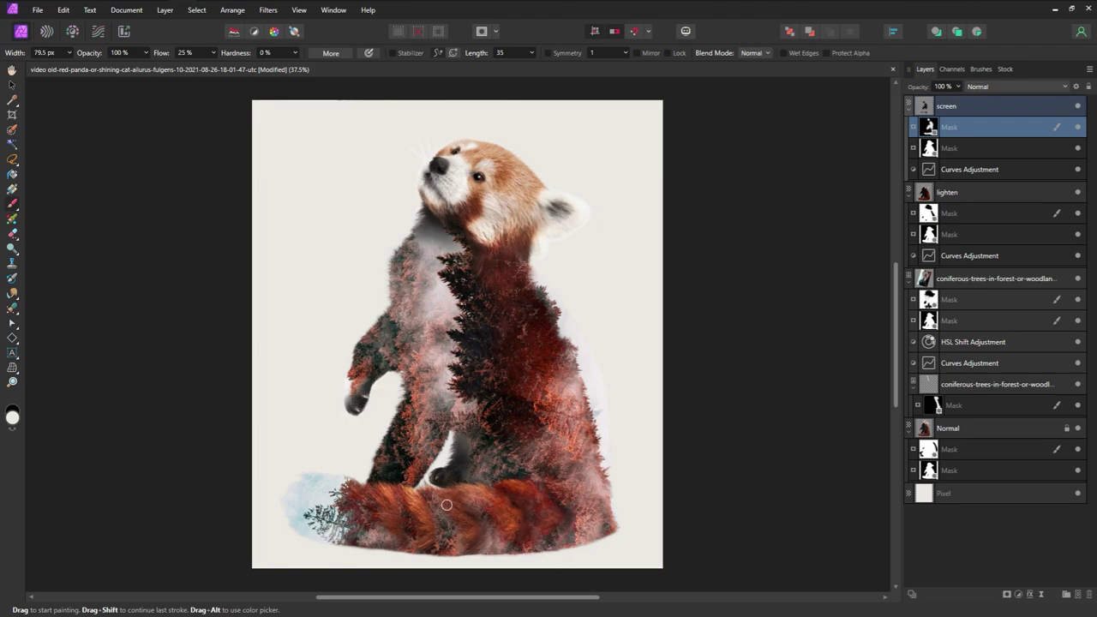
pyautogui.press(']')
pyautogui.press(']')
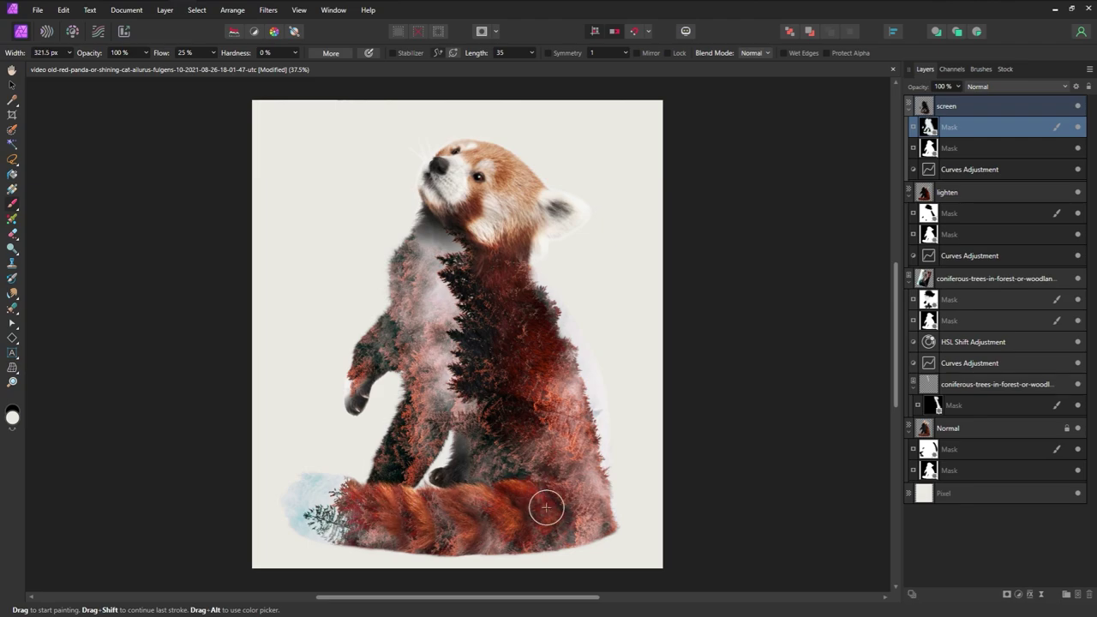
# Paint the screen layer's mask around the eye and face with 71 to 189 px brushes, and compare the layer hidden and shown.
pyautogui.press('[')
pyautogui.press('[')
pyautogui.press('[')
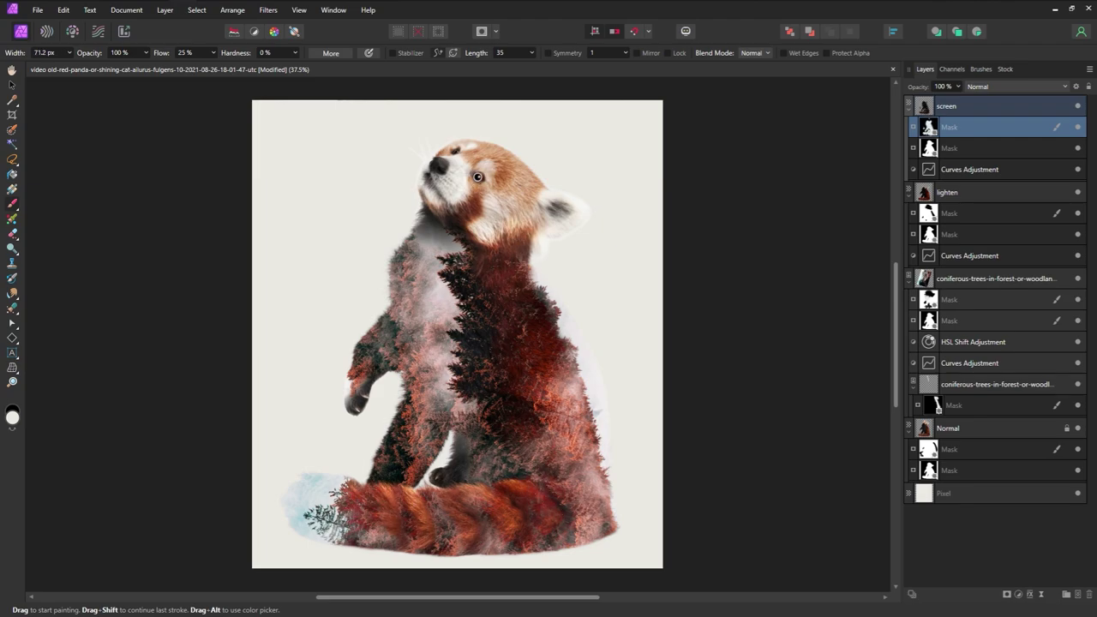
pyautogui.press(']')
pyautogui.press(']')
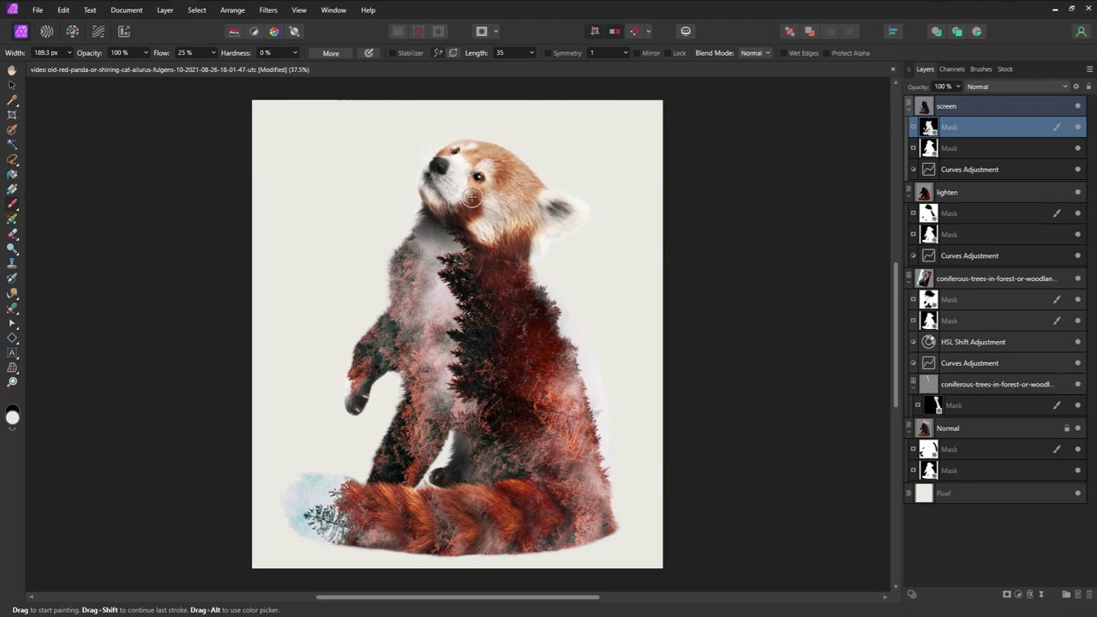
pyautogui.click(1077, 106)
pyautogui.click(1077, 106)
# Paste the black bird silhouettes image above the screen layer, with Multiply blending and 82% opacity.
pyautogui.click(1025, 104)
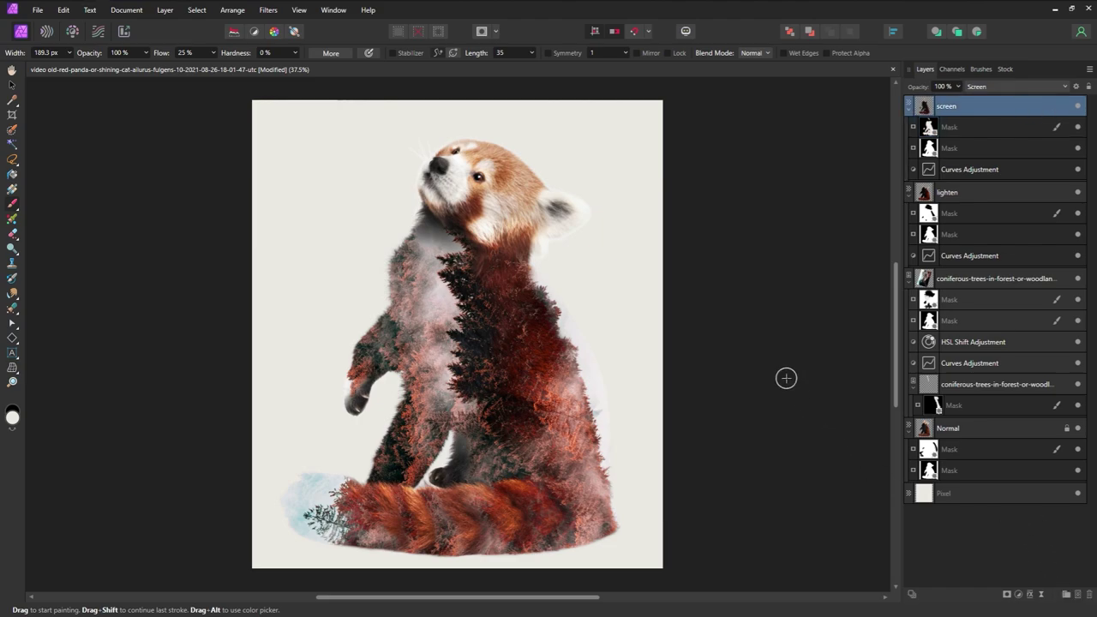
pyautogui.hotkey('ctrl', 'v')
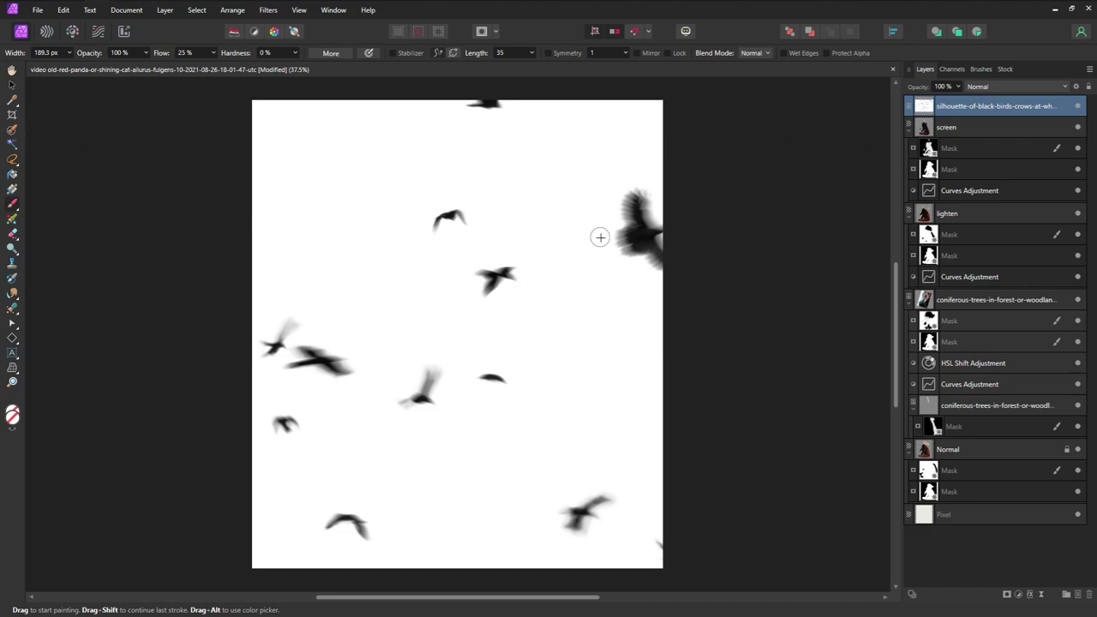
pyautogui.click(1008, 90)
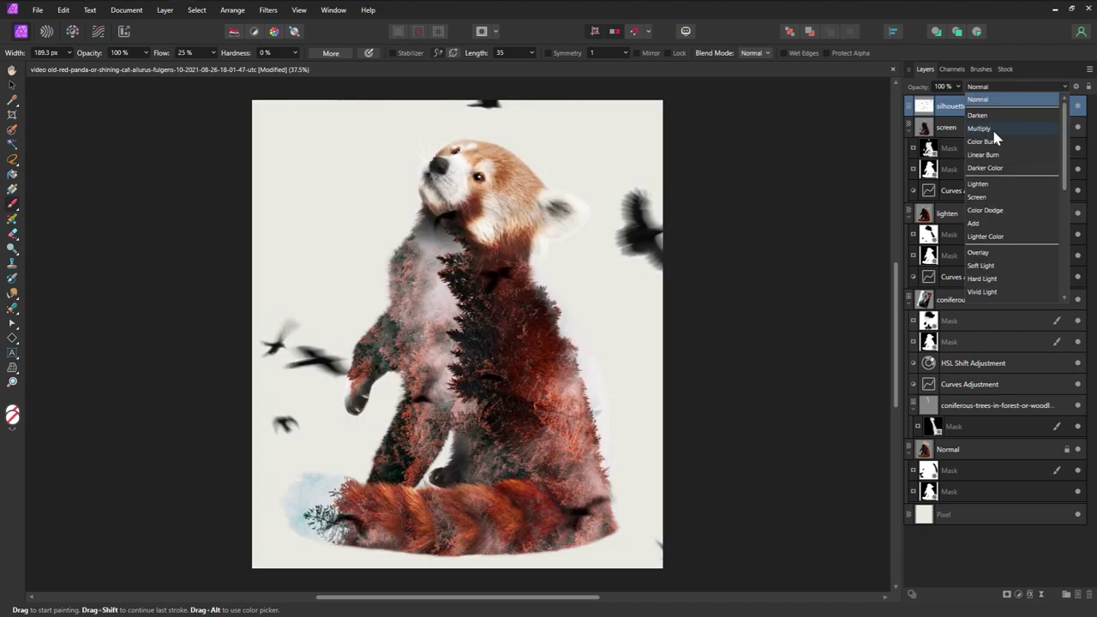
pyautogui.click(991, 128)
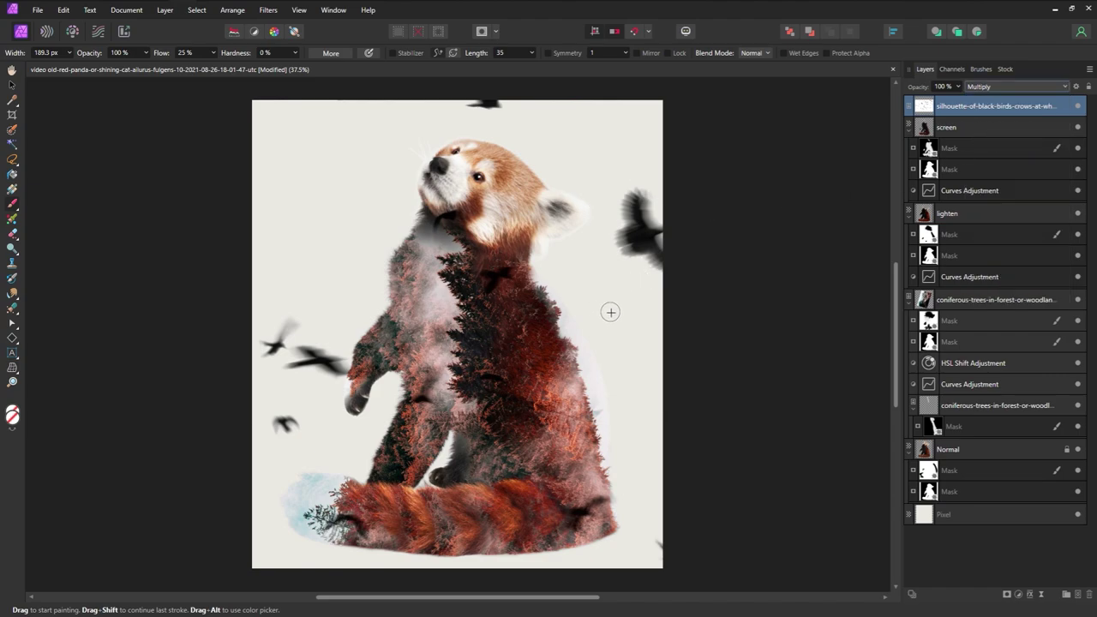
pyautogui.moveTo(918, 89); pyautogui.dragTo(911, 96)
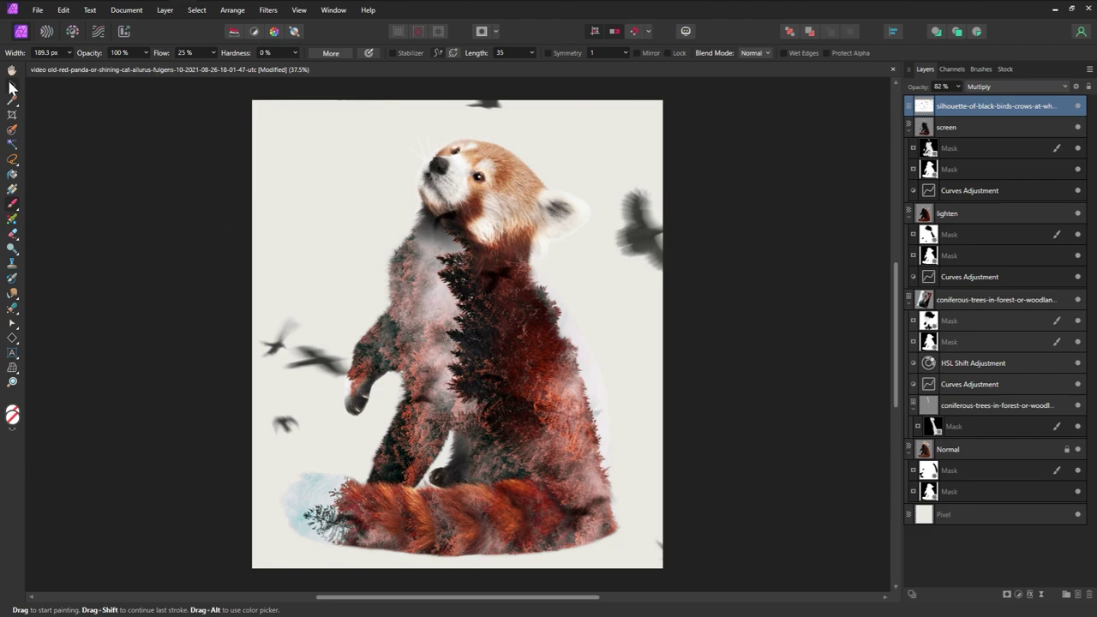
# Scale the bird silhouettes down to 23% and position them around the panda's head.
pyautogui.click(12, 85)
pyautogui.moveTo(365, 251); pyautogui.dragTo(388, 509)
pyautogui.moveTo(264, 271); pyautogui.dragTo(503, 430)
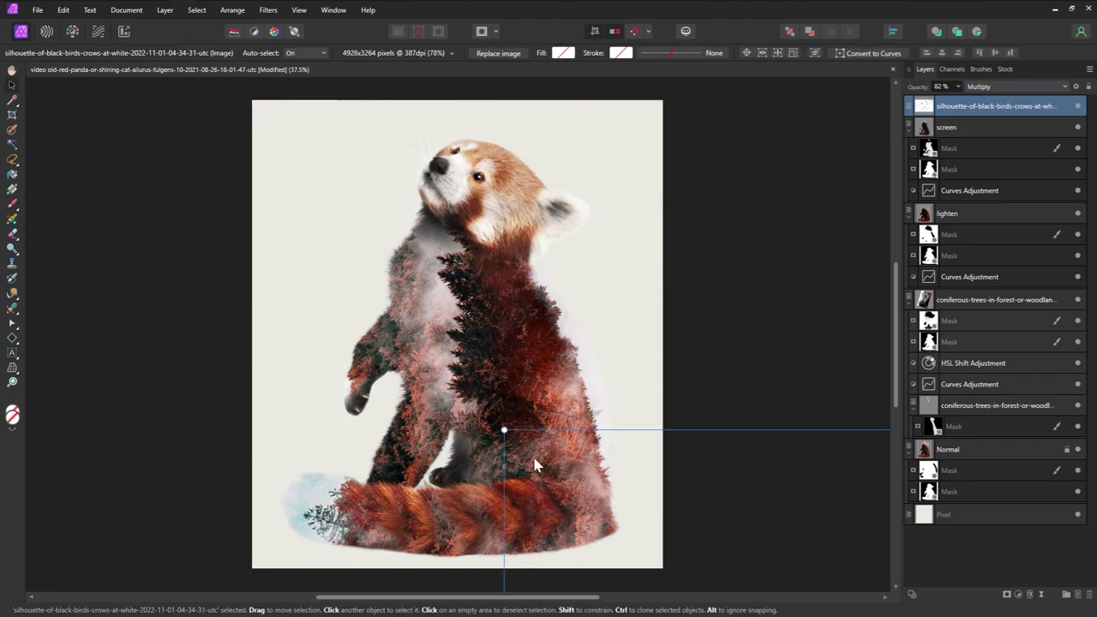
pyautogui.moveTo(615, 506); pyautogui.dragTo(339, 201)
pyautogui.moveTo(228, 126); pyautogui.dragTo(695, 438)
pyautogui.moveTo(729, 463); pyautogui.dragTo(476, 212)
pyautogui.moveTo(616, 308); pyautogui.dragTo(509, 241)
pyautogui.moveTo(436, 196); pyautogui.dragTo(458, 210)
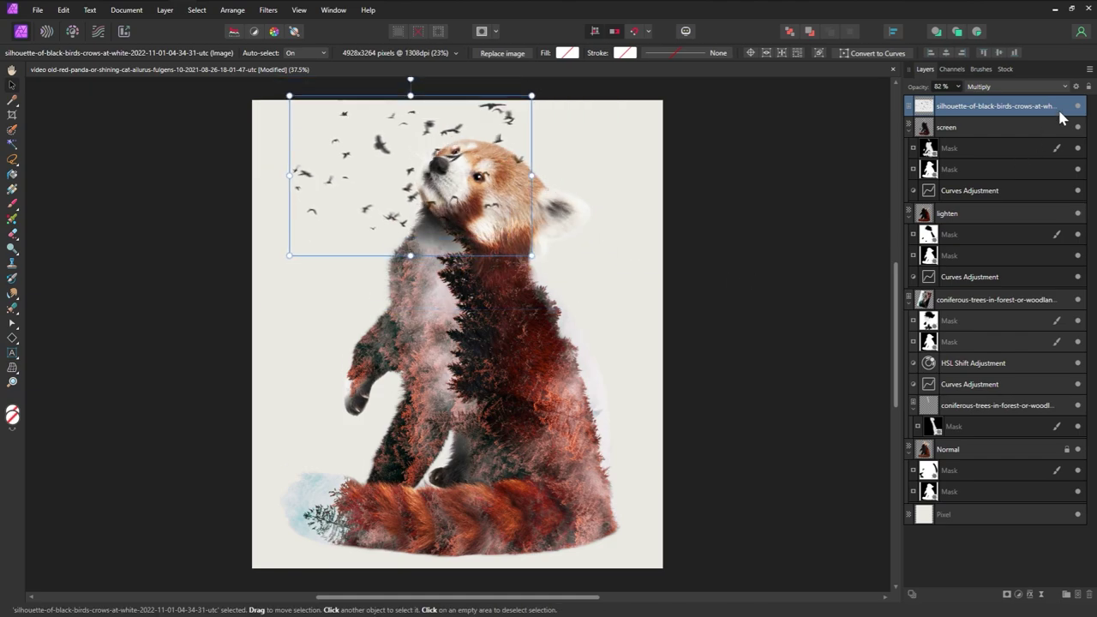
# Duplicate the birds layer, scale the copy smaller, and place it beside the panda's chest.
pyautogui.hotkey('ctrl', 'j')
pyautogui.moveTo(531, 255); pyautogui.dragTo(448, 200)
pyautogui.rightClick(394, 149)
pyautogui.click(111, 418)
pyautogui.moveTo(368, 150); pyautogui.dragTo(412, 293)
pyautogui.moveTo(492, 347); pyautogui.dragTo(436, 309)
# Add a mask to the duplicated birds layer and paint black to hide unwanted birds over the panda.
pyautogui.click(1006, 594)
pyautogui.click(926, 519)
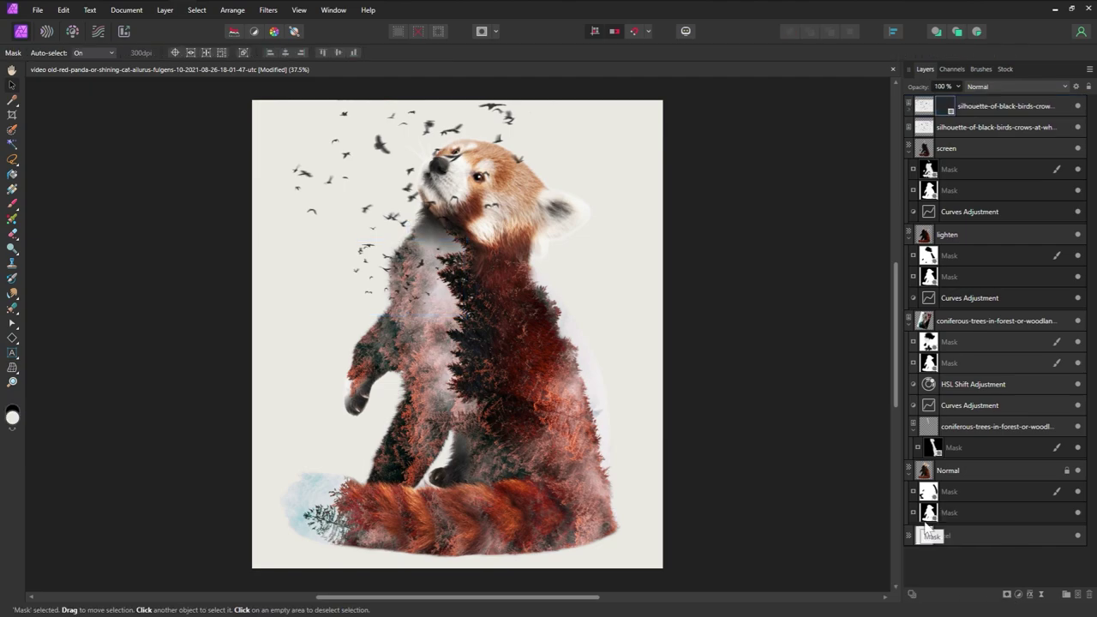
pyautogui.click(12, 204)
pyautogui.click(13, 430)
pyautogui.click(456, 161)
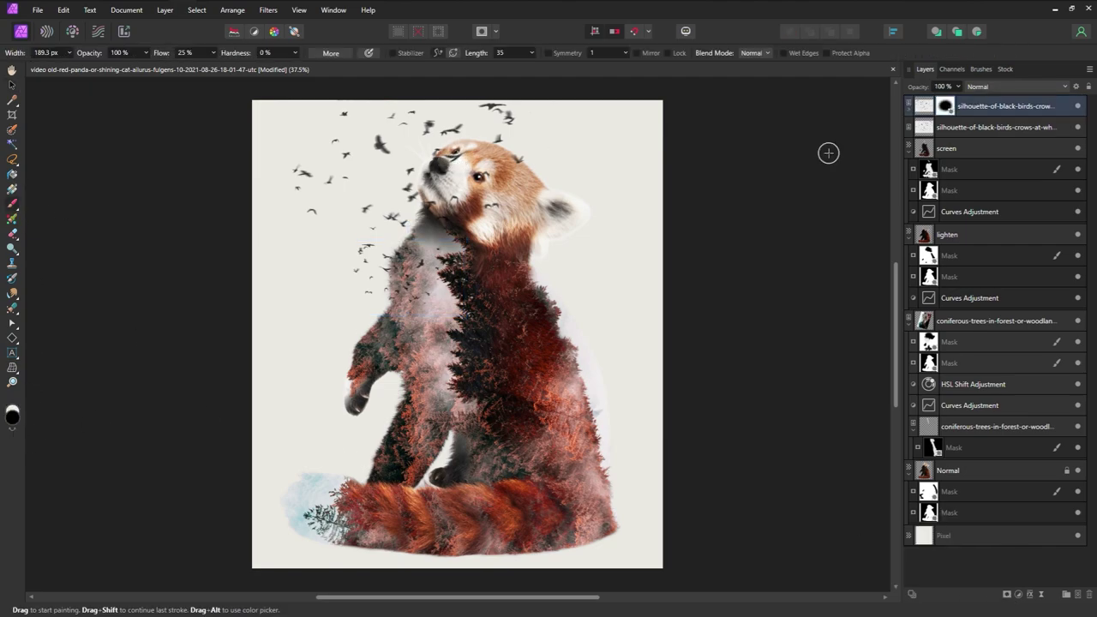
# Add a mask to the original birds layer and paint black over the birds on the panda's head, enlarging the brush to about 364 px.
pyautogui.click(994, 127)
pyautogui.click(1006, 593)
pyautogui.click(926, 519)
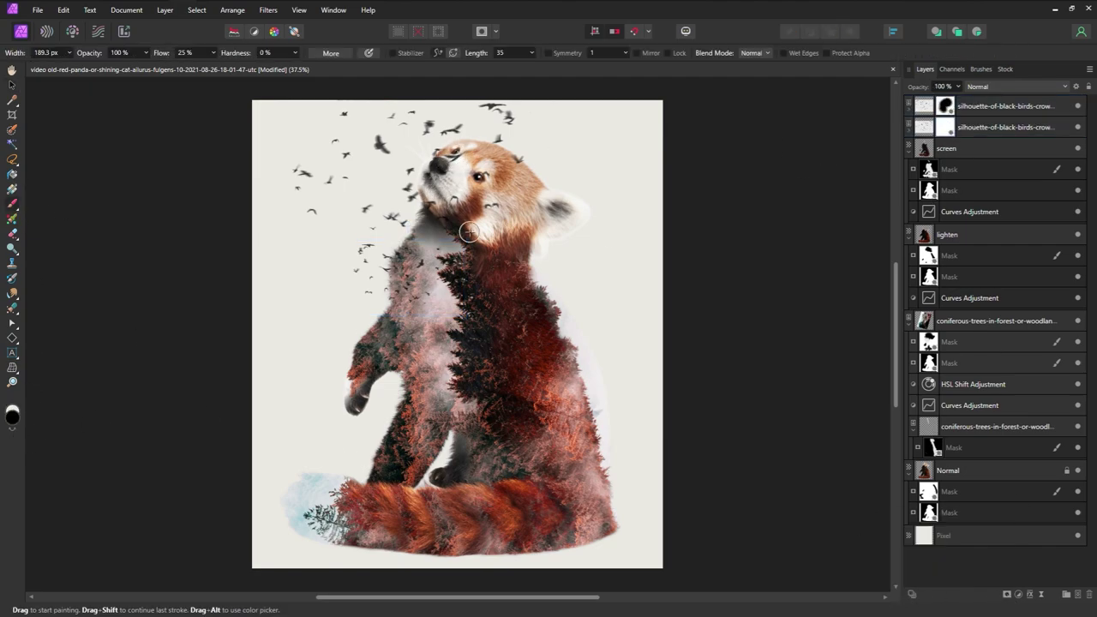
pyautogui.moveTo(458, 154); pyautogui.dragTo(406, 244)
pyautogui.press(']')
pyautogui.press(']')
pyautogui.press(']')
pyautogui.moveTo(481, 174); pyautogui.dragTo(531, 177)
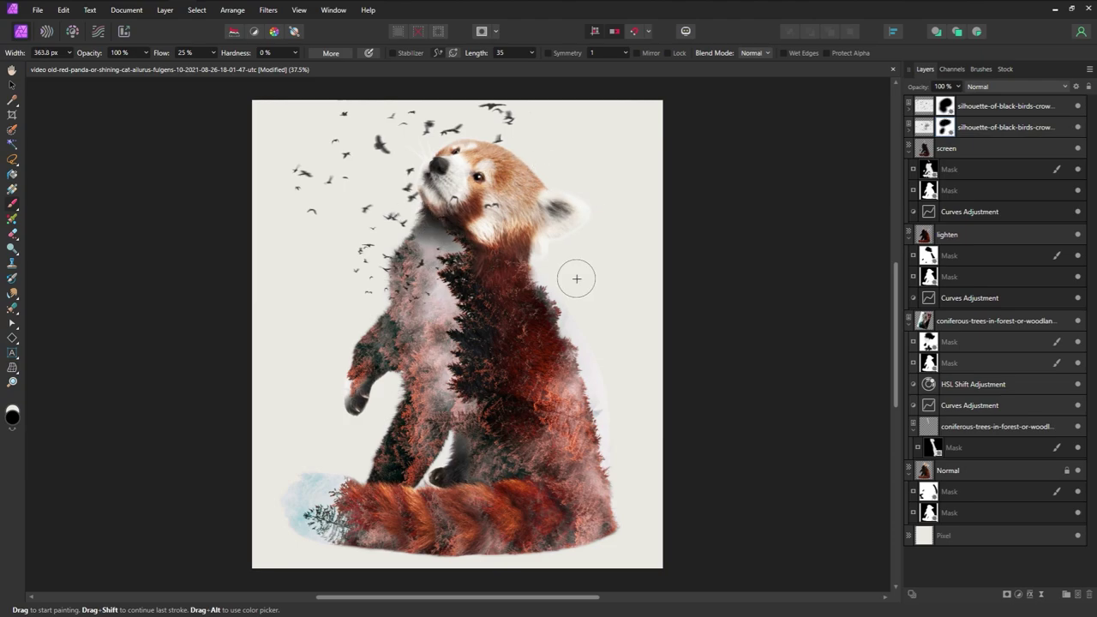
# Refine the original birds layer's mask with a brush about 190 px wide, hiding the remaining birds on the panda's face.
pyautogui.click(456, 190)
pyautogui.press('[')
pyautogui.press('[')
pyautogui.press('[')
pyautogui.click(394, 218)
pyautogui.press('x')
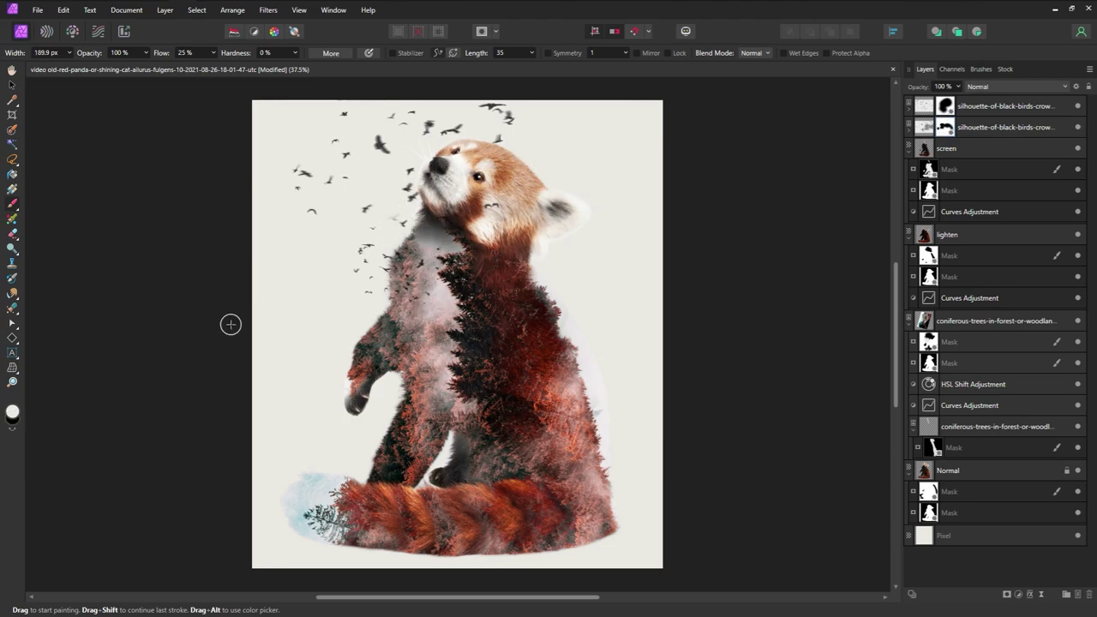
pyautogui.press('x')
pyautogui.moveTo(529, 196)
pyautogui.mouseDown()
pyautogui.moveTo(494, 139)
pyautogui.moveTo(509, 265)
pyautogui.moveTo(594, 269)
pyautogui.mouseUp()
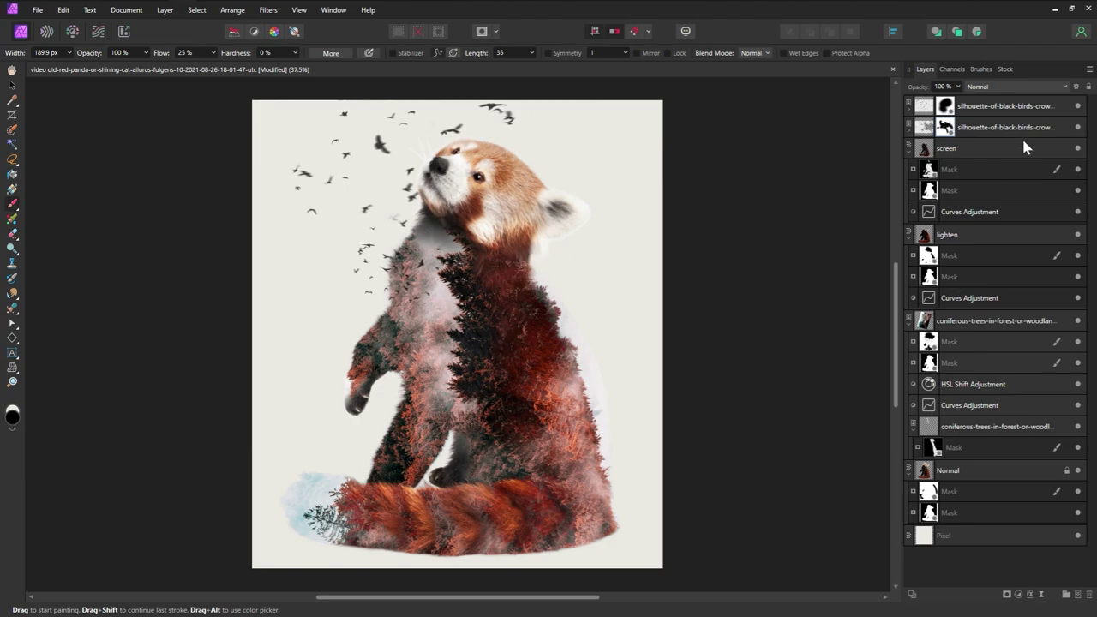
# Add a Curves adjustment, raise the red channel's black point to 0.175, and place it at the top of the layer stack.
pyautogui.click(1060, 106)
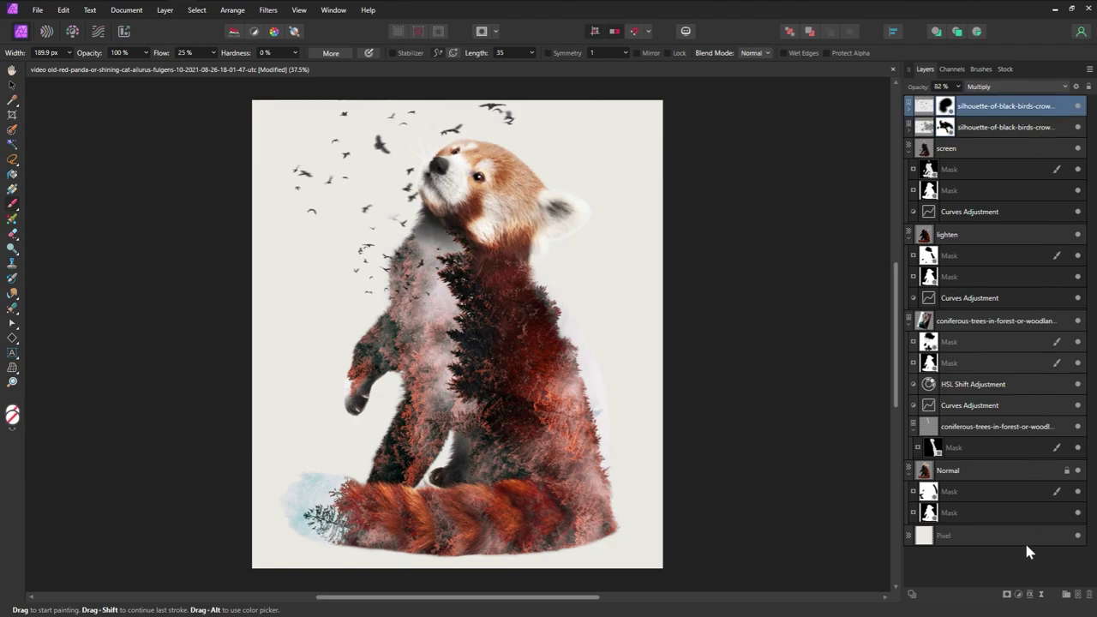
pyautogui.click(1017, 595)
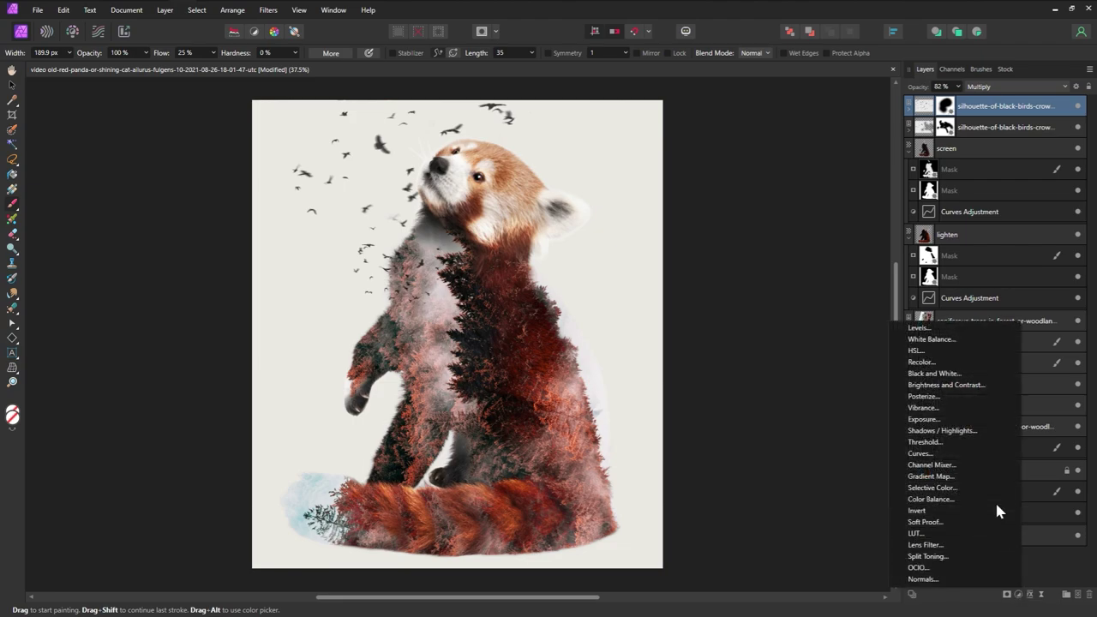
pyautogui.click(980, 452)
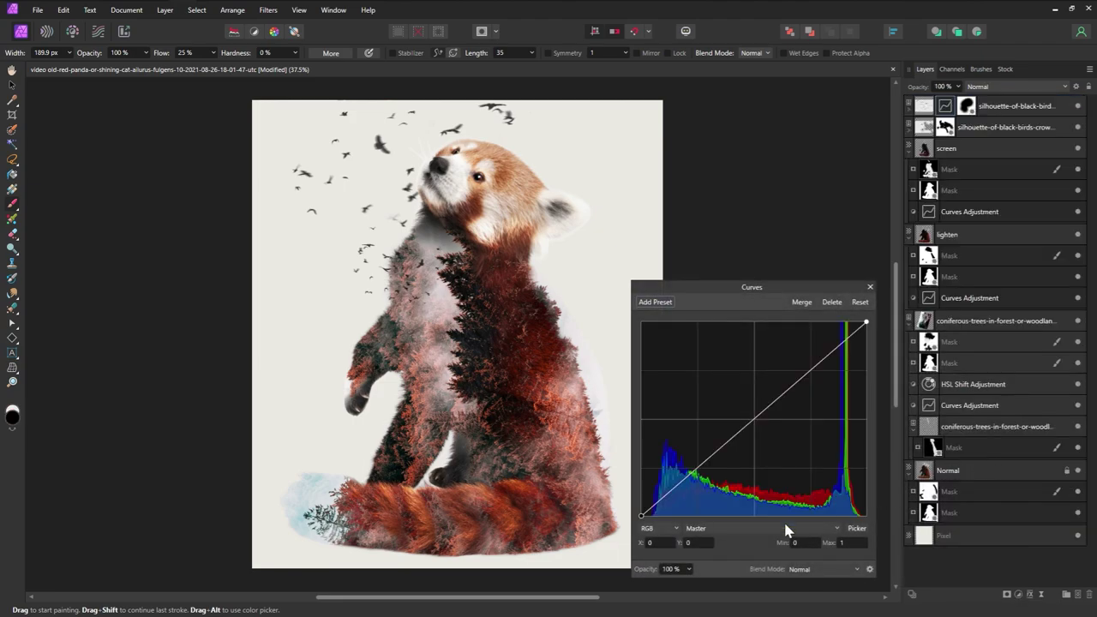
pyautogui.click(754, 526)
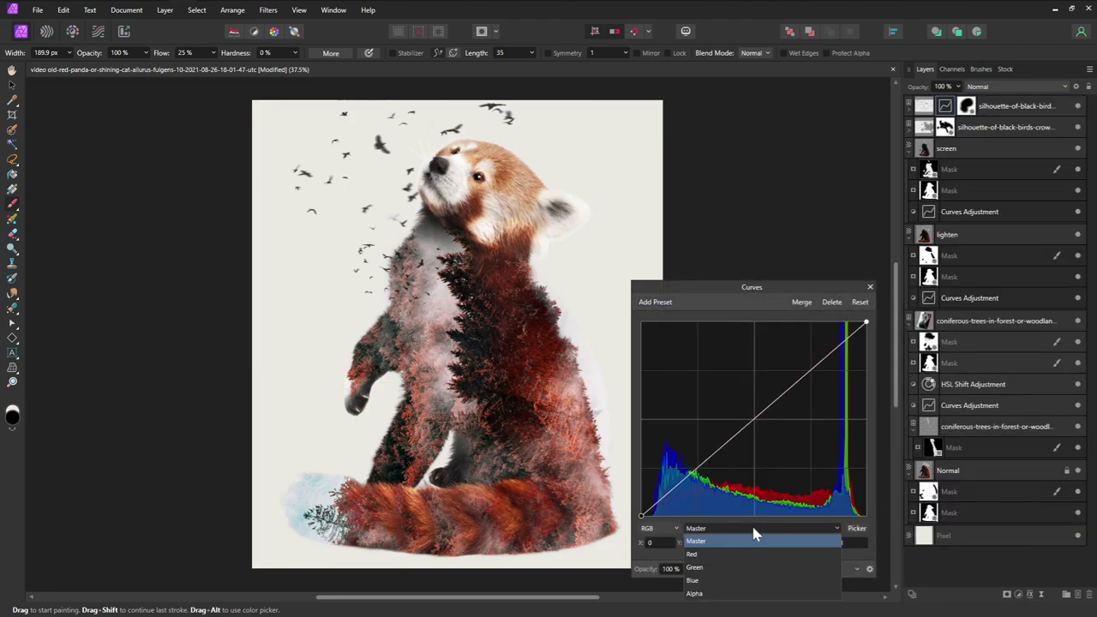
pyautogui.click(714, 551)
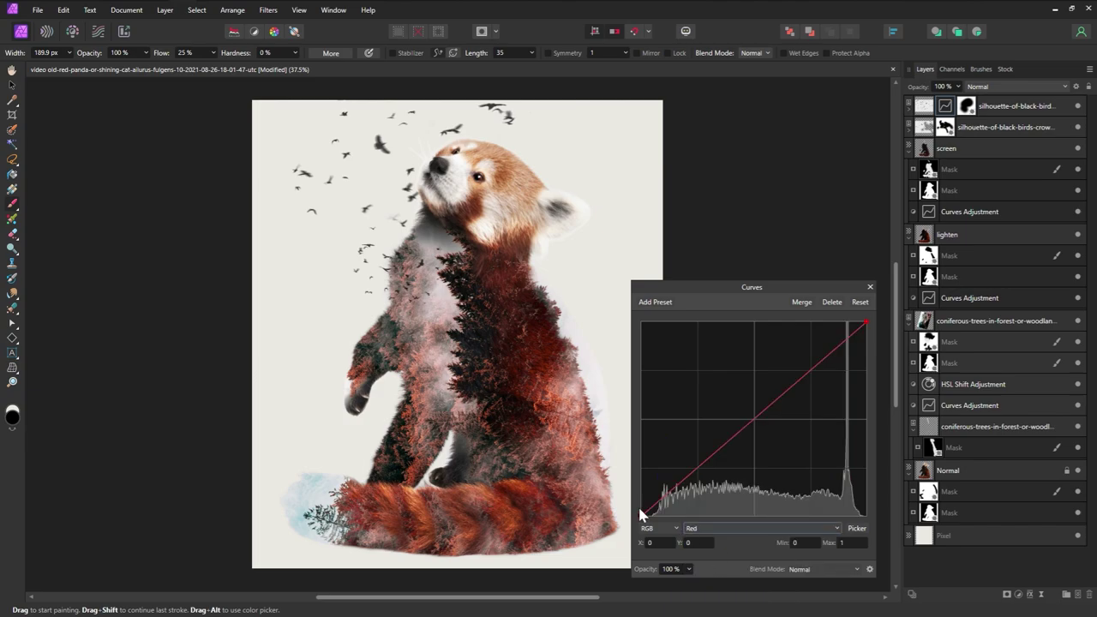
pyautogui.moveTo(640, 509); pyautogui.dragTo(629, 487)
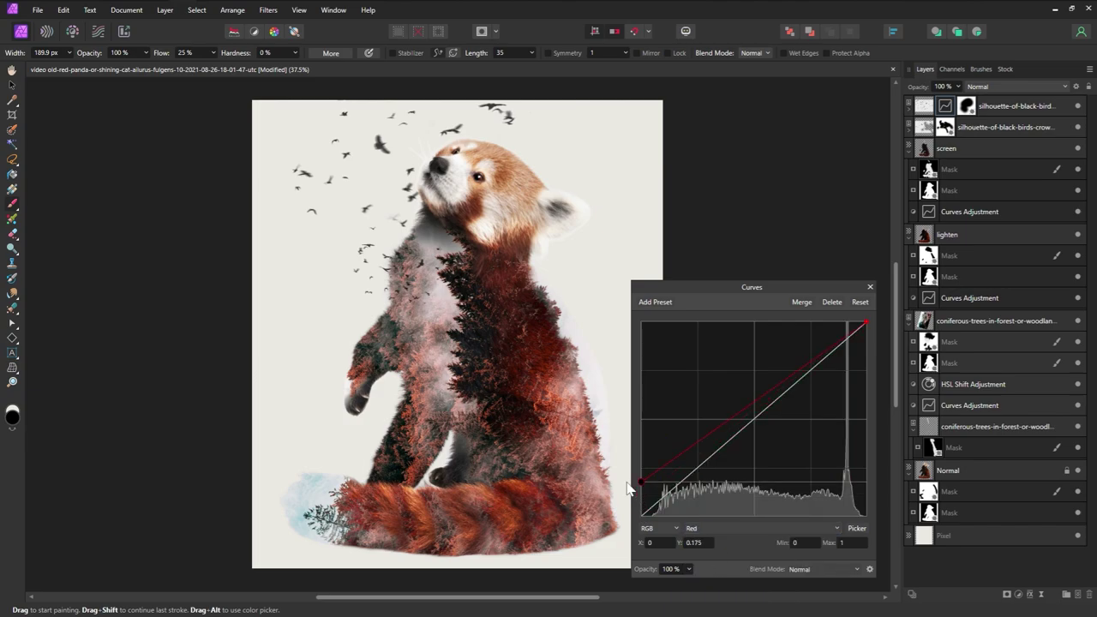
pyautogui.moveTo(949, 109); pyautogui.dragTo(945, 103)
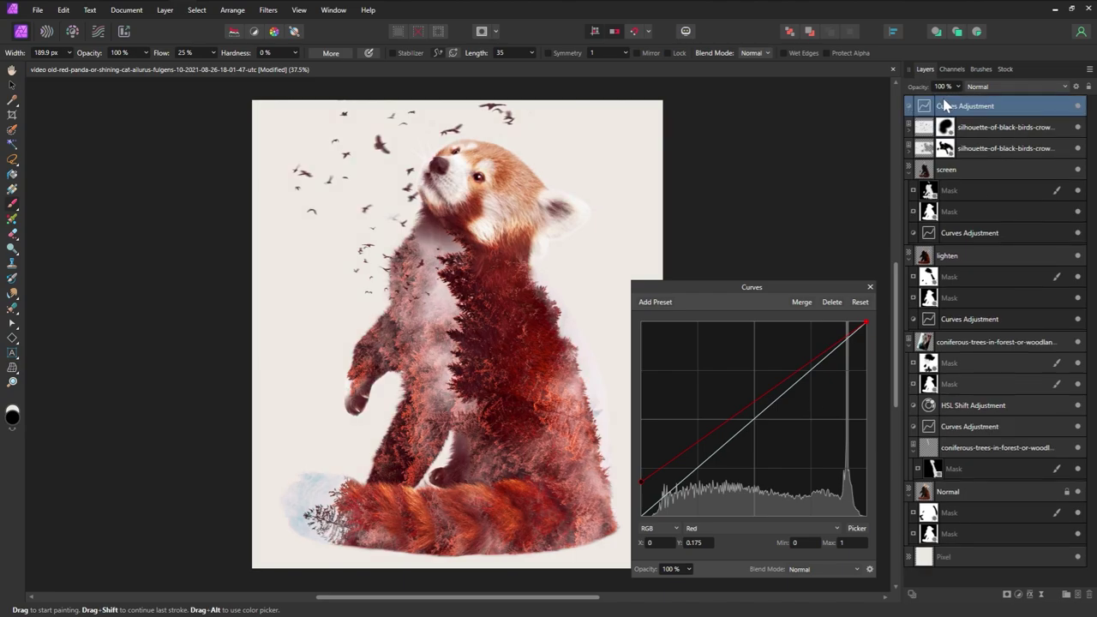
# Lower the Curves red channel's white point to about 0.823 and fine-tune both end points.
pyautogui.moveTo(867, 324); pyautogui.dragTo(876, 355)
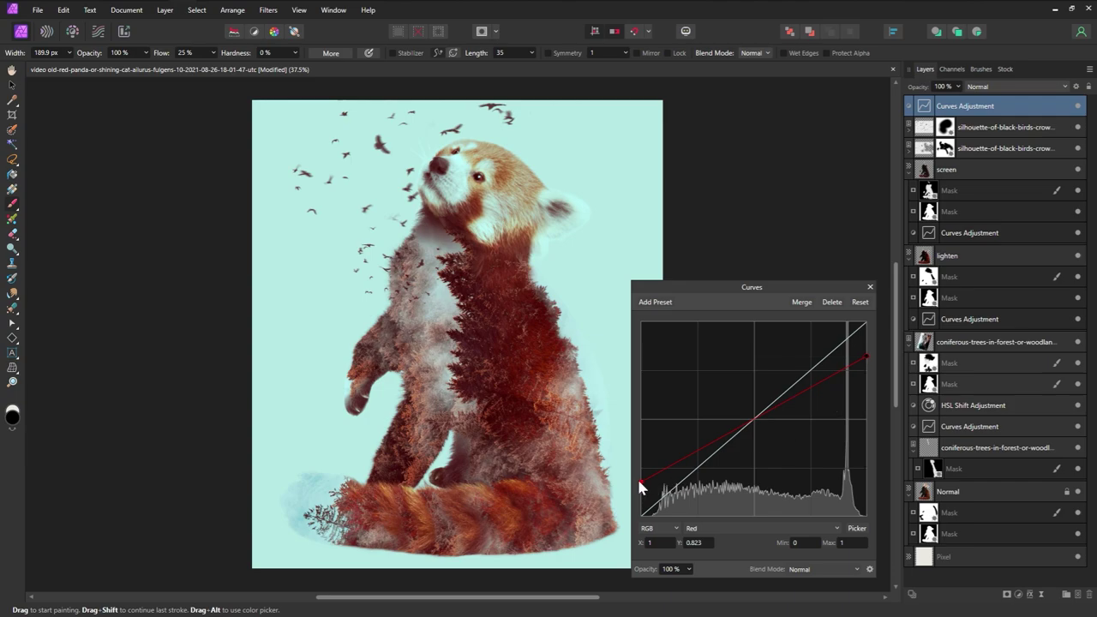
pyautogui.moveTo(641, 483); pyautogui.dragTo(638, 489)
pyautogui.moveTo(867, 356); pyautogui.dragTo(868, 355)
pyautogui.click(869, 287)
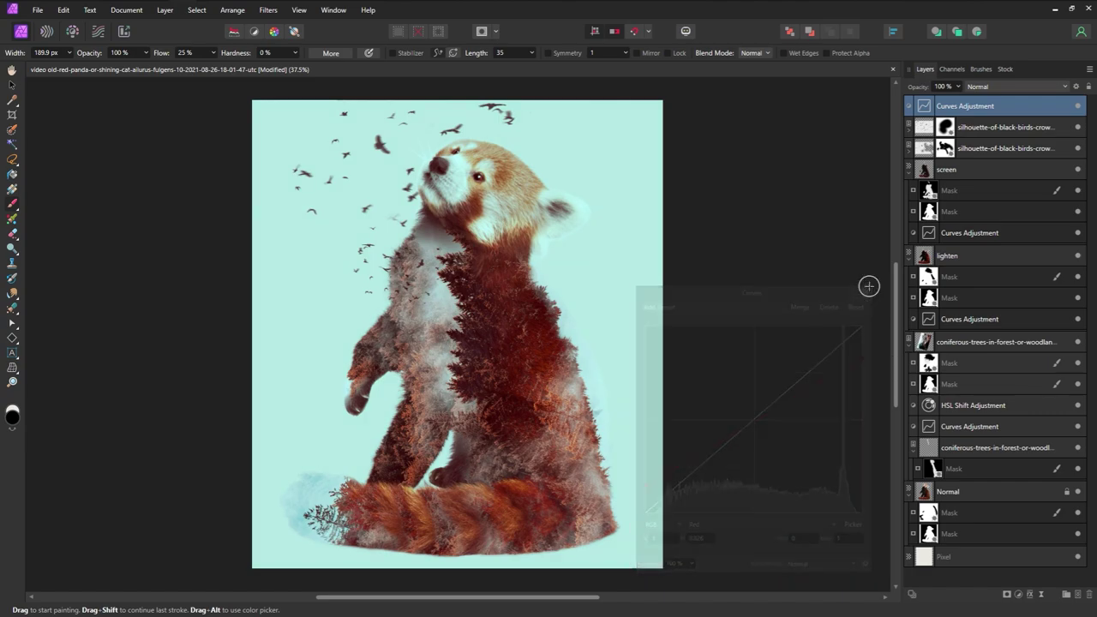
# Add a Vibrance adjustment above the top Curves adjustment and raise its vibrance to about 2%.
pyautogui.click(1017, 595)
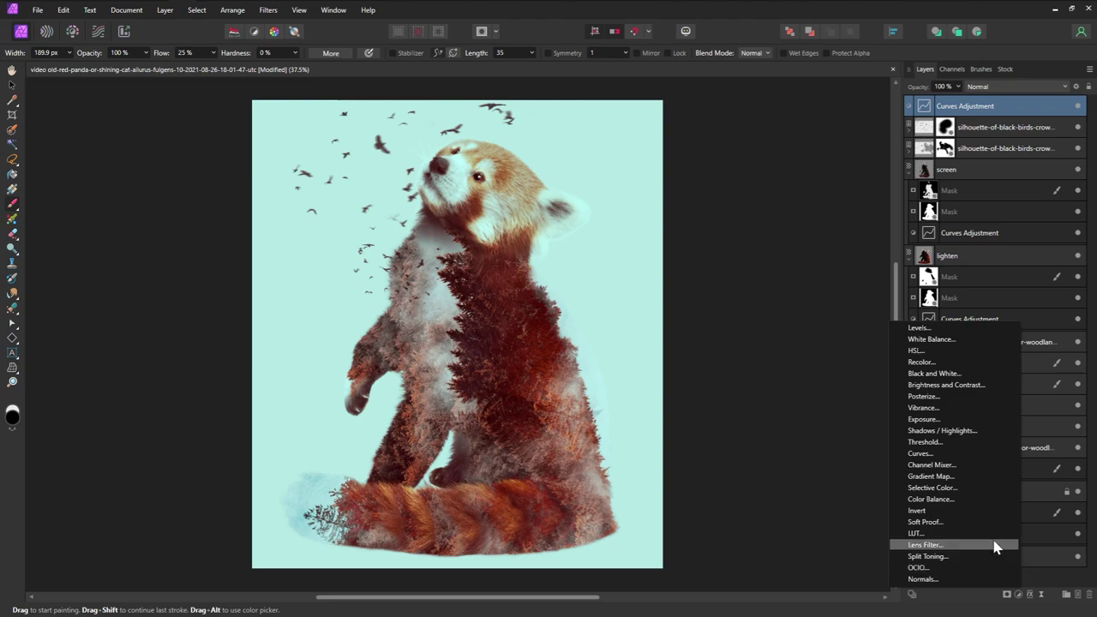
pyautogui.click(956, 408)
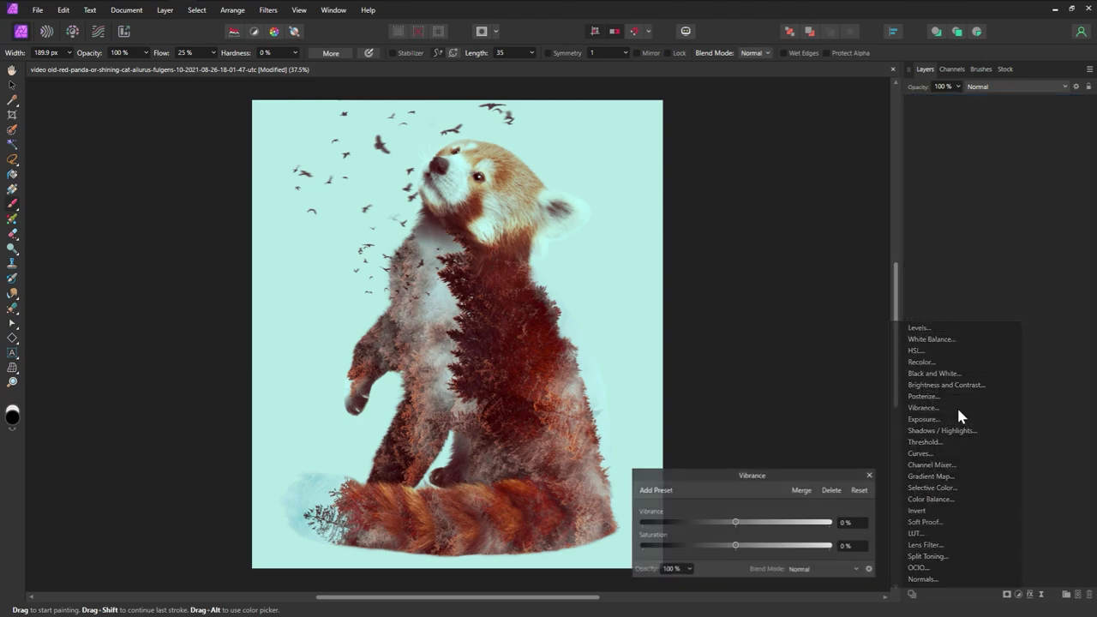
pyautogui.moveTo(815, 480); pyautogui.dragTo(826, 296)
pyautogui.moveTo(744, 339); pyautogui.dragTo(751, 341)
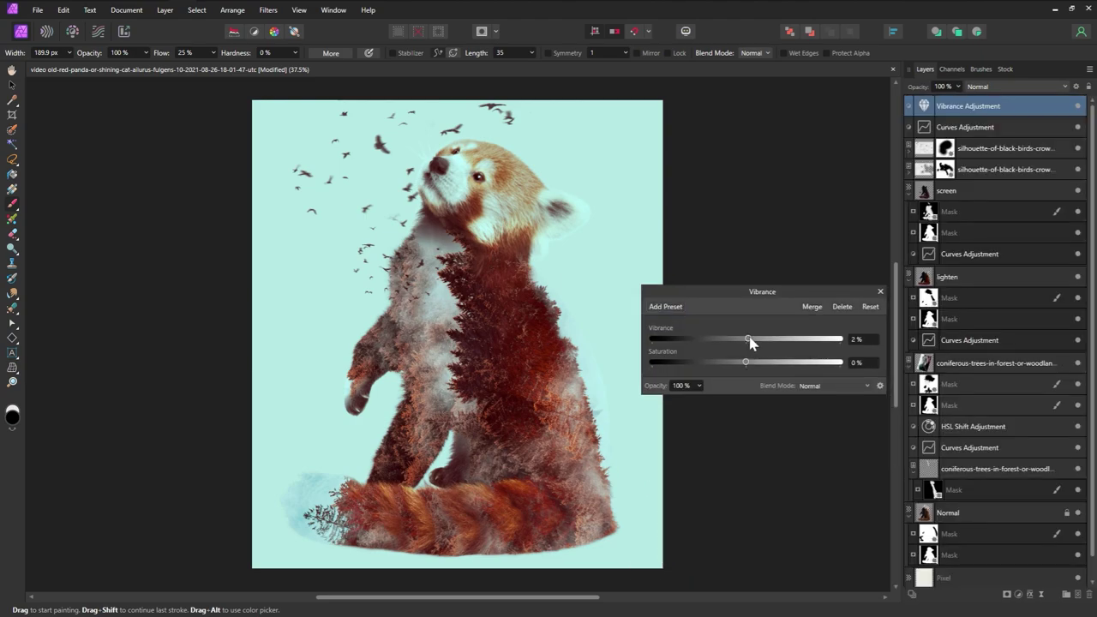